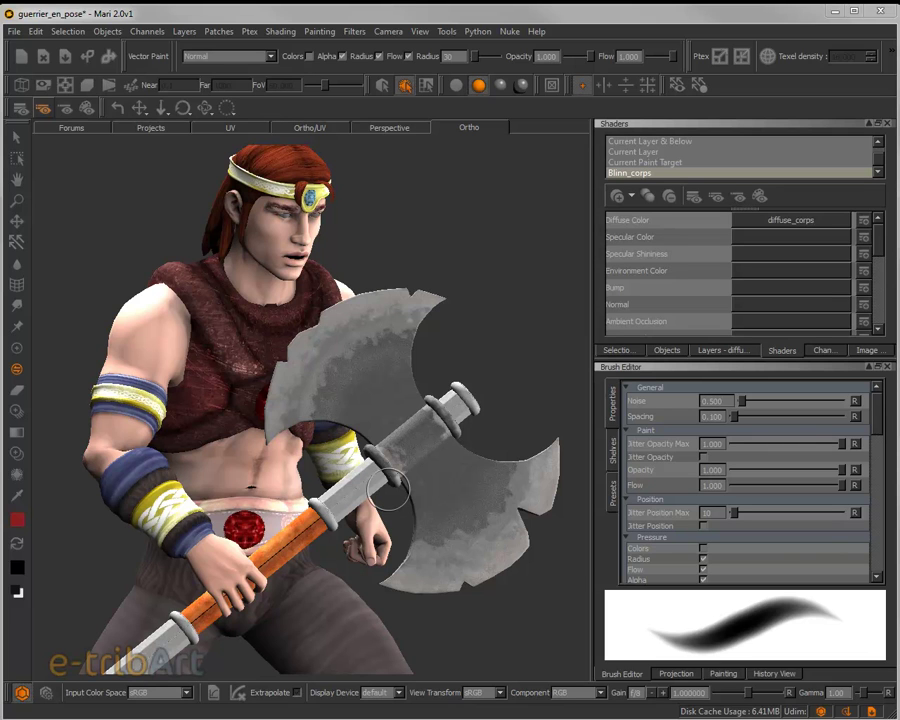
Try a Vector Paint stroke on the upper axe blade and clear it
{"action": "mouse_move", "coordinate": [341, 426]}
{"action": "middle_mouse_down"}
{"action": "mouse_move", "coordinate": [317, 454]}
{"action": "mouse_move", "coordinate": [354, 428]}
{"action": "mouse_move", "coordinate": [315, 468]}
{"action": "mouse_move", "coordinate": [315, 428]}
{"action": "mouse_move", "coordinate": [351, 420]}
{"action": "mouse_move", "coordinate": [301, 434]}
{"action": "mouse_move", "coordinate": [327, 470]}
{"action": "mouse_move", "coordinate": [382, 443]}
{"action": "middle_mouse_up"}
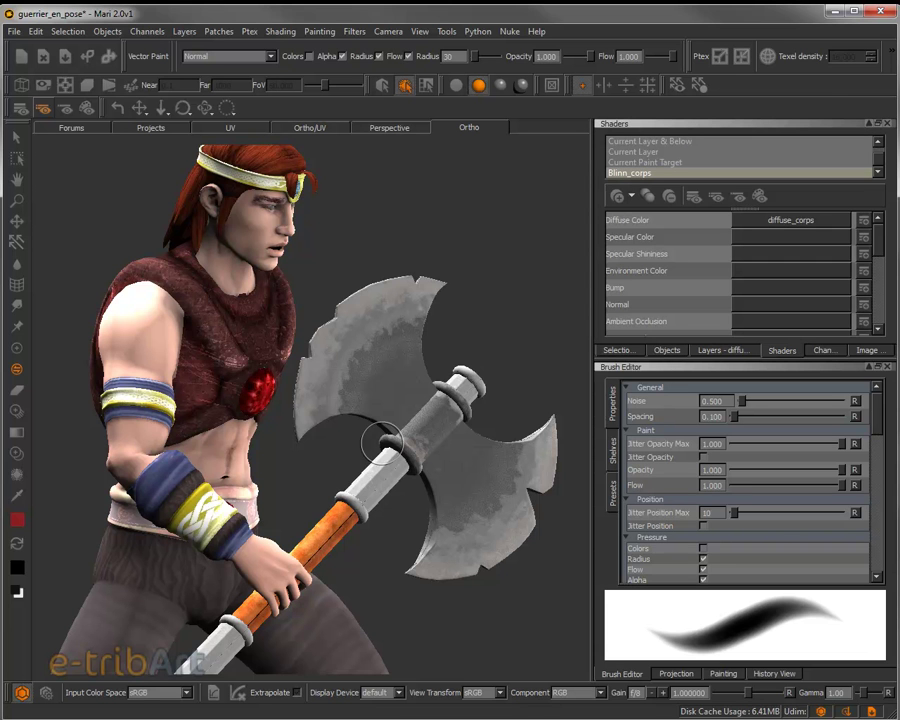
{"action": "middle_click_drag", "start_coordinate": [382, 443], "coordinate": [364, 450]}
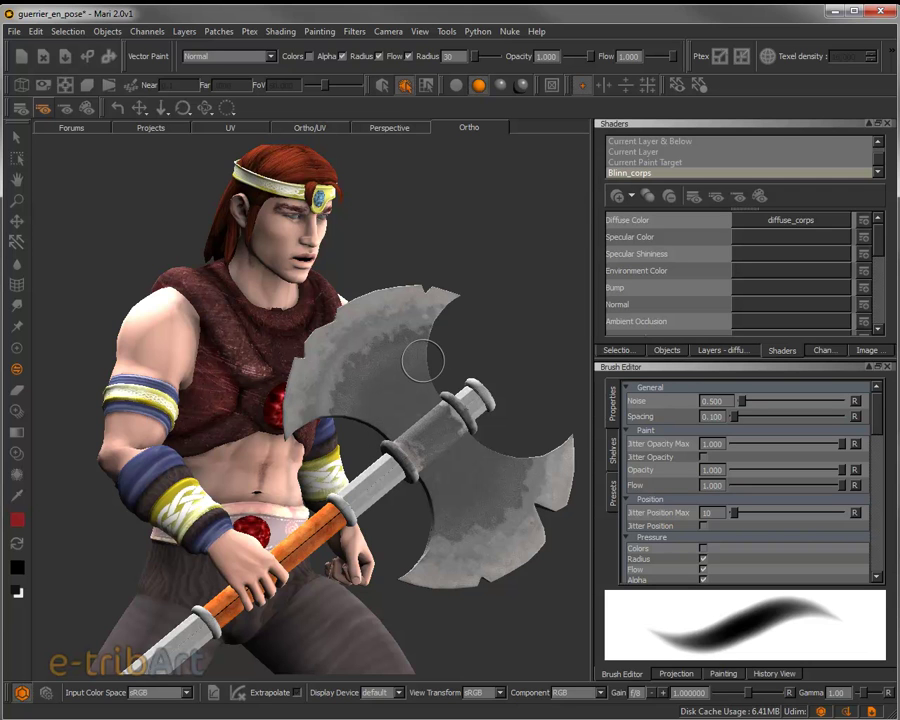
{"action": "mouse_move", "coordinate": [394, 362]}
{"action": "middle_mouse_down"}
{"action": "mouse_move", "coordinate": [369, 358]}
{"action": "mouse_move", "coordinate": [400, 374]}
{"action": "mouse_move", "coordinate": [400, 346]}
{"action": "mouse_move", "coordinate": [356, 350]}
{"action": "mouse_move", "coordinate": [370, 350]}
{"action": "mouse_move", "coordinate": [398, 388]}
{"action": "mouse_move", "coordinate": [377, 377]}
{"action": "middle_mouse_up"}
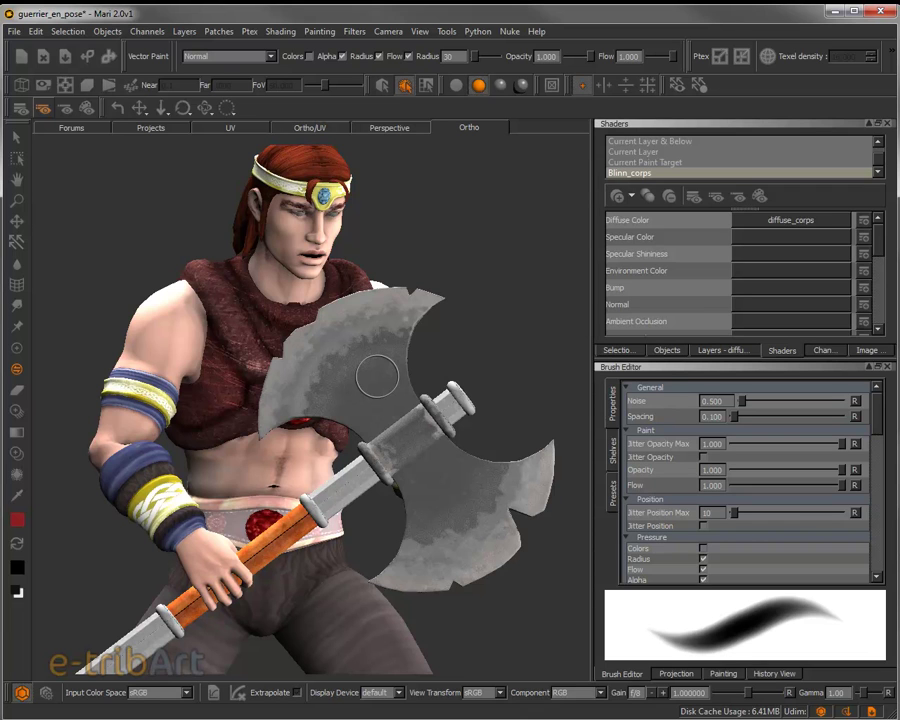
{"action": "mouse_move", "coordinate": [321, 368]}
{"action": "left_mouse_down"}
{"action": "mouse_move", "coordinate": [384, 349]}
{"action": "mouse_move", "coordinate": [321, 369]}
{"action": "mouse_move", "coordinate": [354, 337]}
{"action": "mouse_move", "coordinate": [332, 363]}
{"action": "left_mouse_up"}
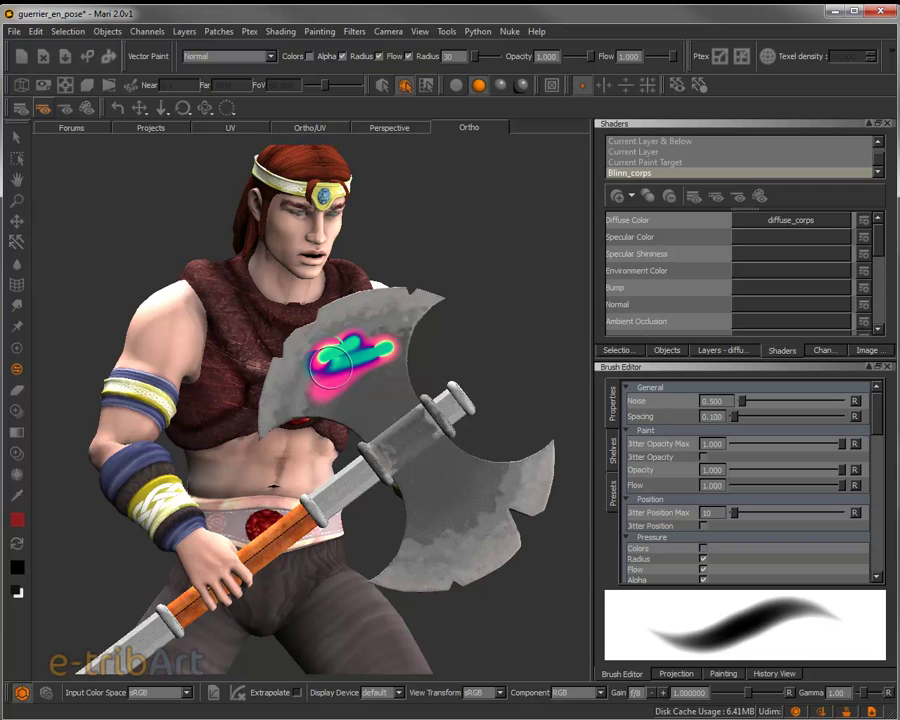
{"action": "key", "text": "BackSpace"}
Paint red strokes across the upper axe blade with the basic Paint brush
{"action": "left_click", "coordinate": [15, 365]}
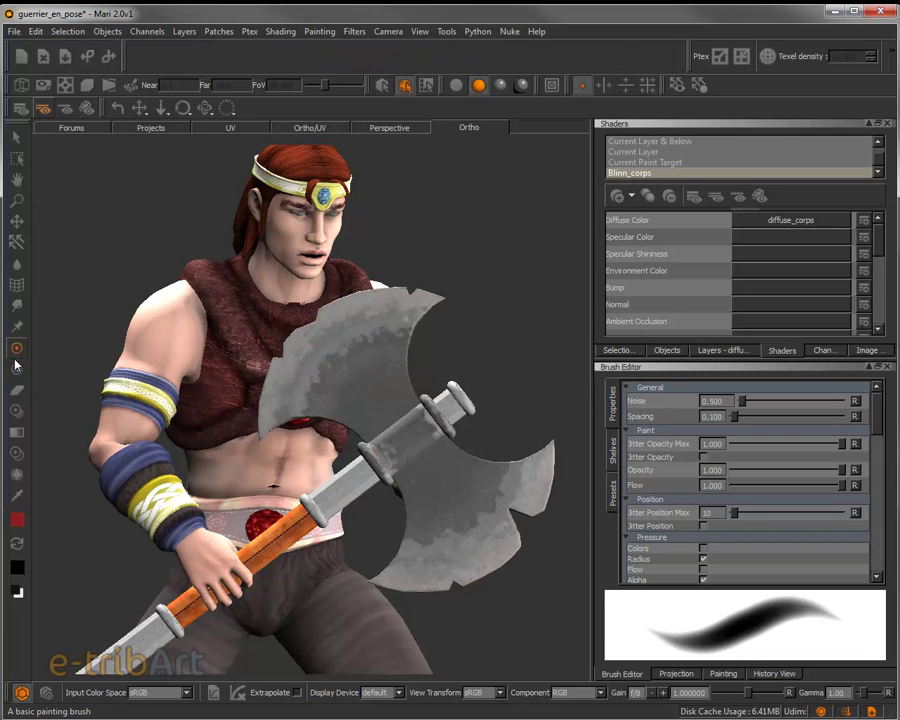
{"action": "left_click", "coordinate": [300, 382]}
{"action": "mouse_move", "coordinate": [300, 382]}
{"action": "left_mouse_down"}
{"action": "mouse_move", "coordinate": [395, 325]}
{"action": "mouse_move", "coordinate": [341, 386]}
{"action": "mouse_move", "coordinate": [385, 404]}
{"action": "left_mouse_up"}
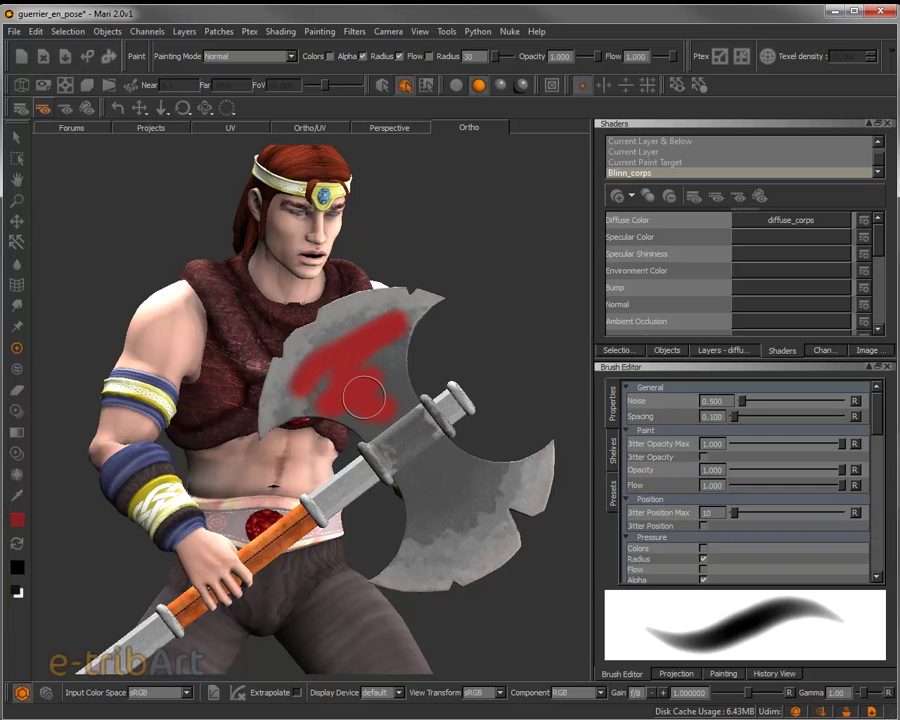
Examine from several angles and zoom levels how the unbaked red paint lines up with the axe and warrior
{"action": "mouse_move", "coordinate": [363, 387]}
{"action": "left_mouse_down", "text": "alt"}
{"action": "mouse_move", "coordinate": [382, 412]}
{"action": "mouse_move", "coordinate": [414, 392]}
{"action": "mouse_move", "coordinate": [446, 346]}
{"action": "mouse_move", "coordinate": [422, 376]}
{"action": "mouse_move", "coordinate": [307, 380]}
{"action": "mouse_move", "coordinate": [305, 358]}
{"action": "mouse_move", "coordinate": [352, 410]}
{"action": "mouse_move", "coordinate": [394, 386]}
{"action": "mouse_move", "coordinate": [327, 384]}
{"action": "mouse_move", "coordinate": [380, 368]}
{"action": "mouse_move", "coordinate": [279, 394]}
{"action": "mouse_move", "coordinate": [458, 362]}
{"action": "mouse_move", "coordinate": [368, 400]}
{"action": "mouse_move", "coordinate": [388, 426]}
{"action": "mouse_move", "coordinate": [388, 384]}
{"action": "mouse_move", "coordinate": [354, 377]}
{"action": "mouse_move", "coordinate": [325, 388]}
{"action": "mouse_move", "coordinate": [388, 404]}
{"action": "mouse_move", "coordinate": [454, 331]}
{"action": "mouse_move", "coordinate": [440, 362]}
{"action": "mouse_move", "coordinate": [332, 384]}
{"action": "mouse_move", "coordinate": [332, 324]}
{"action": "mouse_move", "coordinate": [348, 288]}
{"action": "mouse_move", "coordinate": [474, 241]}
{"action": "mouse_move", "coordinate": [408, 301]}
{"action": "mouse_move", "coordinate": [381, 398]}
{"action": "mouse_move", "coordinate": [364, 388]}
{"action": "mouse_move", "coordinate": [368, 380]}
{"action": "mouse_move", "coordinate": [365, 405]}
{"action": "left_mouse_up", "text": "alt"}
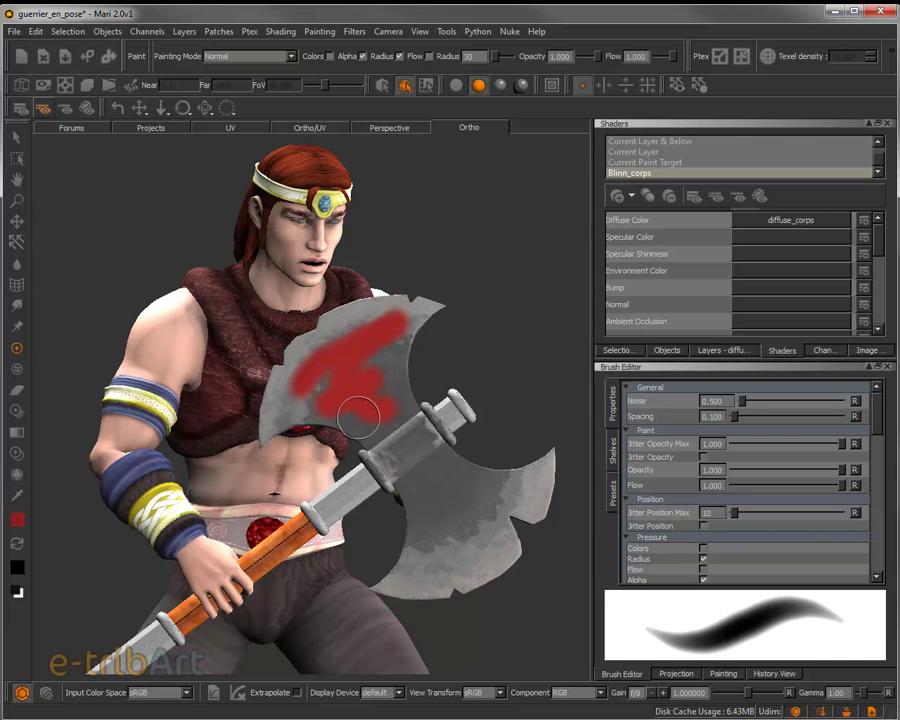
{"action": "mouse_move", "coordinate": [362, 421]}
{"action": "left_mouse_down", "text": "alt"}
{"action": "mouse_move", "coordinate": [372, 432]}
{"action": "mouse_move", "coordinate": [350, 426]}
{"action": "left_mouse_up", "text": "alt"}
{"action": "right_click_drag", "start_coordinate": [348, 432], "coordinate": [486, 454], "text": "alt"}
{"action": "middle_click_drag", "start_coordinate": [422, 432], "coordinate": [260, 328], "text": "alt"}
{"action": "mouse_move", "coordinate": [260, 328]}
{"action": "left_mouse_down", "text": "alt"}
{"action": "mouse_move", "coordinate": [274, 438]}
{"action": "mouse_move", "coordinate": [257, 271]}
{"action": "left_mouse_up", "text": "alt"}
{"action": "mouse_move", "coordinate": [257, 271]}
{"action": "right_mouse_down", "text": "alt"}
{"action": "mouse_move", "coordinate": [421, 447]}
{"action": "mouse_move", "coordinate": [297, 331]}
{"action": "right_mouse_up", "text": "alt"}
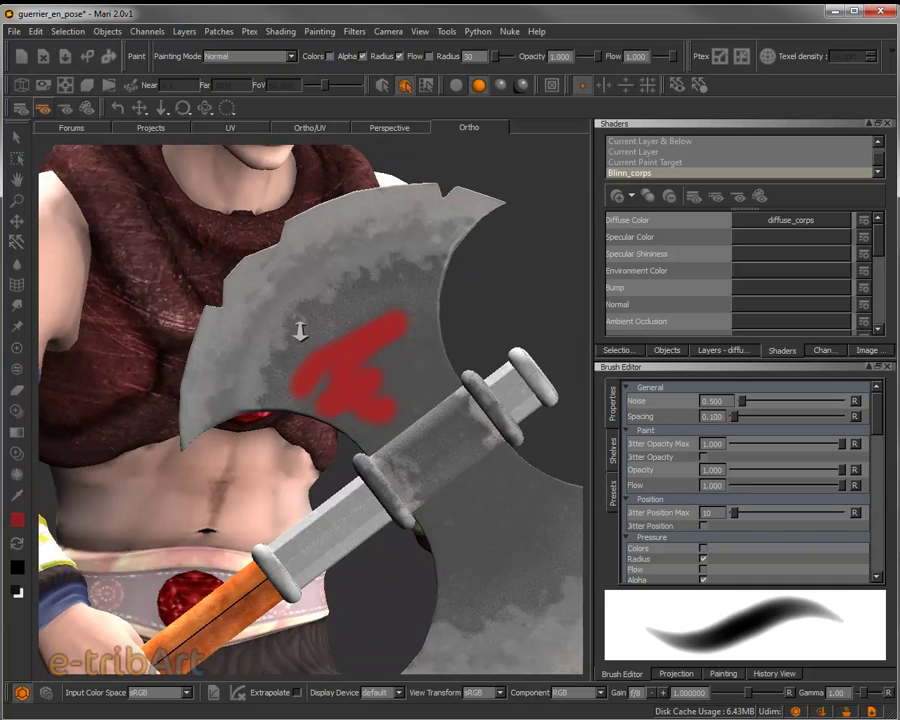
{"action": "mouse_move", "coordinate": [342, 408]}
{"action": "left_mouse_down", "text": "alt"}
{"action": "mouse_move", "coordinate": [354, 418]}
{"action": "mouse_move", "coordinate": [418, 416]}
{"action": "mouse_move", "coordinate": [386, 438]}
{"action": "mouse_move", "coordinate": [305, 434]}
{"action": "mouse_move", "coordinate": [372, 432]}
{"action": "left_mouse_up", "text": "alt"}
{"action": "right_click_drag", "start_coordinate": [372, 432], "coordinate": [283, 357], "text": "alt"}
{"action": "mouse_move", "coordinate": [282, 357]}
{"action": "left_mouse_down", "text": "alt"}
{"action": "mouse_move", "coordinate": [319, 406]}
{"action": "mouse_move", "coordinate": [272, 380]}
{"action": "mouse_move", "coordinate": [284, 392]}
{"action": "left_mouse_up", "text": "alt"}
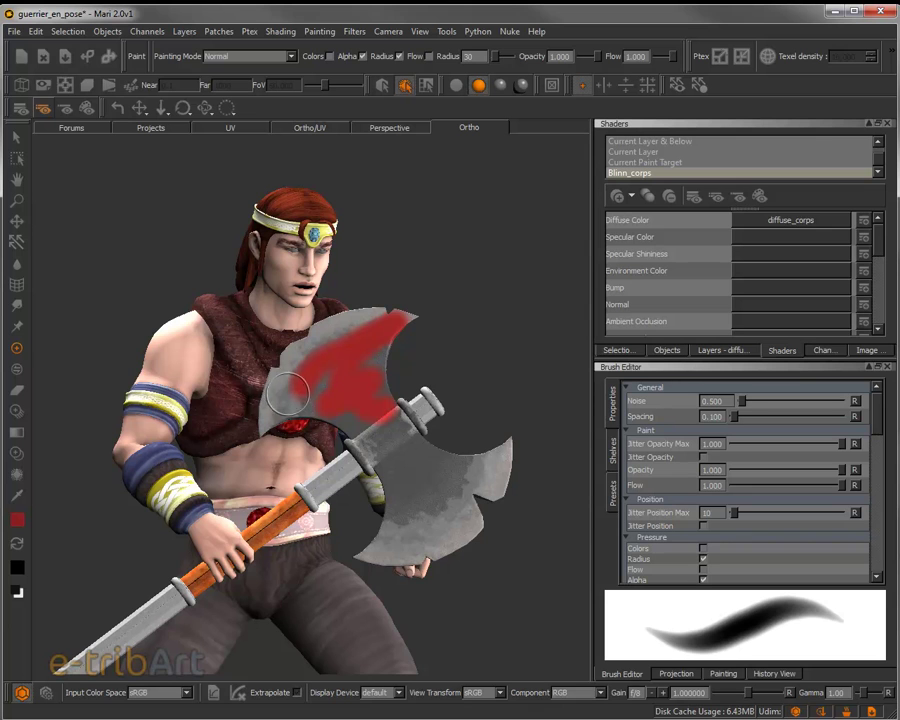
{"action": "mouse_move", "coordinate": [360, 436]}
{"action": "middle_mouse_down"}
{"action": "mouse_move", "coordinate": [371, 452]}
{"action": "mouse_move", "coordinate": [352, 378]}
{"action": "middle_mouse_up"}
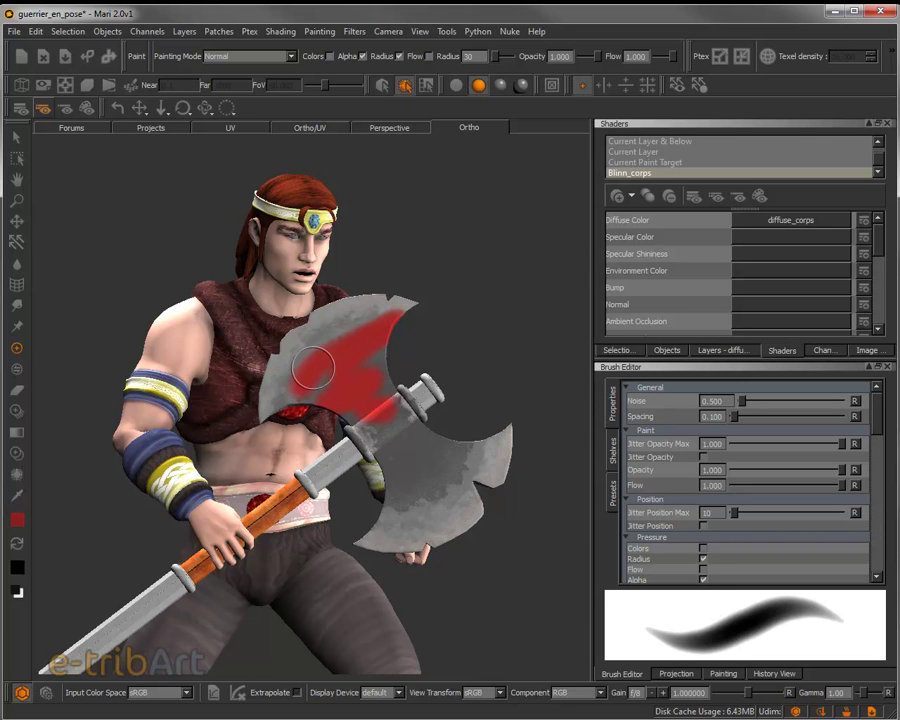
{"action": "mouse_move", "coordinate": [311, 367]}
{"action": "middle_mouse_down"}
{"action": "mouse_move", "coordinate": [343, 391]}
{"action": "mouse_move", "coordinate": [319, 437]}
{"action": "middle_mouse_up"}
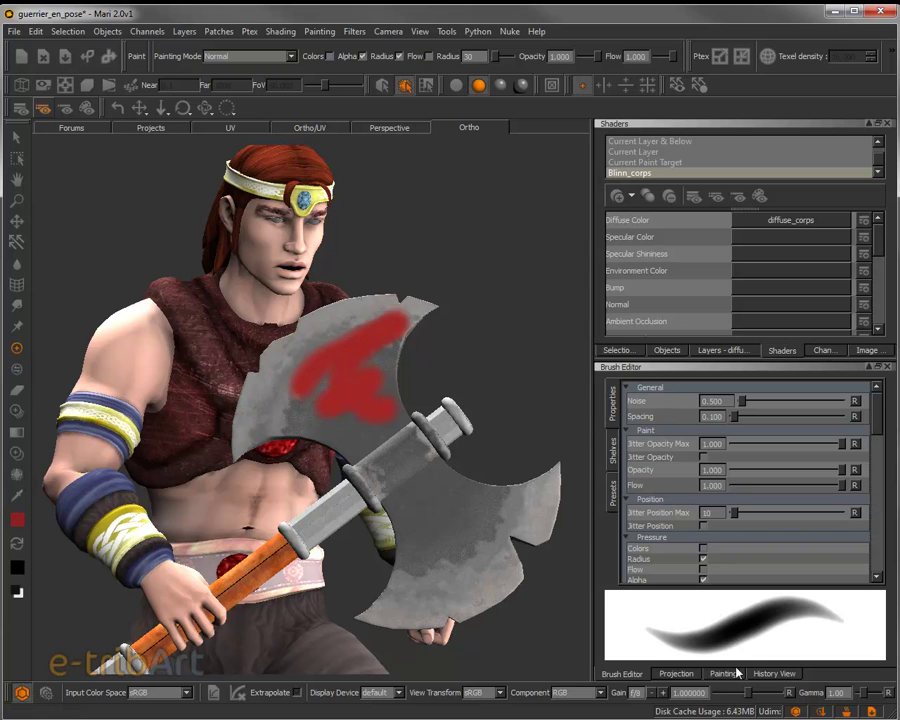
Revert the project history to the Pan entry just before the red Paint stroke and return to the brush settings
{"action": "left_click", "coordinate": [772, 673]}
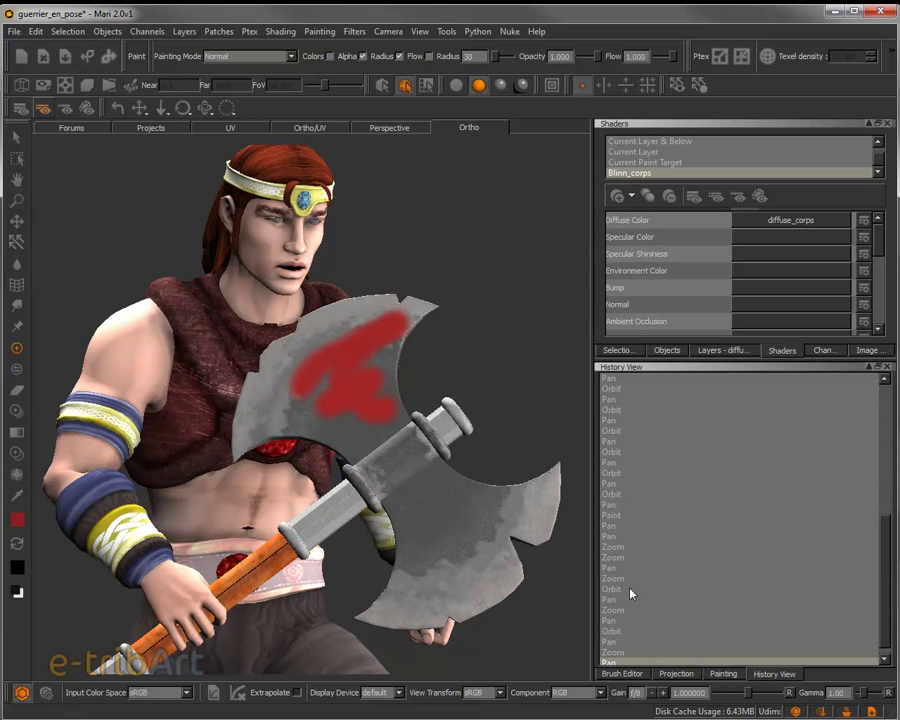
{"action": "left_click", "coordinate": [610, 505]}
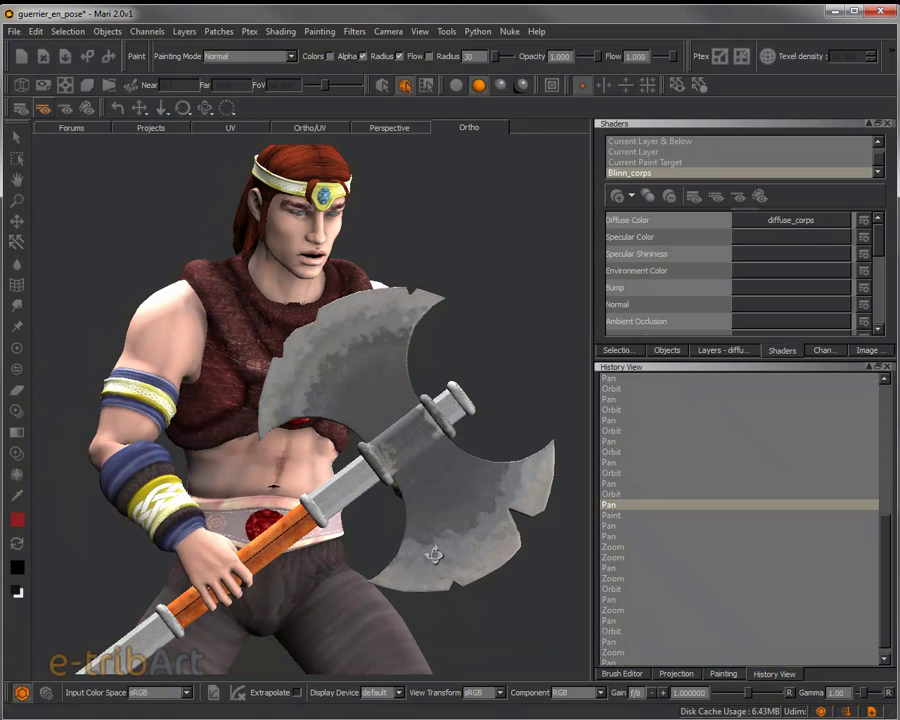
{"action": "left_click", "coordinate": [622, 673]}
Make hache_patch_04 the current object, with the Phong_hache shader, the diffuse_hache_manche3 channel and the Base layer active
{"action": "mouse_move", "coordinate": [458, 534]}
{"action": "middle_mouse_down"}
{"action": "mouse_move", "coordinate": [405, 553]}
{"action": "mouse_move", "coordinate": [422, 490]}
{"action": "middle_mouse_up"}
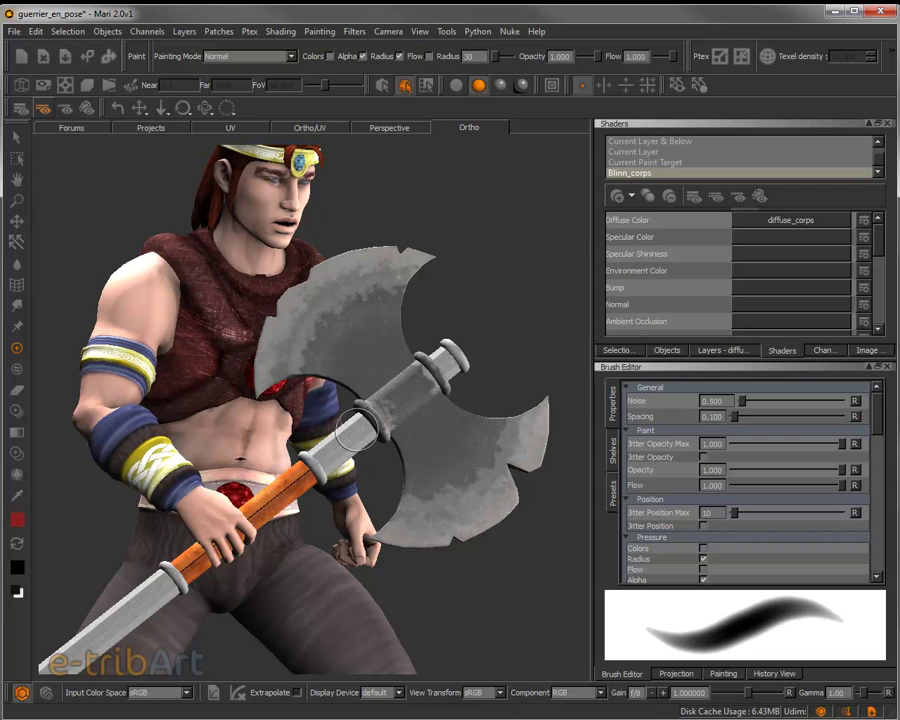
{"action": "key", "text": "space"}
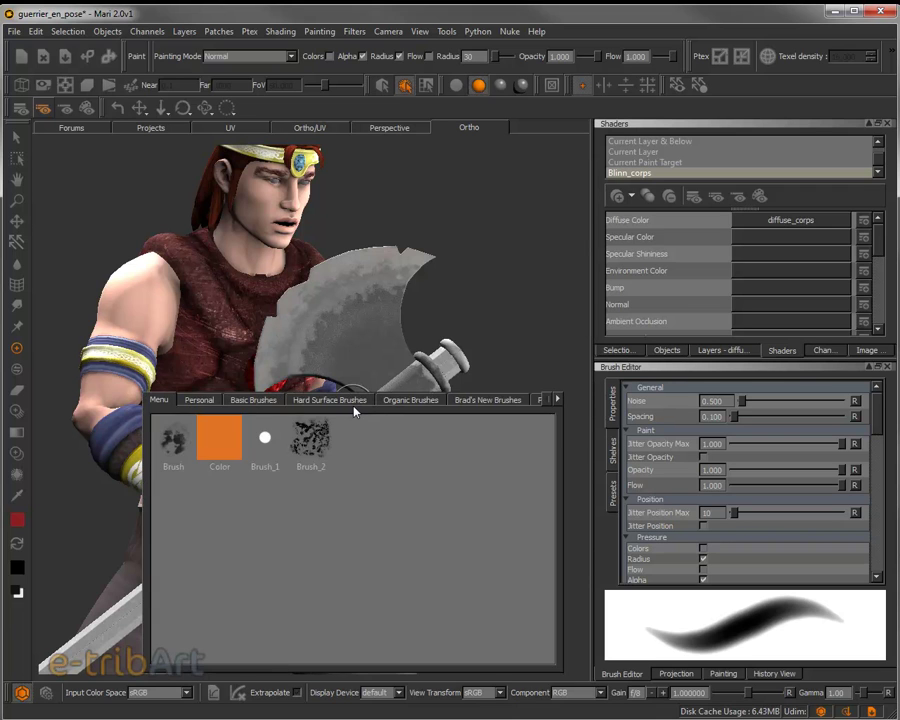
{"action": "key", "text": "space"}
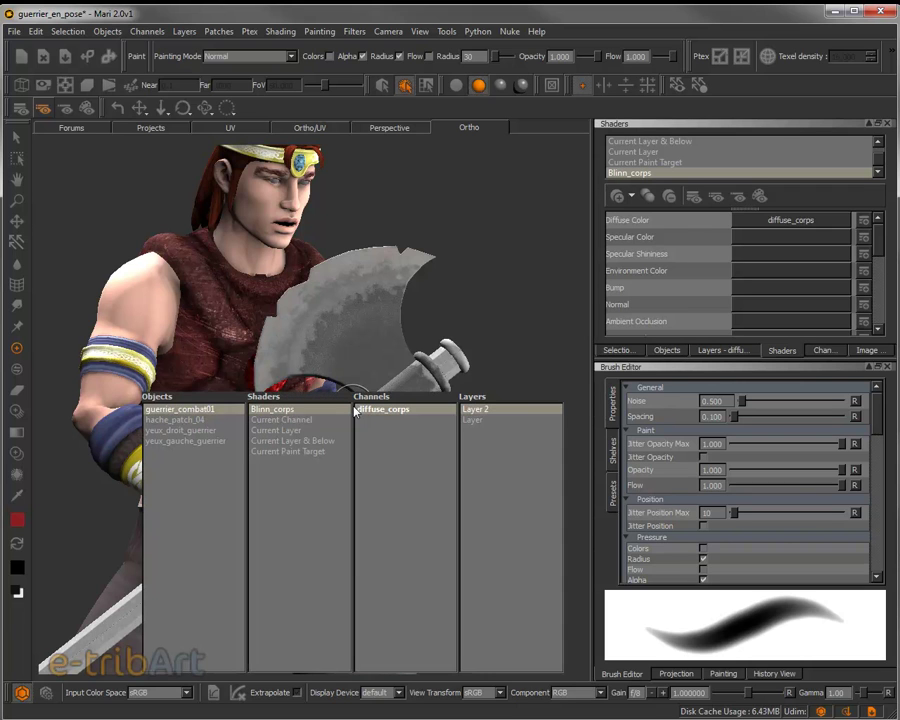
{"action": "left_click", "coordinate": [172, 420]}
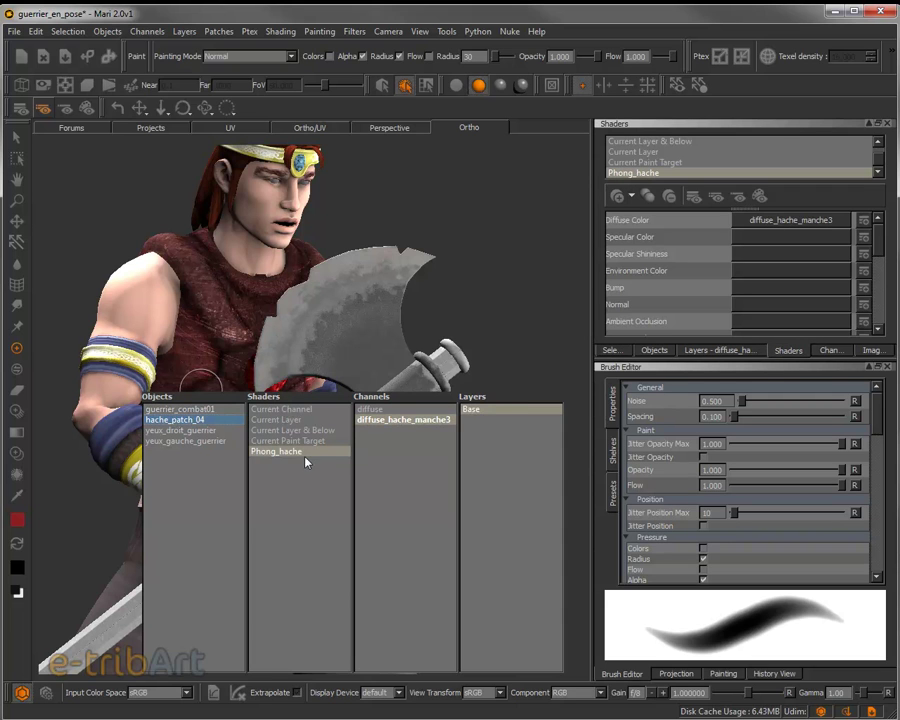
{"action": "left_click", "coordinate": [276, 452]}
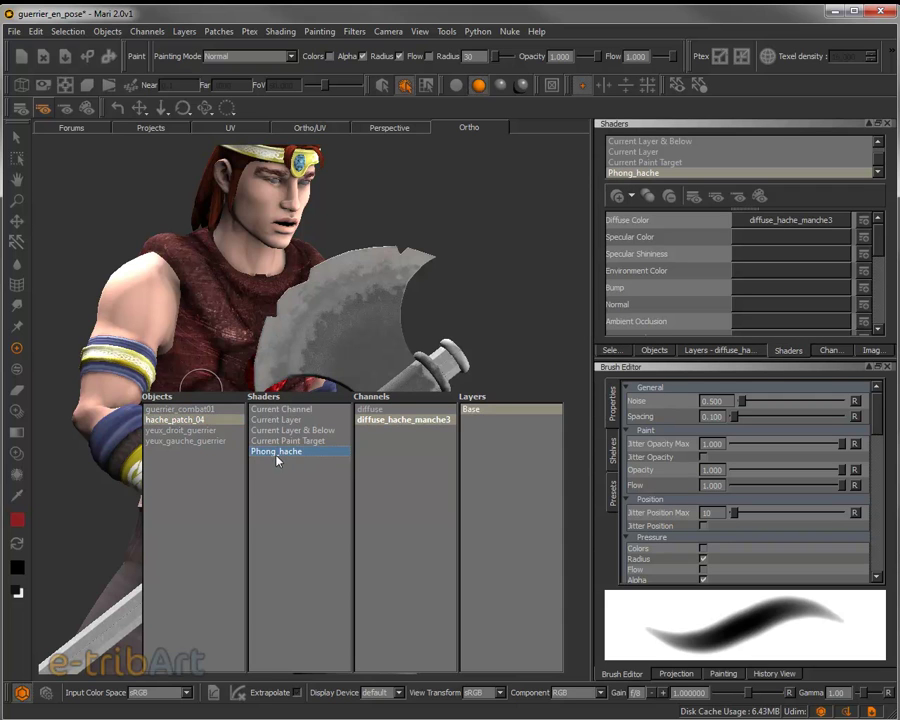
{"action": "left_click", "coordinate": [374, 422]}
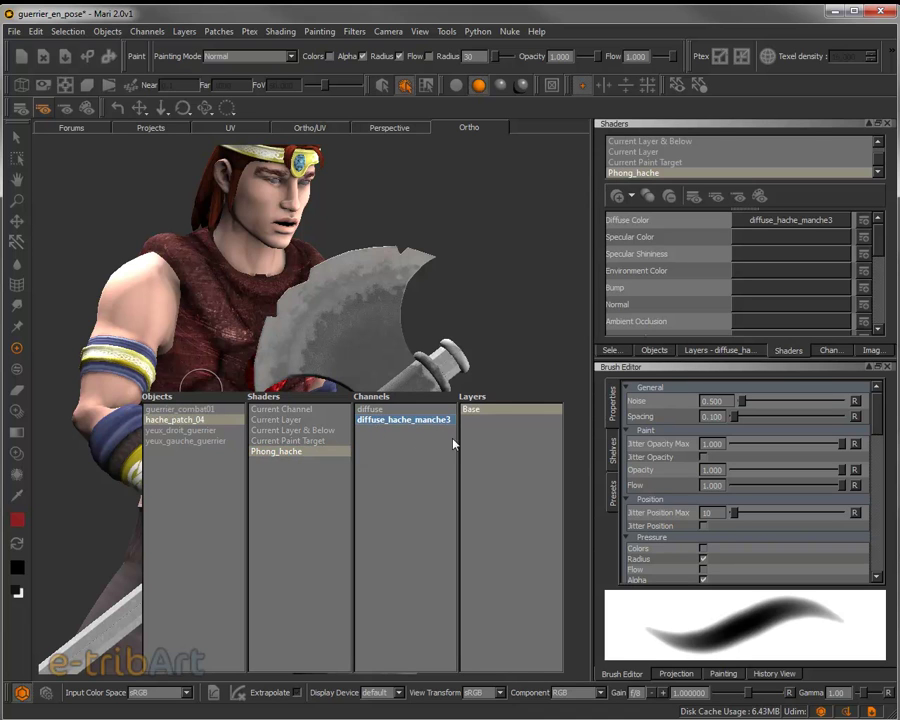
{"action": "left_click", "coordinate": [494, 412]}
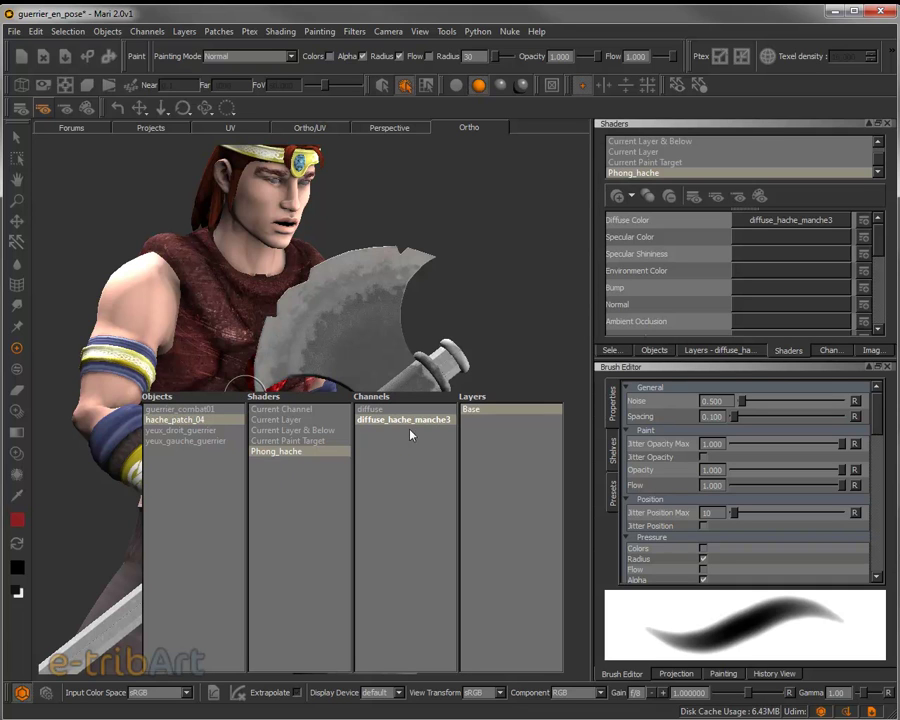
{"action": "left_click", "coordinate": [479, 416]}
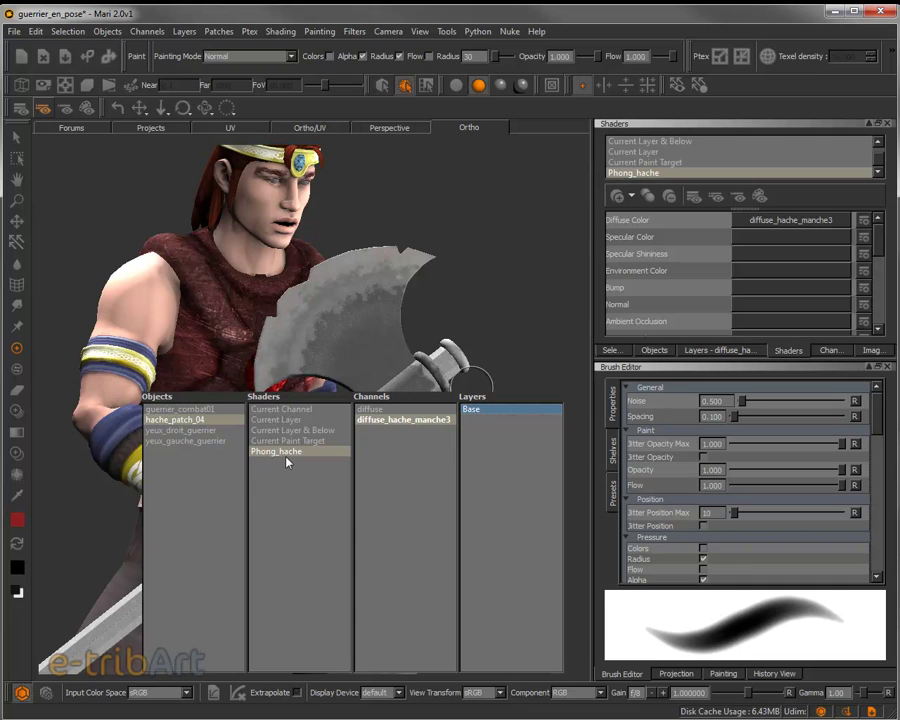
{"action": "left_click", "coordinate": [226, 428]}
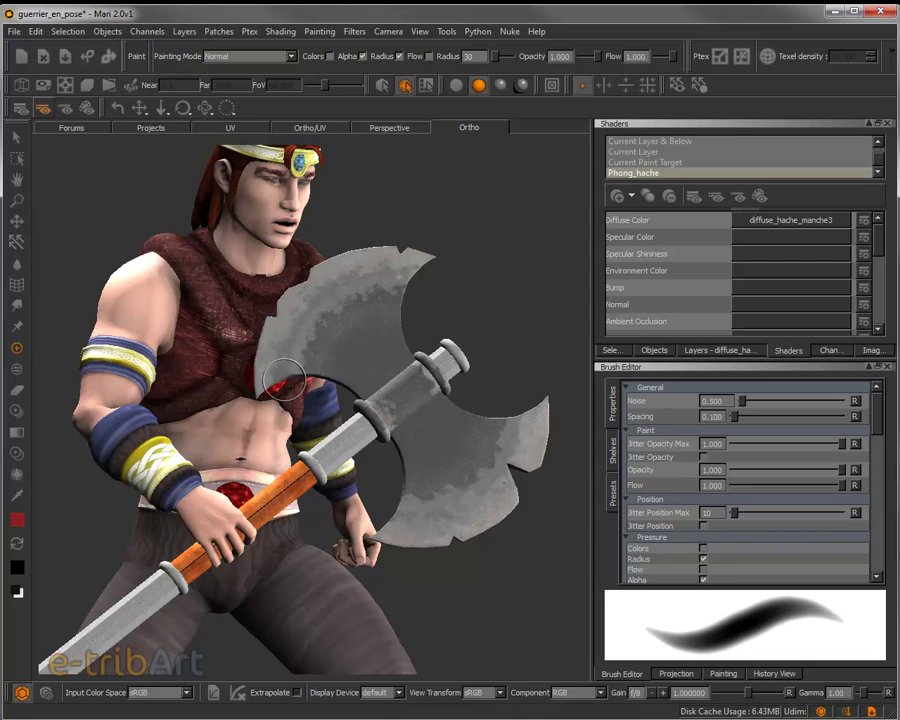
Switch to face selection and lasso a patch of faces in the middle of the upper axe blade
{"action": "mouse_move", "coordinate": [287, 370]}
{"action": "left_mouse_down", "text": "alt"}
{"action": "mouse_move", "coordinate": [304, 370]}
{"action": "mouse_move", "coordinate": [273, 402]}
{"action": "mouse_move", "coordinate": [267, 382]}
{"action": "mouse_move", "coordinate": [292, 378]}
{"action": "mouse_move", "coordinate": [279, 379]}
{"action": "mouse_move", "coordinate": [290, 393]}
{"action": "left_mouse_up", "text": "alt"}
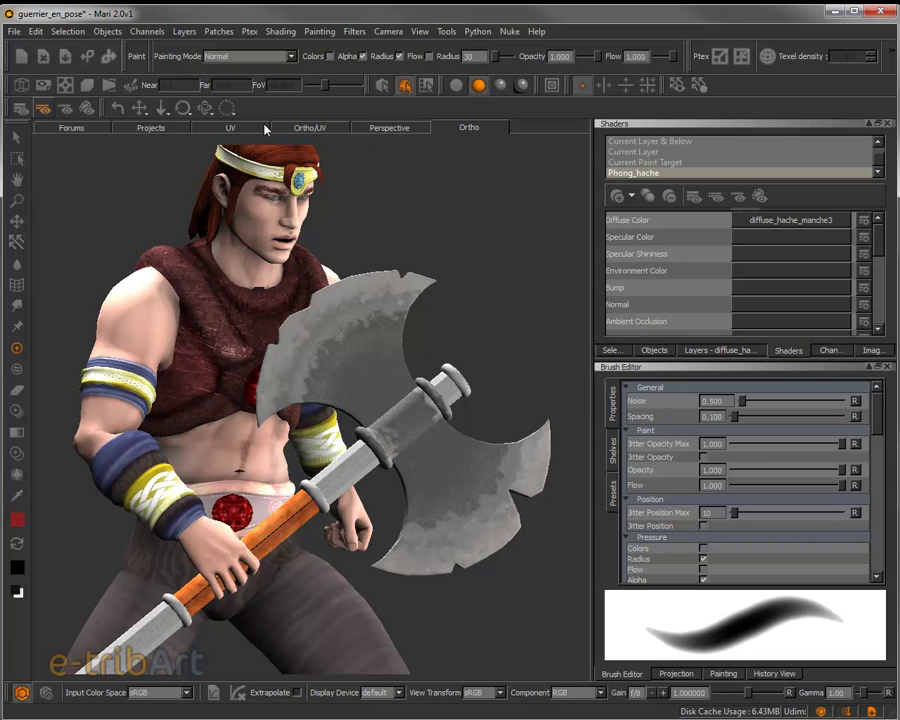
{"action": "left_click", "coordinate": [427, 85]}
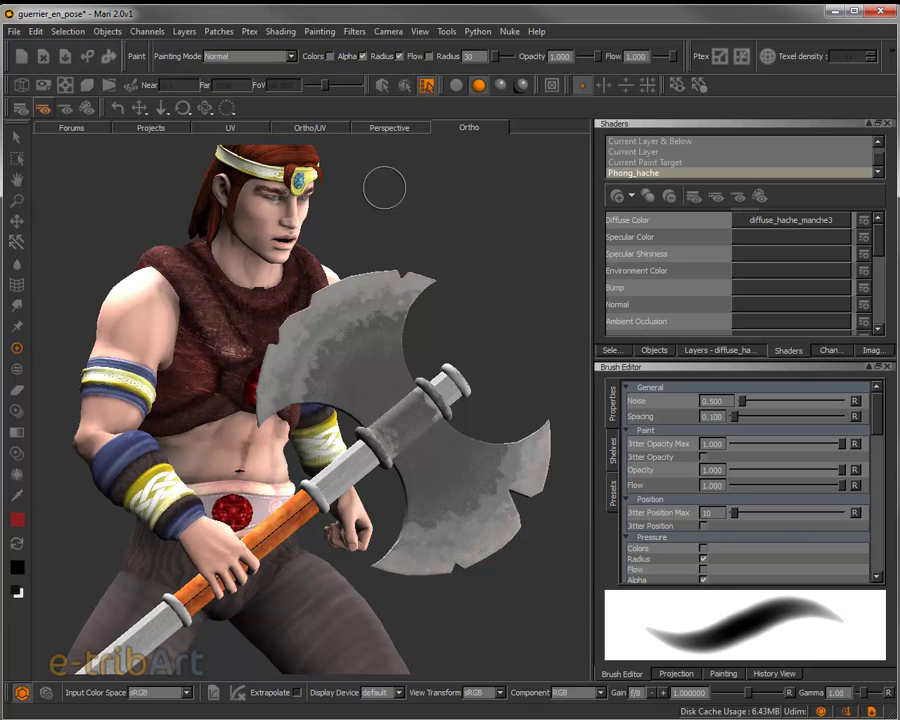
{"action": "left_click", "coordinate": [14, 141]}
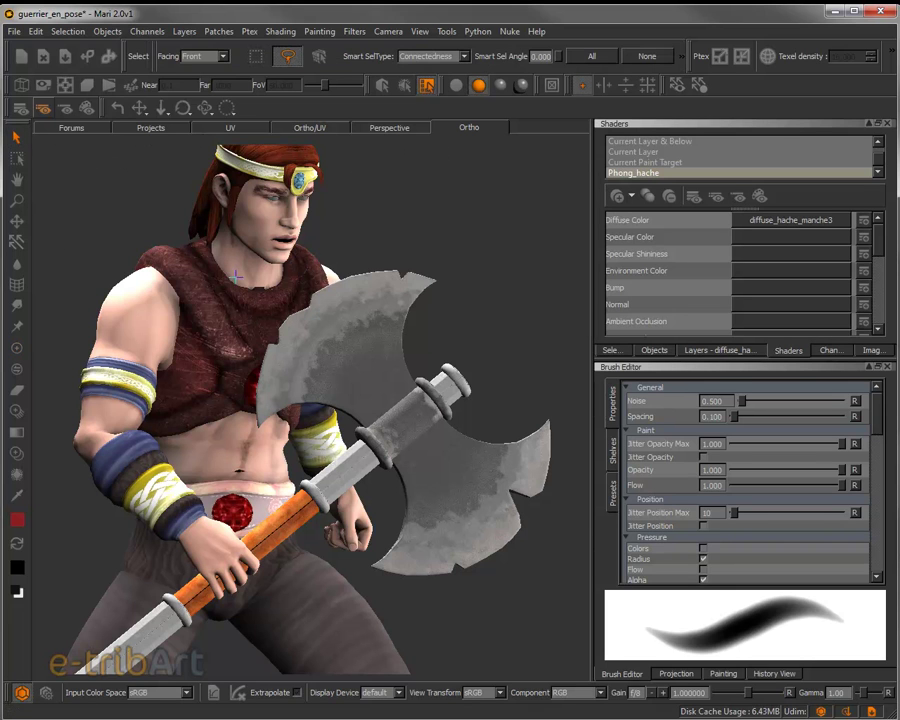
{"action": "left_click", "coordinate": [320, 57]}
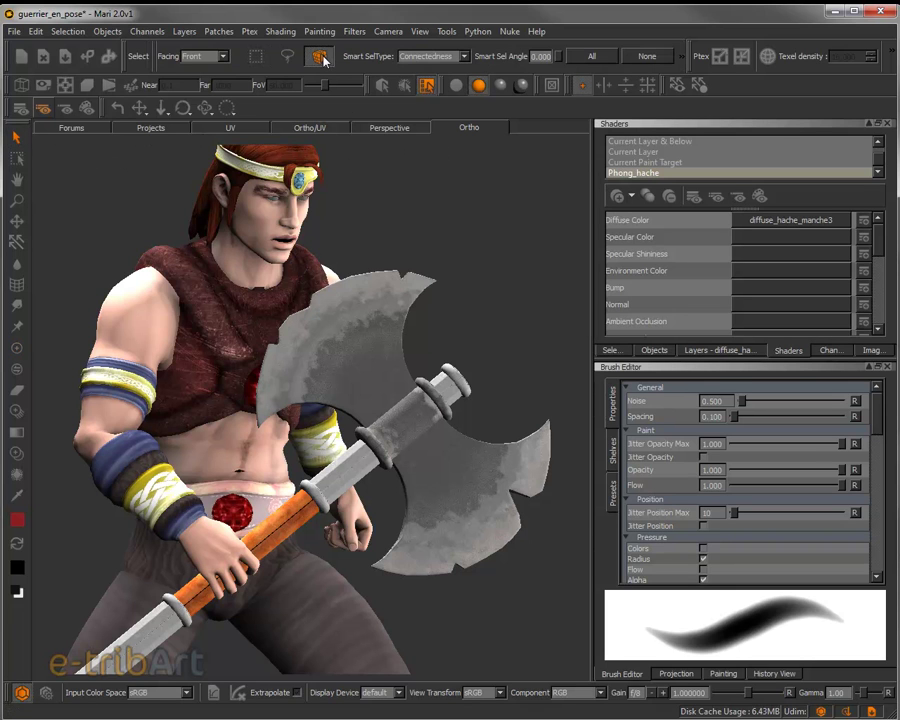
{"action": "left_click", "coordinate": [288, 57]}
{"action": "mouse_move", "coordinate": [374, 325]}
{"action": "left_mouse_down"}
{"action": "mouse_move", "coordinate": [300, 345]}
{"action": "mouse_move", "coordinate": [360, 306]}
{"action": "left_mouse_up"}
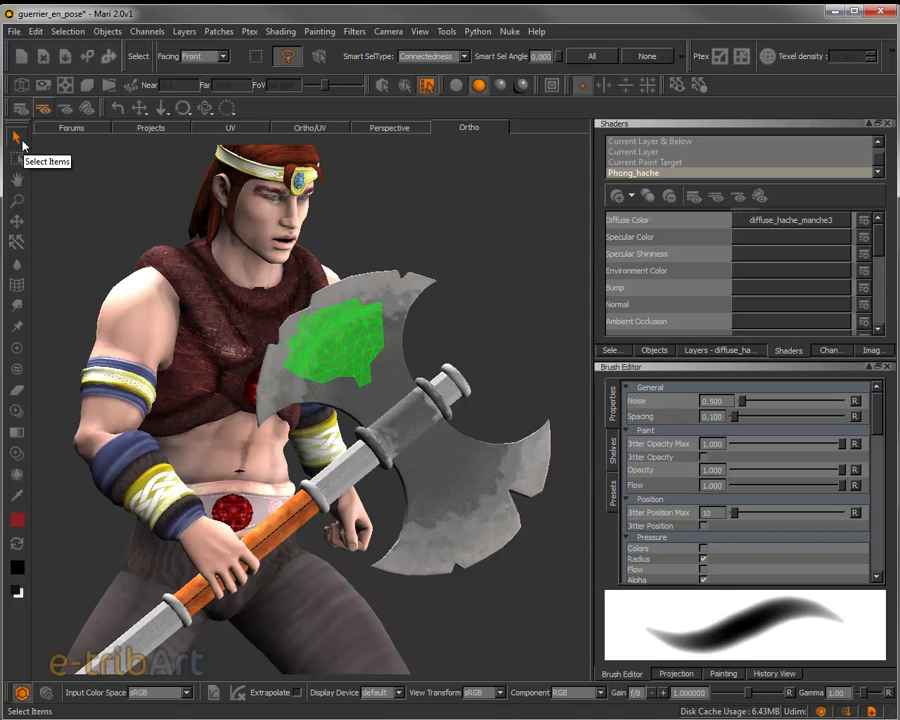
Replace the lassoed faces with a Connectedness smart selection of the upper blade's front and back sides
{"action": "left_click", "coordinate": [320, 58]}
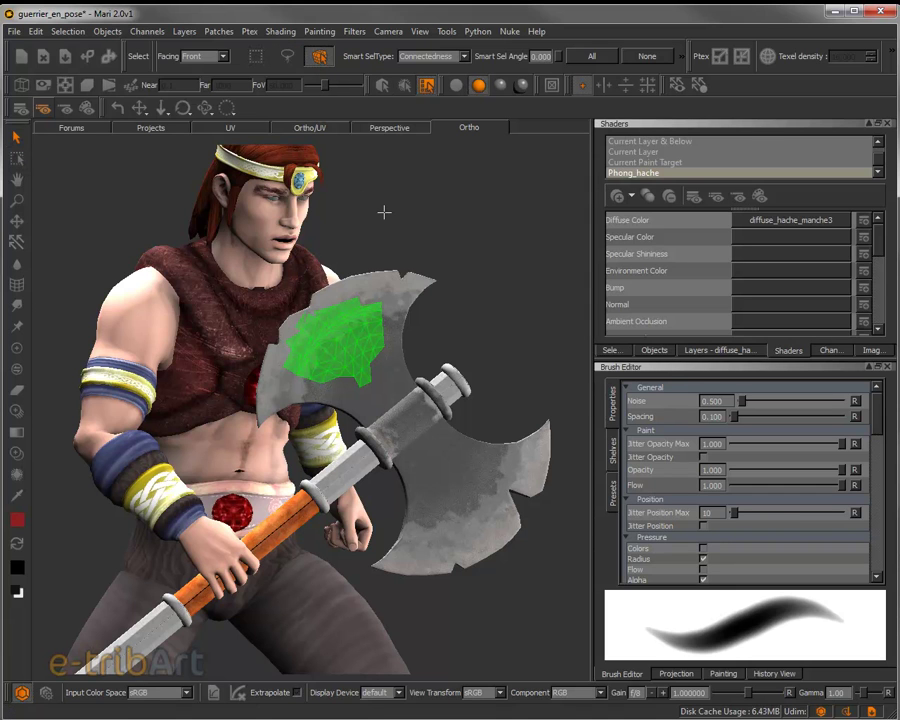
{"action": "left_click", "coordinate": [384, 212]}
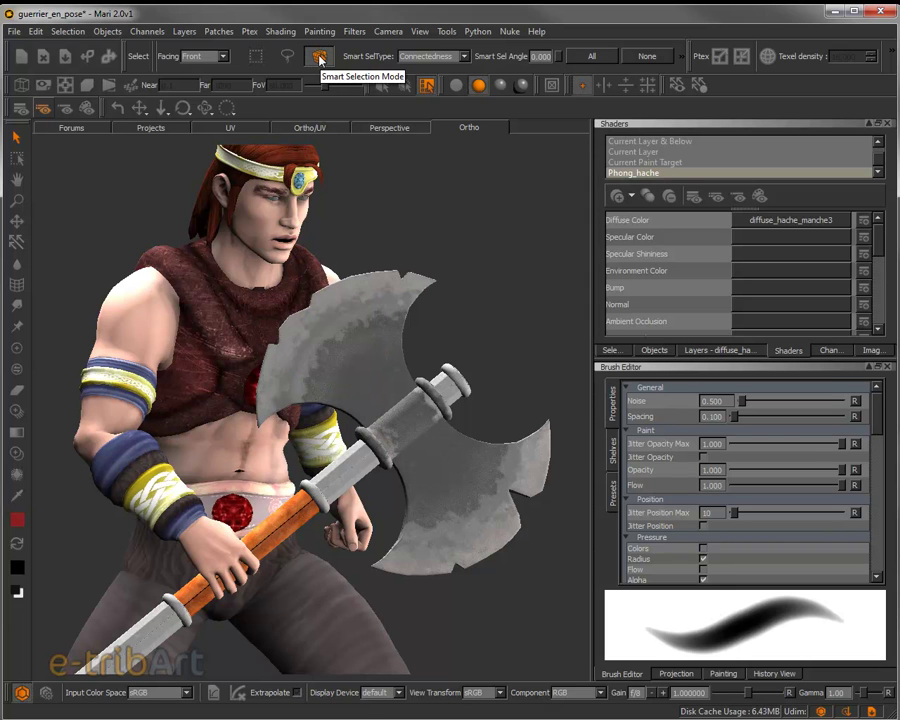
{"action": "left_click", "coordinate": [391, 298]}
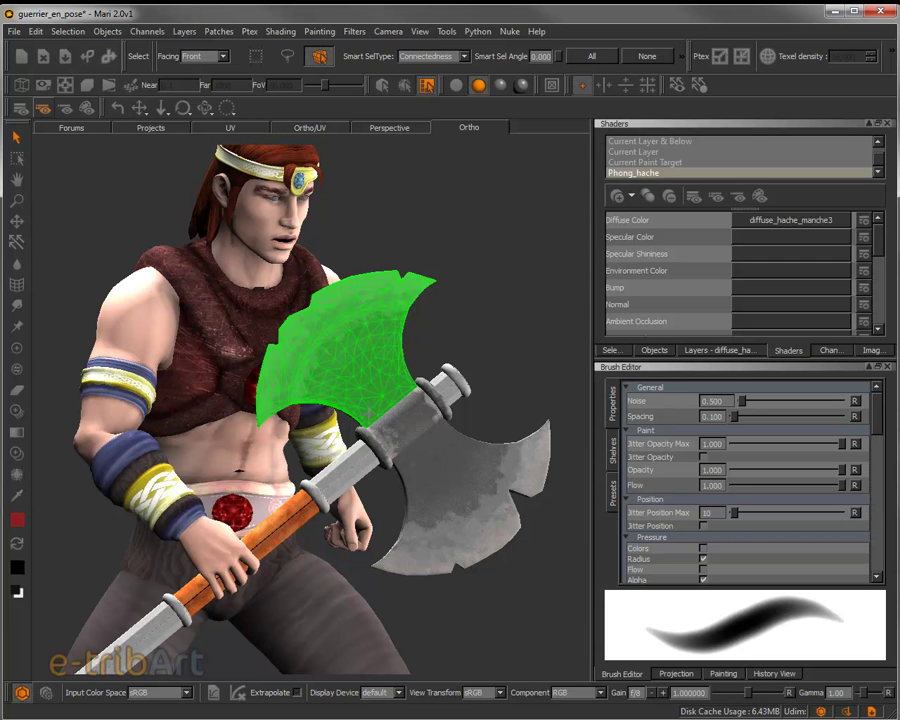
{"action": "left_click_drag", "start_coordinate": [460, 386], "coordinate": [308, 418], "text": "alt"}
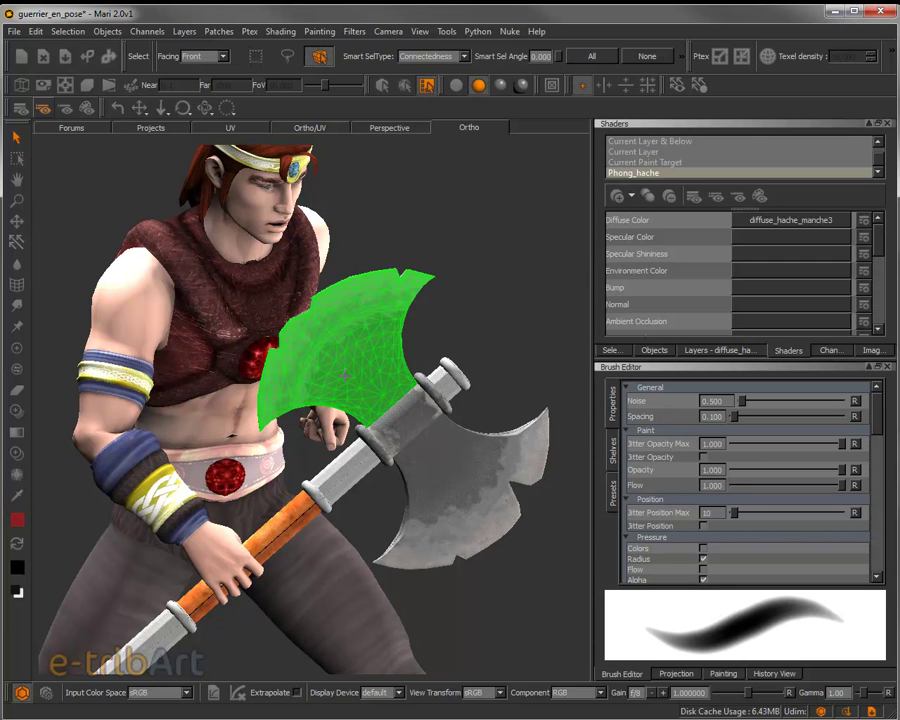
{"action": "left_click_drag", "start_coordinate": [308, 418], "coordinate": [466, 380], "text": "alt"}
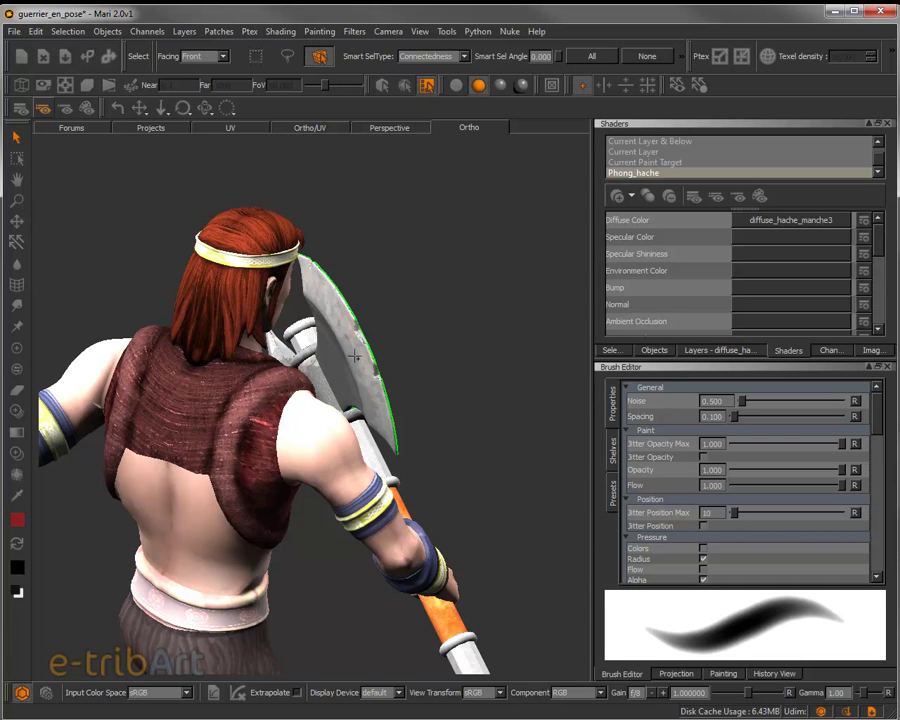
{"action": "left_click", "coordinate": [354, 356]}
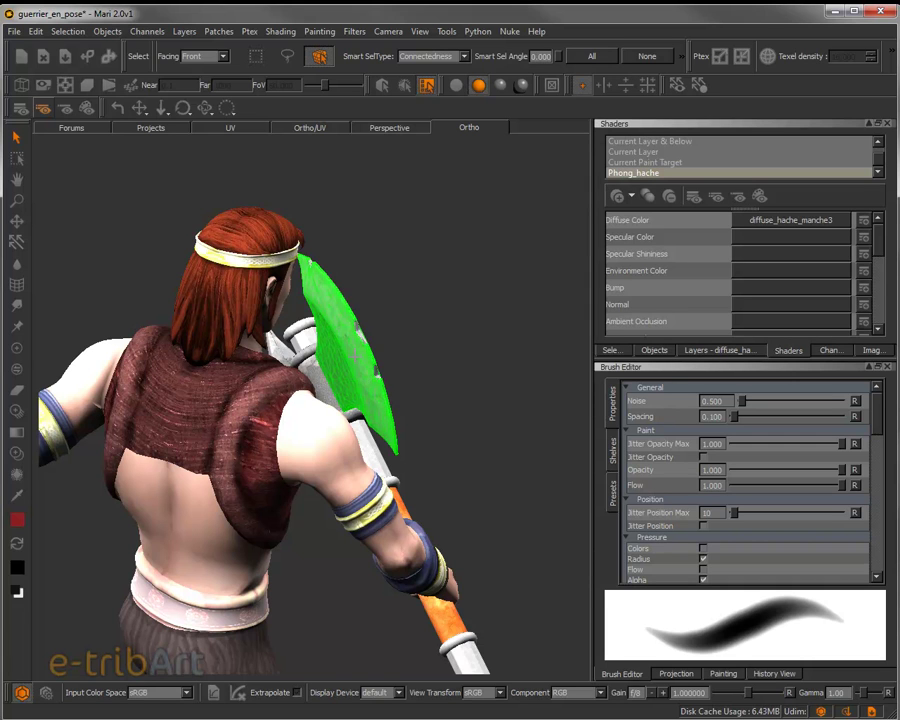
Add the unselected faces inside two neighbouring notches on the upper blade's cutting edge to the selection
{"action": "left_click_drag", "start_coordinate": [345, 370], "coordinate": [313, 366], "text": "alt"}
{"action": "scroll", "coordinate": [313, 366], "scroll_direction": "up", "scroll_amount": 6}
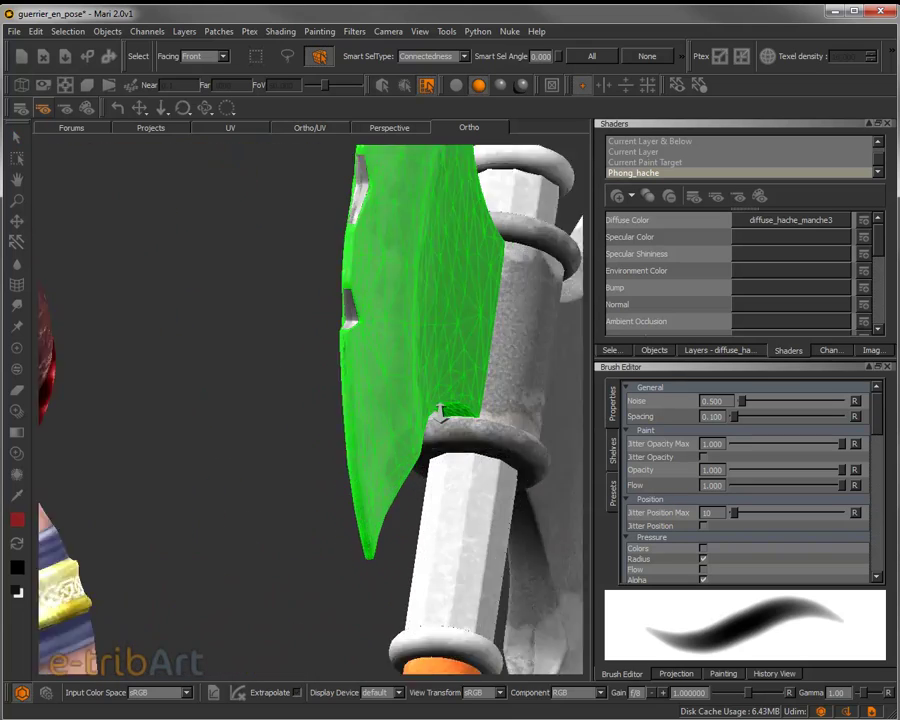
{"action": "left_click_drag", "start_coordinate": [409, 489], "coordinate": [432, 543], "text": "alt"}
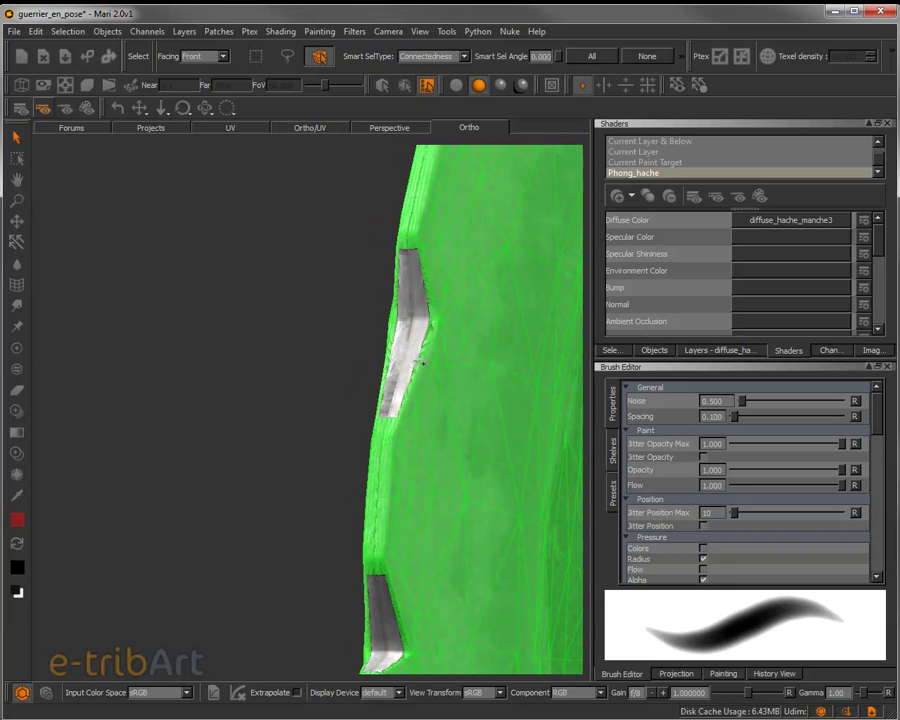
{"action": "mouse_move", "coordinate": [412, 345]}
{"action": "left_mouse_down"}
{"action": "mouse_move", "coordinate": [403, 337]}
{"action": "mouse_move", "coordinate": [402, 295]}
{"action": "left_mouse_up"}
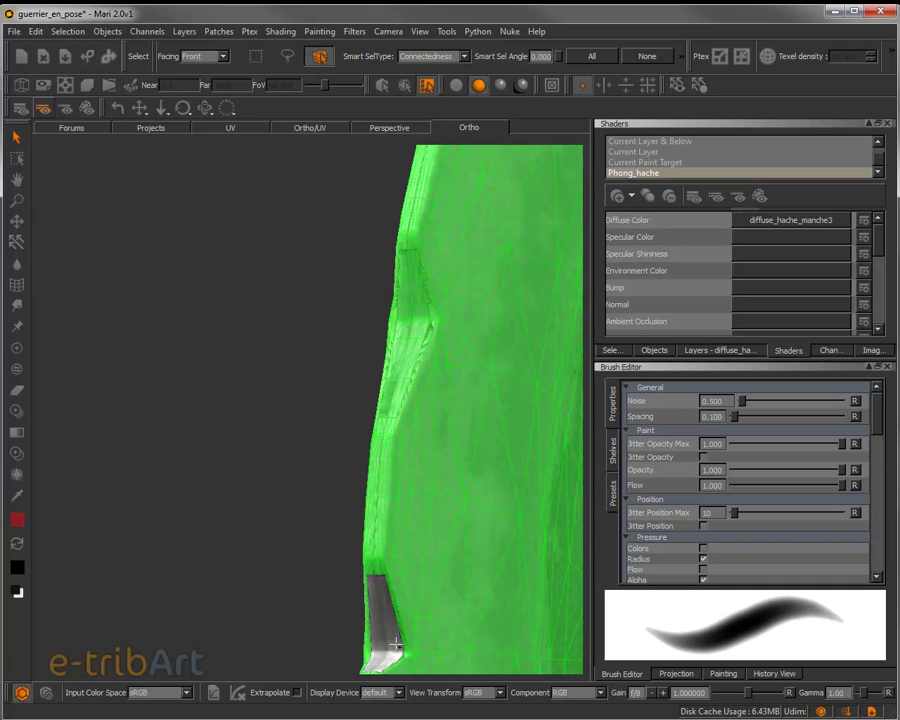
{"action": "left_click_drag", "start_coordinate": [395, 644], "coordinate": [379, 636]}
{"action": "middle_click_drag", "start_coordinate": [438, 583], "coordinate": [396, 528]}
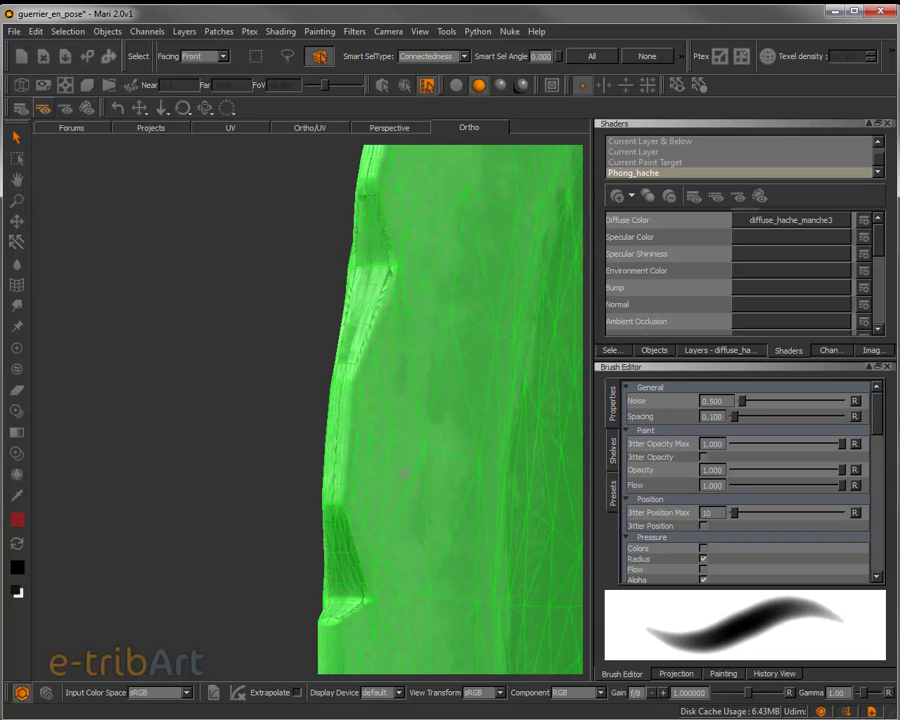
Inspect the upper blade from other sides and add the faces of the remaining small edge notch to the selection
{"action": "right_click_drag", "start_coordinate": [421, 480], "coordinate": [229, 305]}
{"action": "middle_click_drag", "start_coordinate": [229, 305], "coordinate": [370, 400]}
{"action": "right_click_drag", "start_coordinate": [370, 400], "coordinate": [378, 450]}
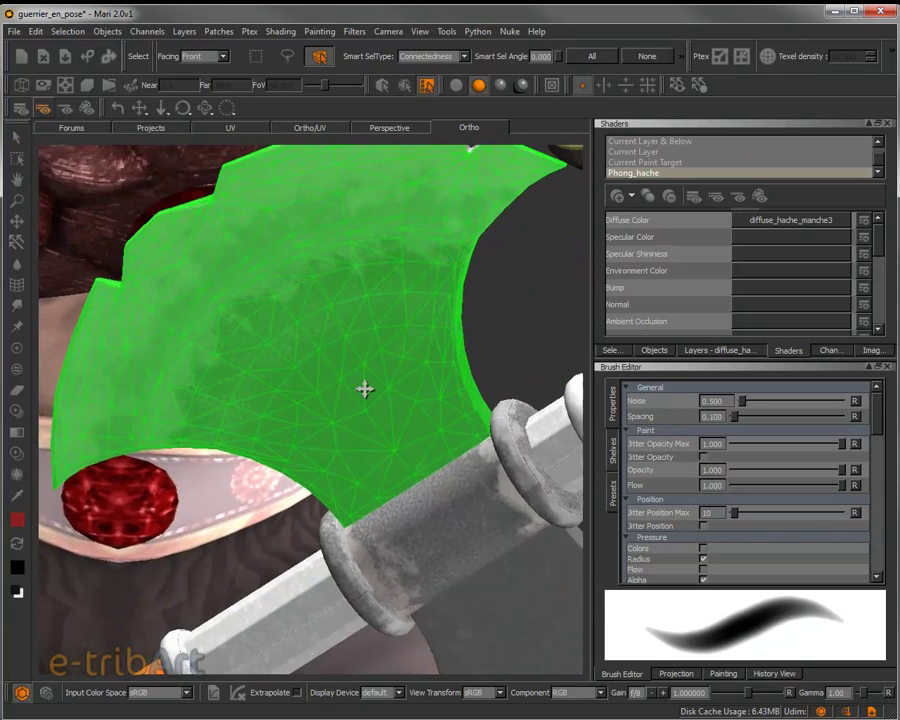
{"action": "mouse_move", "coordinate": [378, 450]}
{"action": "left_mouse_down"}
{"action": "mouse_move", "coordinate": [438, 402]}
{"action": "mouse_move", "coordinate": [482, 426]}
{"action": "mouse_move", "coordinate": [546, 412]}
{"action": "mouse_move", "coordinate": [502, 444]}
{"action": "mouse_move", "coordinate": [376, 432]}
{"action": "left_mouse_up"}
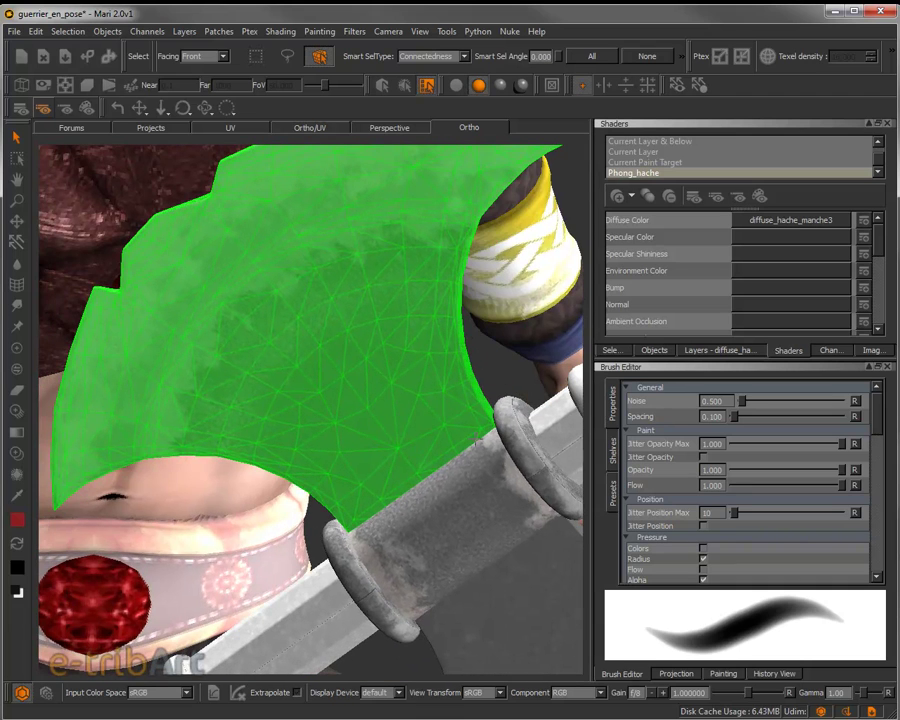
{"action": "left_click_drag", "start_coordinate": [451, 474], "coordinate": [287, 528]}
{"action": "scroll", "coordinate": [405, 447], "scroll_direction": "down", "scroll_amount": 5}
{"action": "scroll", "coordinate": [428, 564], "scroll_direction": "up", "scroll_amount": 5}
{"action": "left_click_drag", "start_coordinate": [426, 557], "coordinate": [372, 462]}
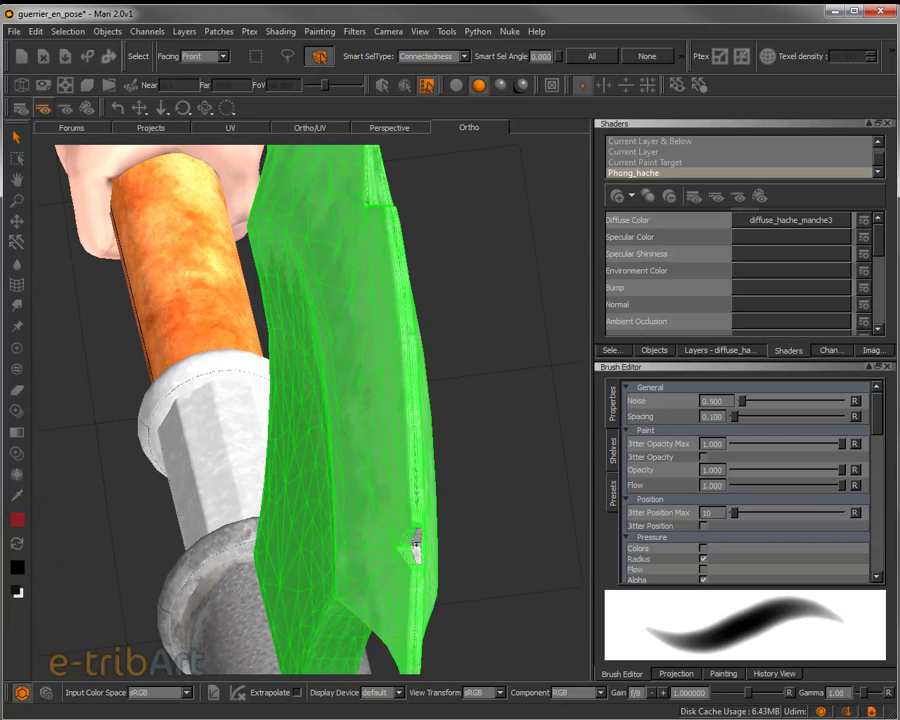
{"action": "left_click_drag", "start_coordinate": [379, 563], "coordinate": [350, 483]}
{"action": "scroll", "coordinate": [358, 536], "scroll_direction": "down", "scroll_amount": 10}
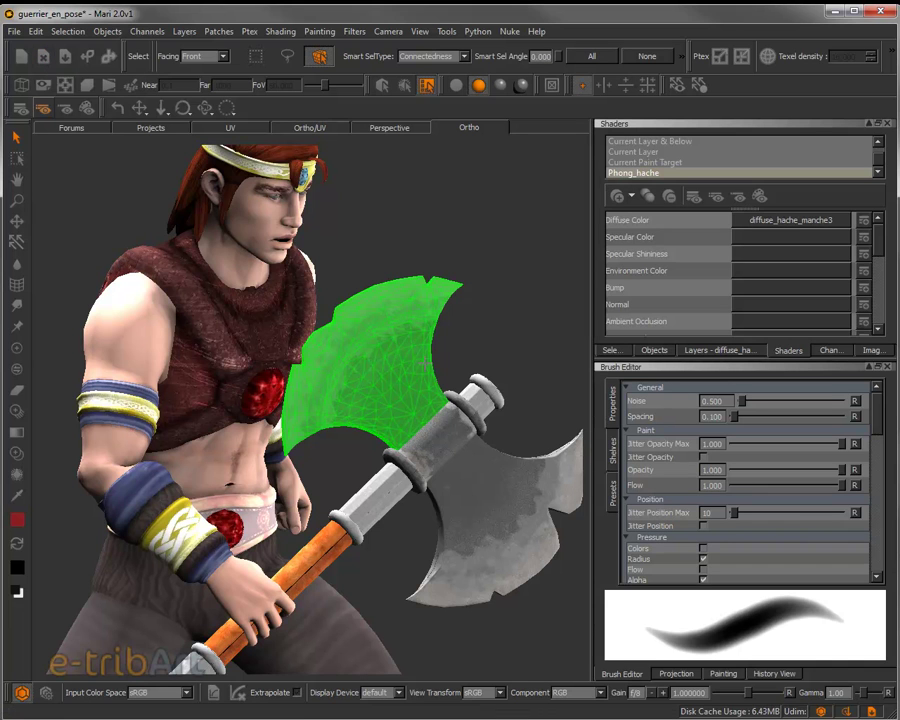
Create a selection group from the selected blade faces and name it "Face hache-sup-lame"
{"action": "right_click", "coordinate": [376, 328]}
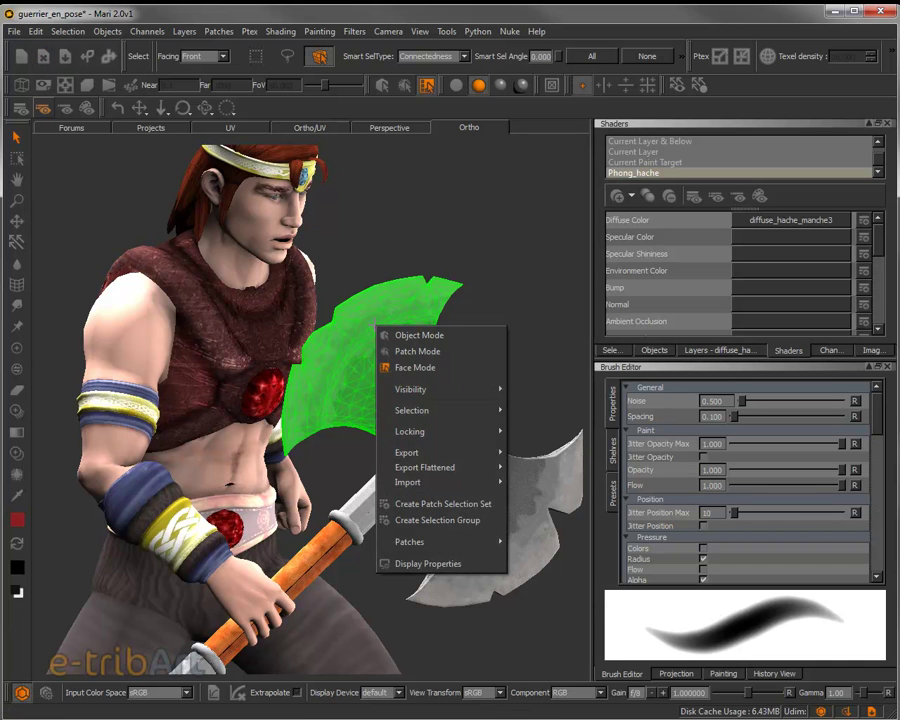
{"action": "left_click", "coordinate": [423, 522]}
{"action": "double_click", "coordinate": [624, 377]}
{"action": "type", "text": "Face Group 1"}
{"action": "left_click_drag", "start_coordinate": [633, 376], "coordinate": [709, 389]}
{"action": "type", "text": "ha"}
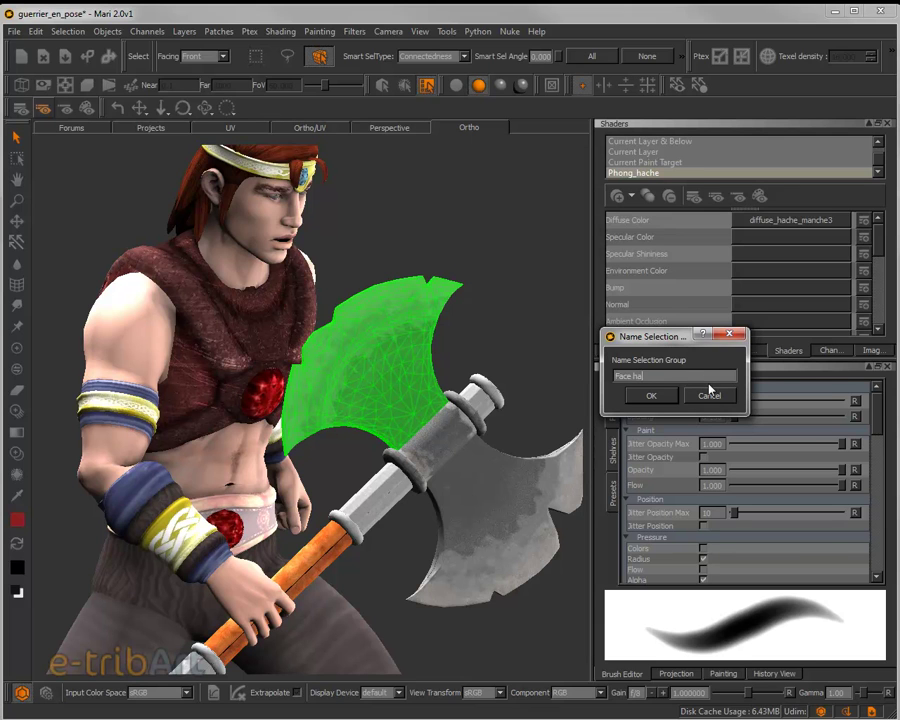
{"action": "type", "text": "che-sup_lame"}
{"action": "key", "text": "BackSpace"}
{"action": "type", "text": "-lame"}
{"action": "left_click", "coordinate": [650, 395]}
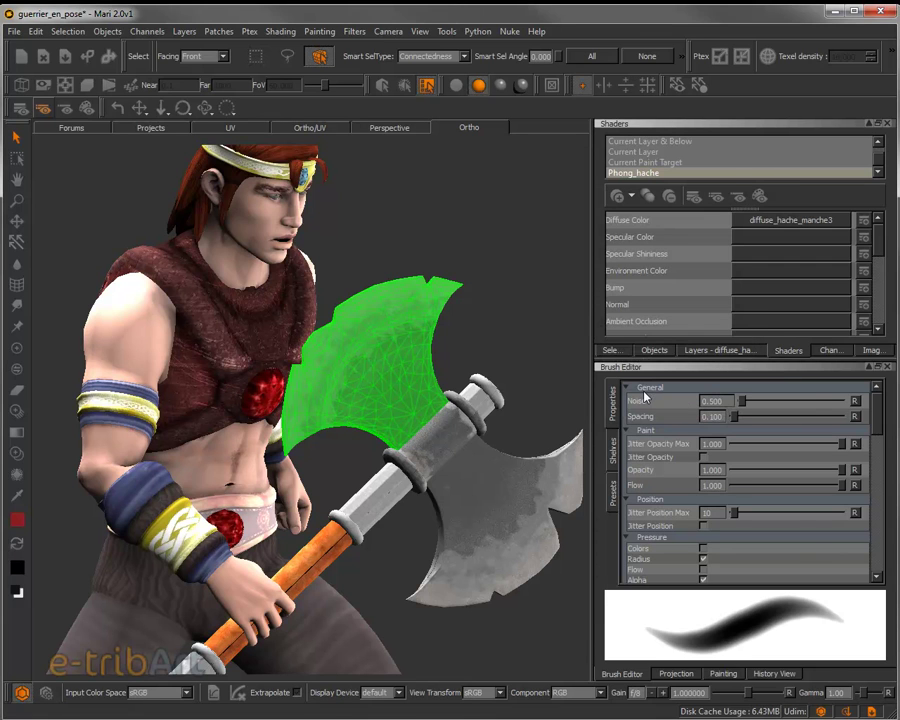
Make the Base layer current and lock the axe's unselected faces, clearing the face selection once they are locked
{"action": "left_click_drag", "start_coordinate": [467, 365], "coordinate": [436, 332], "text": "alt"}
{"action": "mouse_move", "coordinate": [436, 332]}
{"action": "middle_mouse_down", "text": "alt"}
{"action": "mouse_move", "coordinate": [424, 373]}
{"action": "mouse_move", "coordinate": [438, 326]}
{"action": "mouse_move", "coordinate": [434, 346]}
{"action": "middle_mouse_up", "text": "alt"}
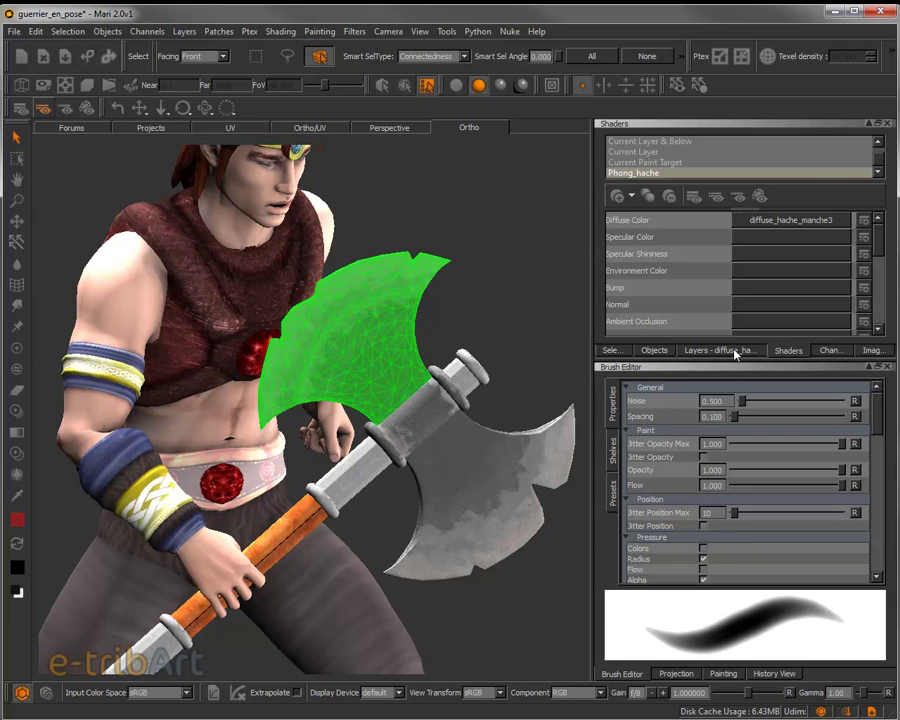
{"action": "left_click", "coordinate": [725, 351]}
{"action": "left_click", "coordinate": [640, 190]}
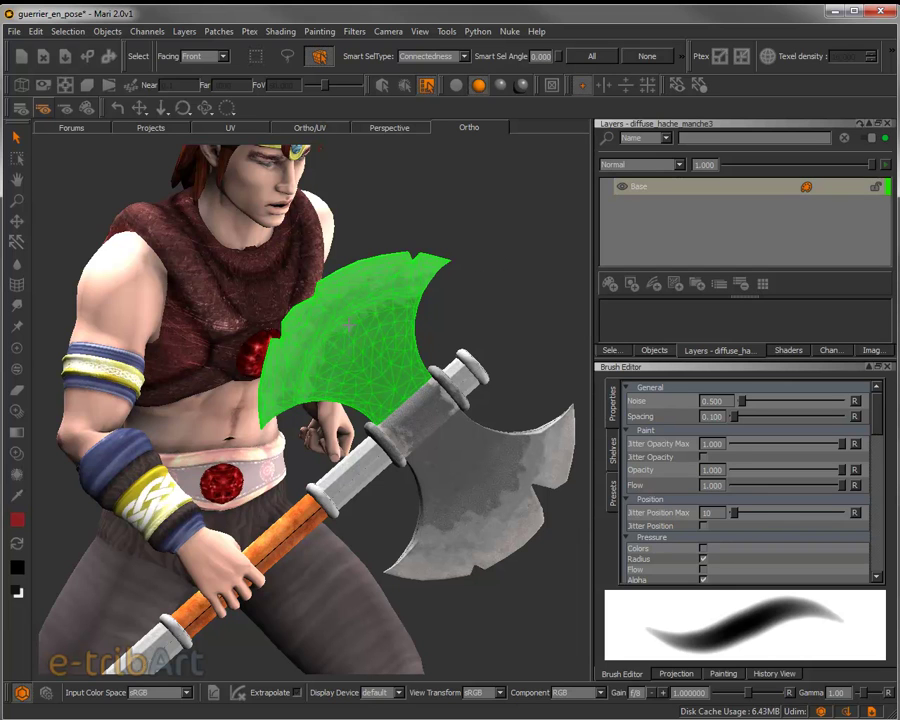
{"action": "right_click", "coordinate": [355, 313]}
{"action": "mouse_move", "coordinate": [374, 398]}
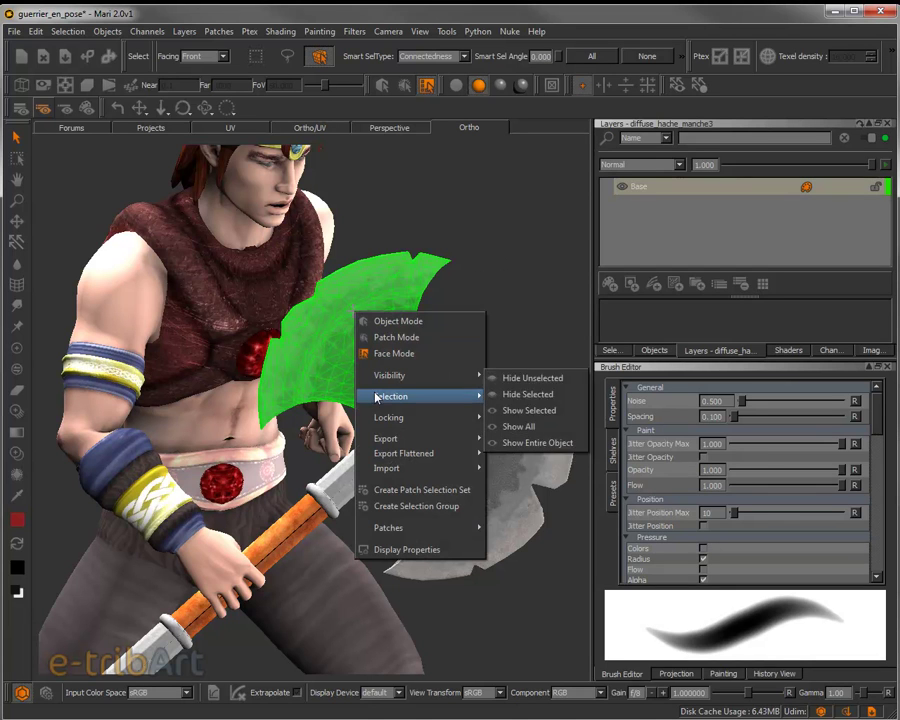
{"action": "mouse_move", "coordinate": [385, 418]}
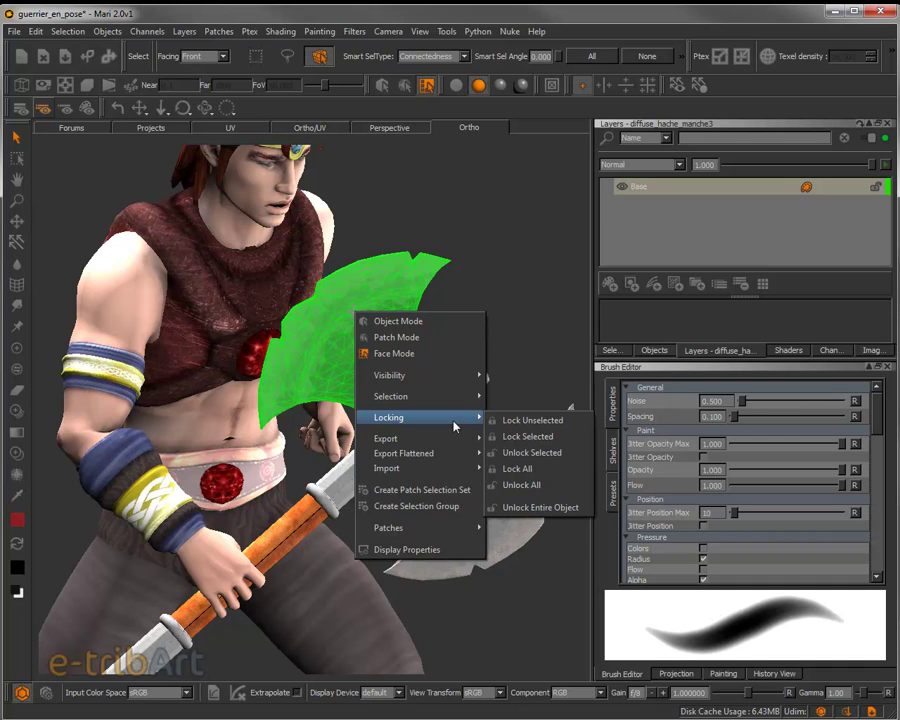
{"action": "left_click", "coordinate": [533, 423]}
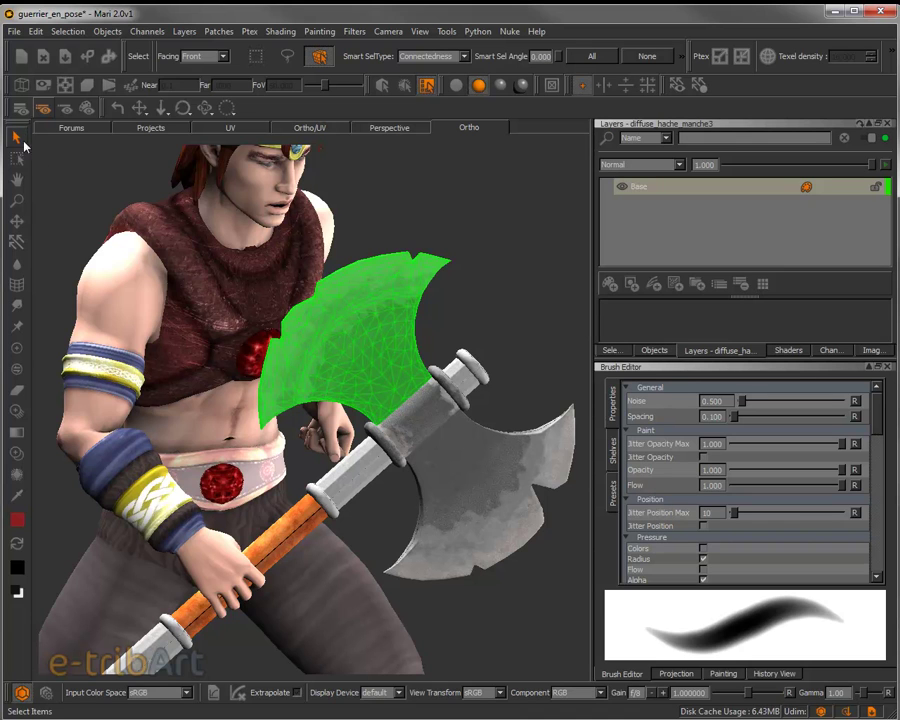
{"action": "left_click", "coordinate": [110, 187]}
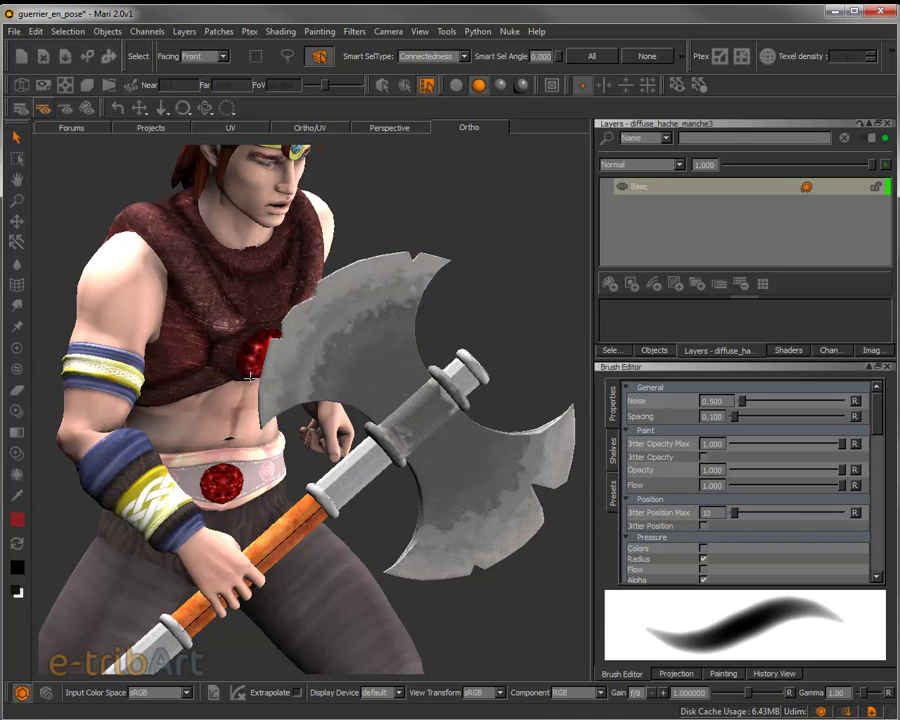
Paint a red test stroke on the upper blade up to the handle, and revert the history to the Select Faces entry before it
{"action": "left_click", "coordinate": [16, 347]}
{"action": "mouse_move", "coordinate": [343, 328]}
{"action": "left_mouse_down"}
{"action": "mouse_move", "coordinate": [431, 437]}
{"action": "mouse_move", "coordinate": [323, 328]}
{"action": "mouse_move", "coordinate": [395, 412]}
{"action": "mouse_move", "coordinate": [336, 316]}
{"action": "mouse_move", "coordinate": [374, 379]}
{"action": "mouse_move", "coordinate": [411, 381]}
{"action": "left_mouse_up"}
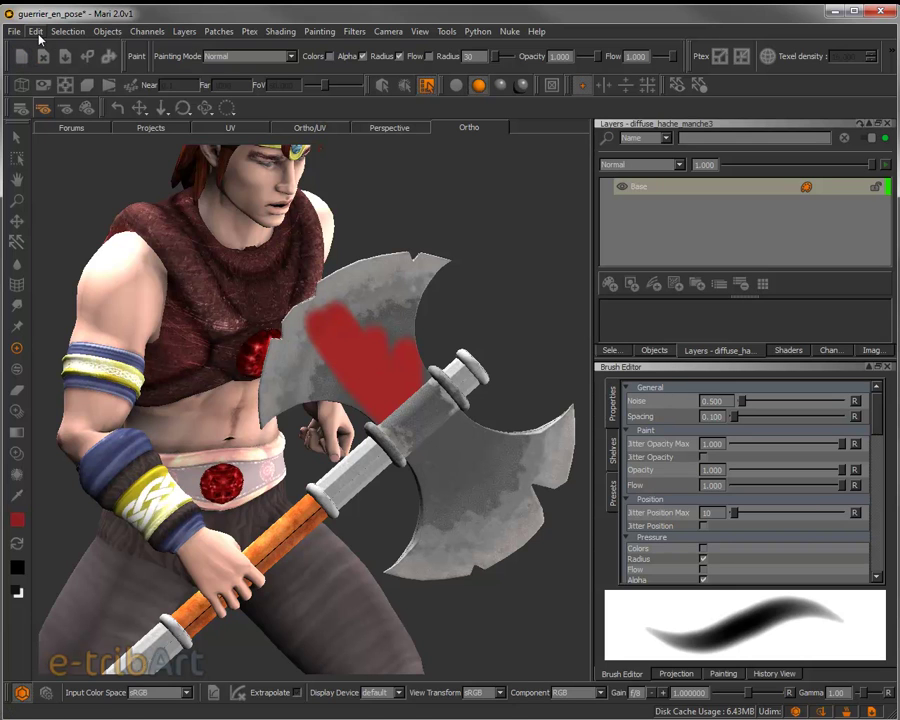
{"action": "left_click", "coordinate": [777, 673]}
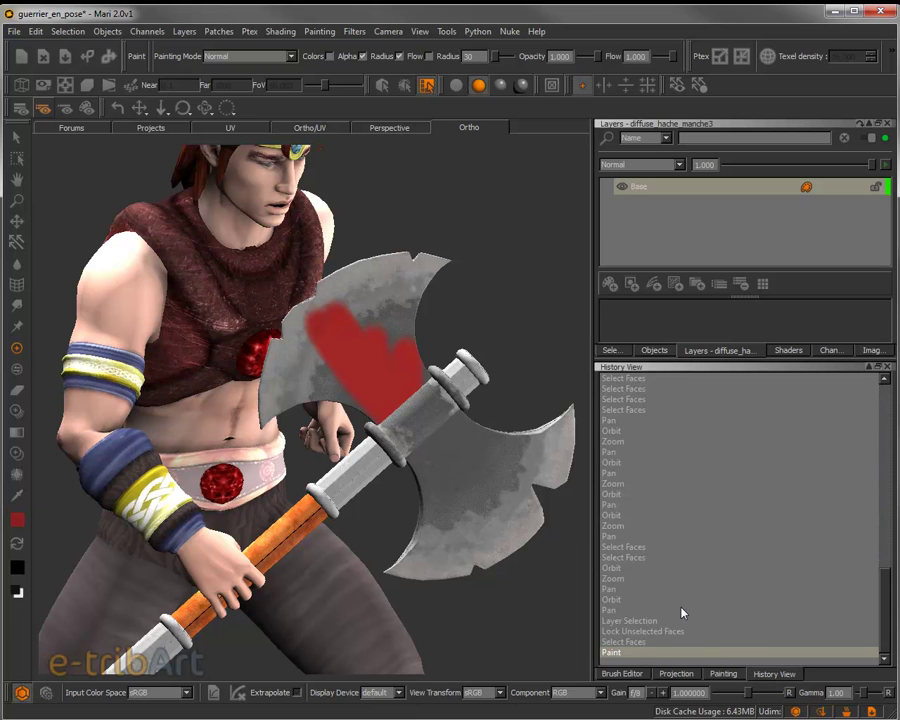
{"action": "left_click", "coordinate": [637, 642]}
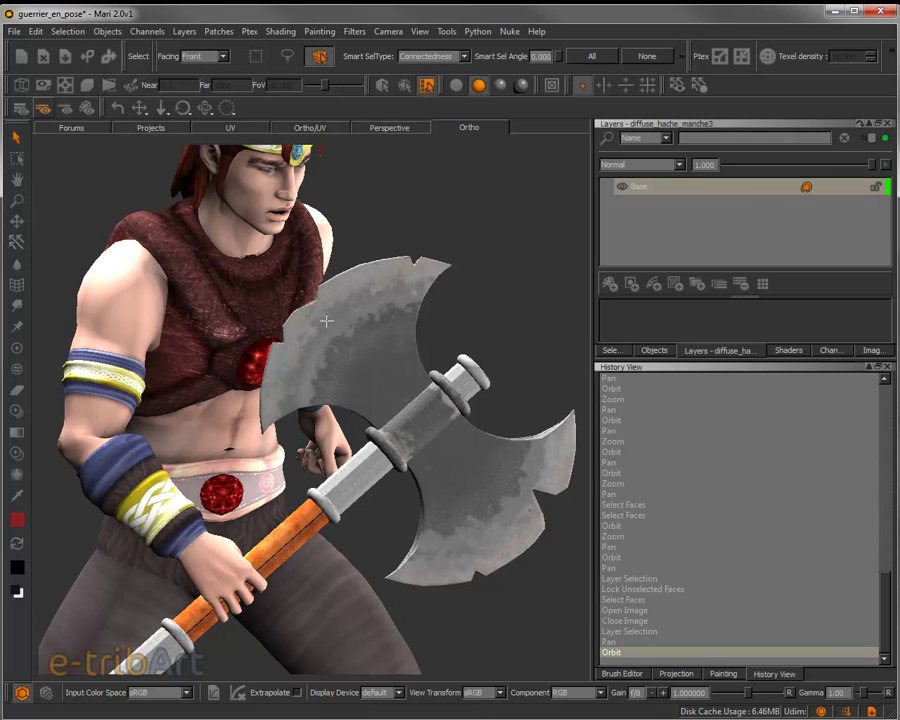
Add a new paintable layer above Base in the diffuse_hache_manche3 channel
{"action": "mouse_move", "coordinate": [387, 334]}
{"action": "middle_mouse_down"}
{"action": "mouse_move", "coordinate": [378, 321]}
{"action": "mouse_move", "coordinate": [376, 346]}
{"action": "mouse_move", "coordinate": [388, 333]}
{"action": "middle_mouse_up"}
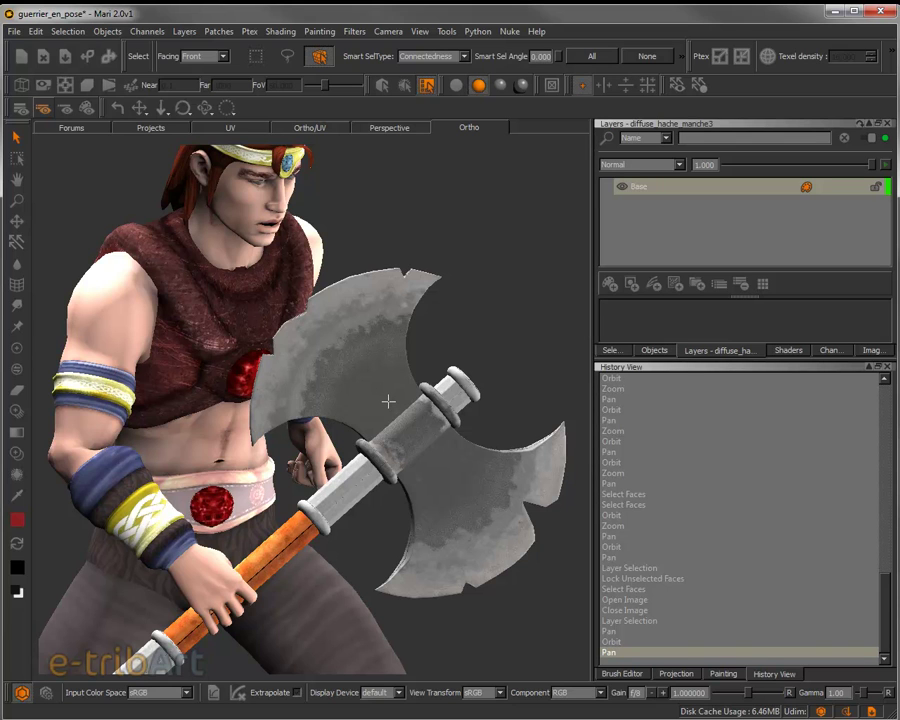
{"action": "left_click", "coordinate": [640, 187]}
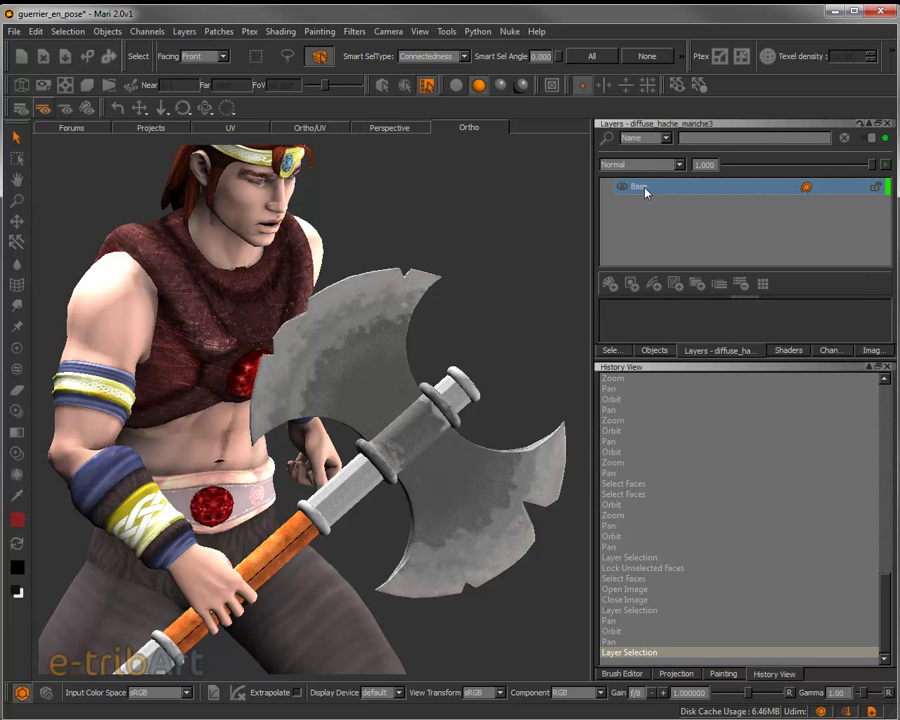
{"action": "right_click", "coordinate": [646, 191]}
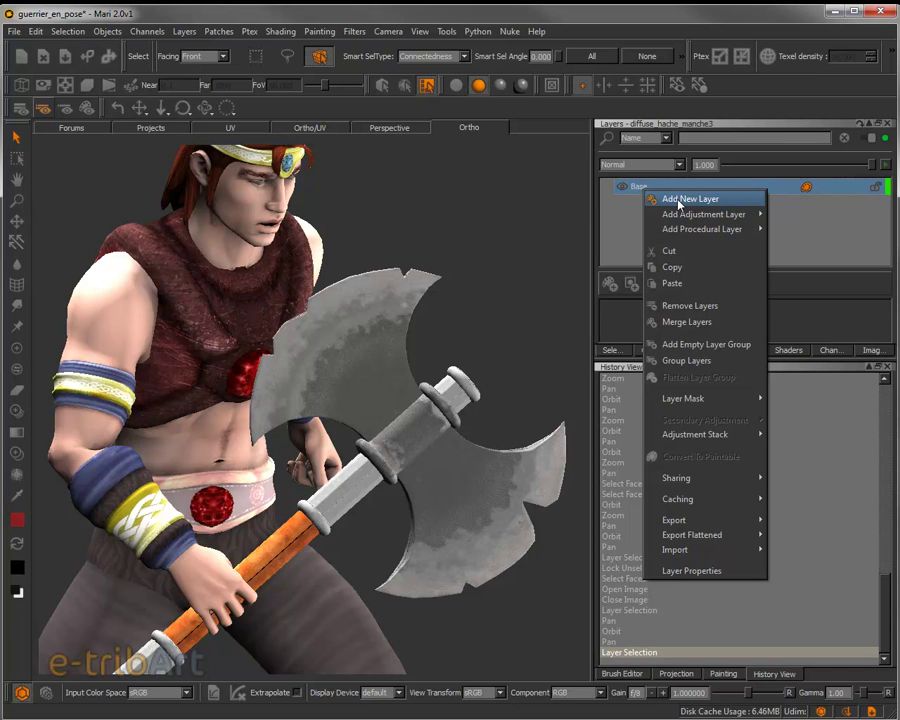
{"action": "left_click", "coordinate": [679, 201]}
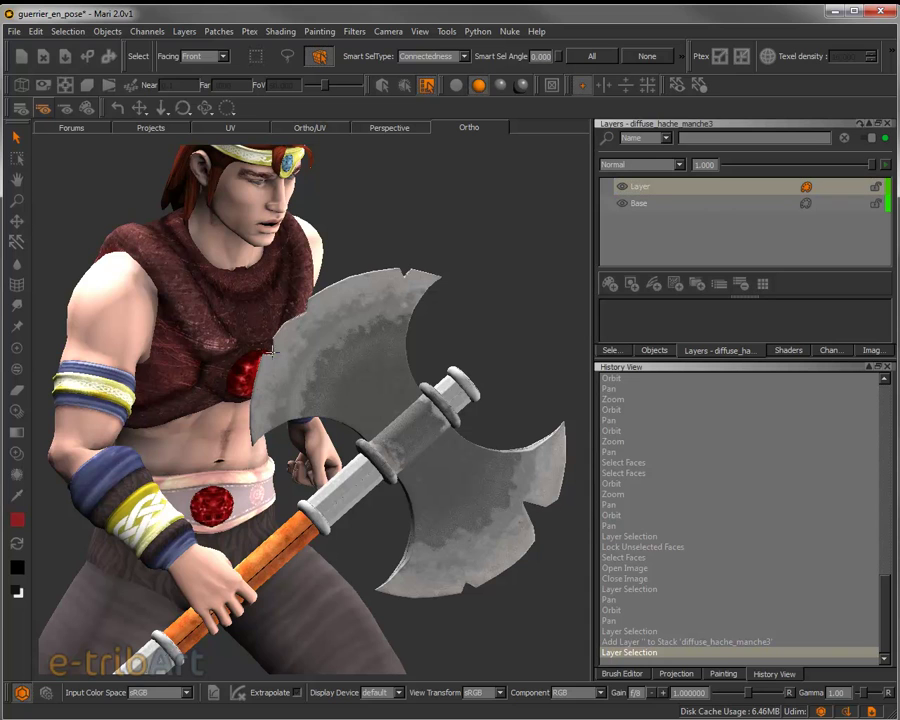
Paint a red test stroke over the upper blade on the new layer, and switch that layer's visibility off and on
{"action": "left_click", "coordinate": [16, 347]}
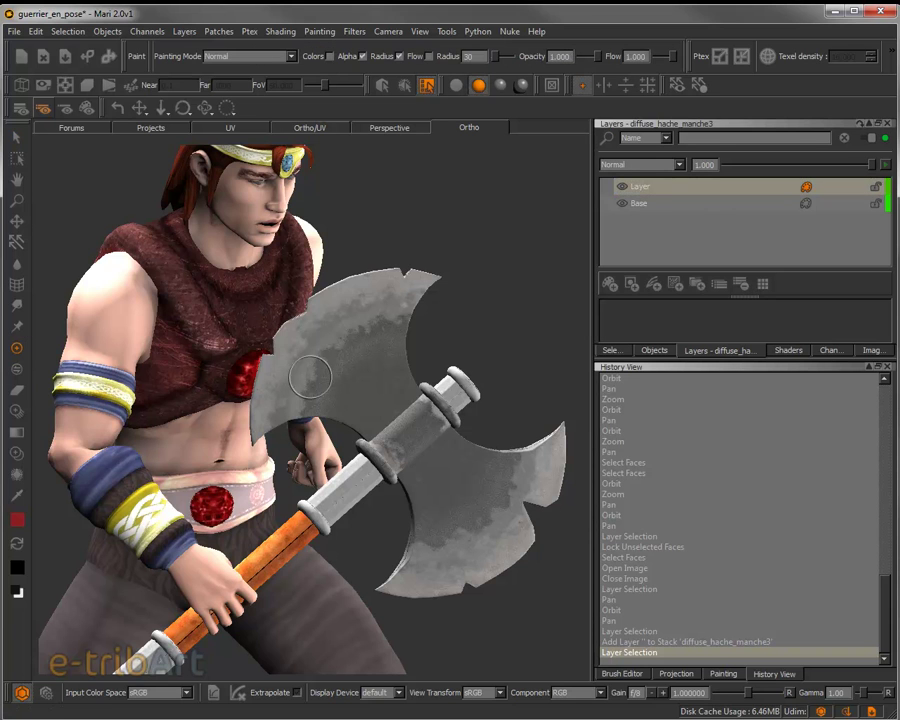
{"action": "mouse_move", "coordinate": [365, 328]}
{"action": "left_mouse_down"}
{"action": "mouse_move", "coordinate": [310, 377]}
{"action": "mouse_move", "coordinate": [394, 345]}
{"action": "mouse_move", "coordinate": [373, 382]}
{"action": "mouse_move", "coordinate": [385, 410]}
{"action": "left_mouse_up"}
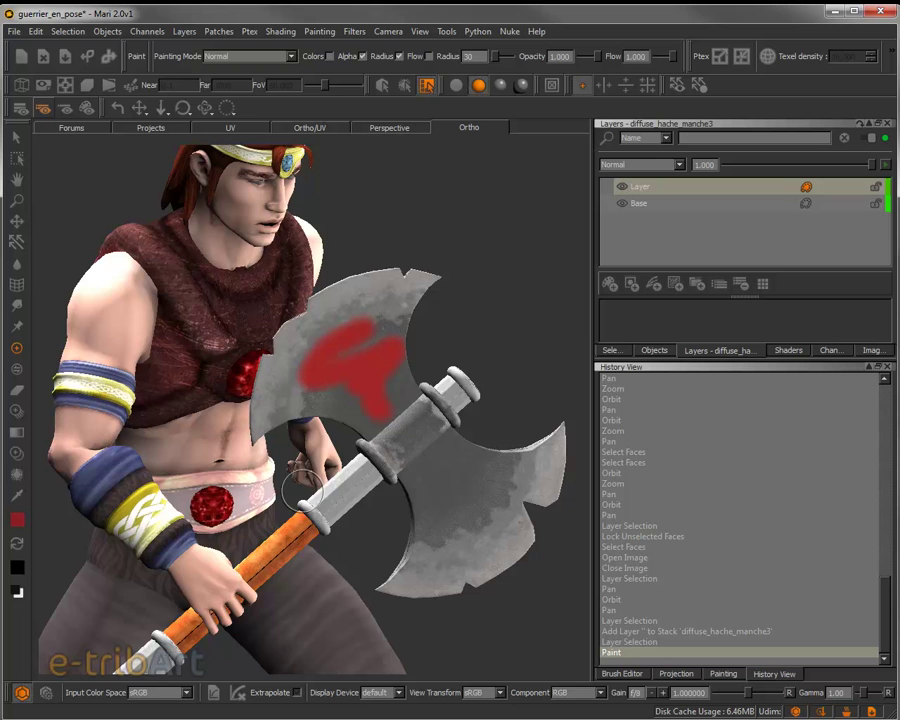
{"action": "left_click", "coordinate": [623, 186]}
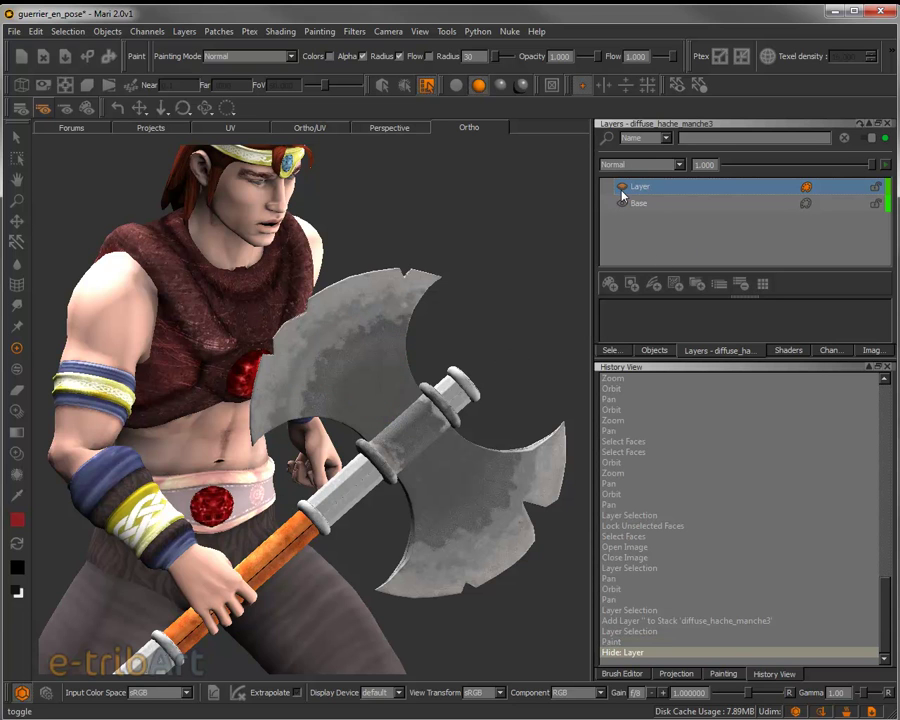
{"action": "left_click", "coordinate": [622, 186]}
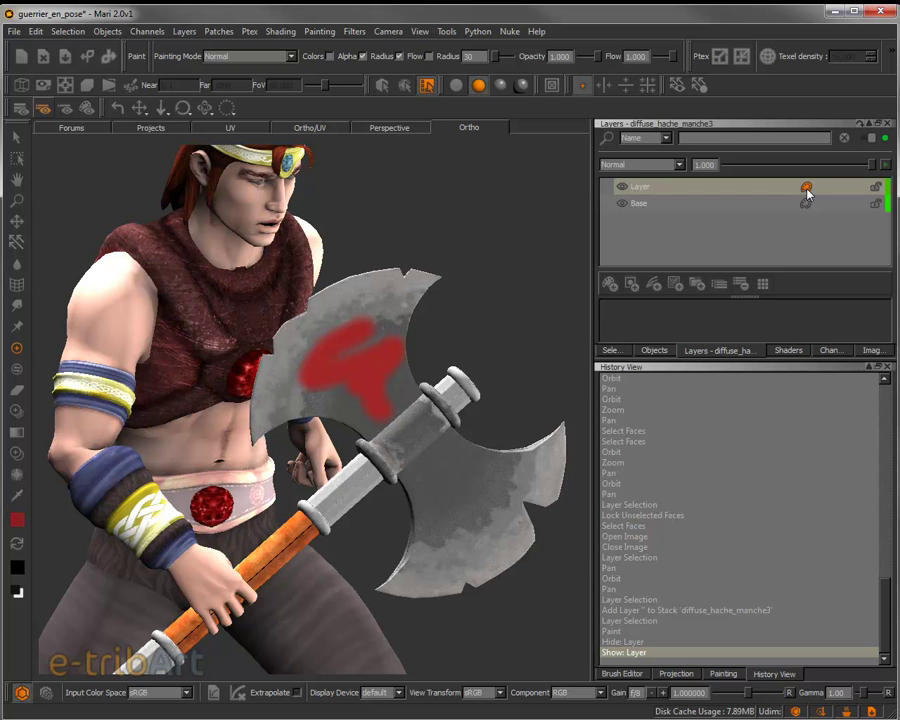
{"action": "mouse_move", "coordinate": [807, 192]}
{"action": "mouse_move", "coordinate": [338, 357]}
{"action": "left_mouse_down"}
{"action": "mouse_move", "coordinate": [363, 363]}
{"action": "mouse_move", "coordinate": [331, 356]}
{"action": "left_mouse_up"}
Revert the history to the Layer Selection entry just before the new layer's Paint stroke and return to the brush settings
{"action": "left_click", "coordinate": [618, 620]}
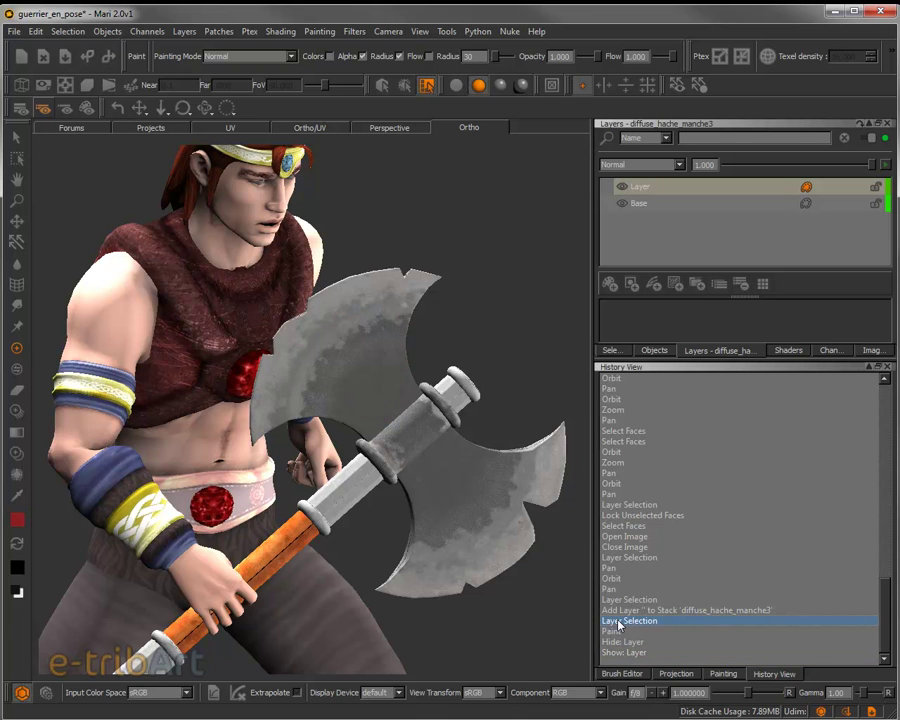
{"action": "left_click", "coordinate": [634, 675]}
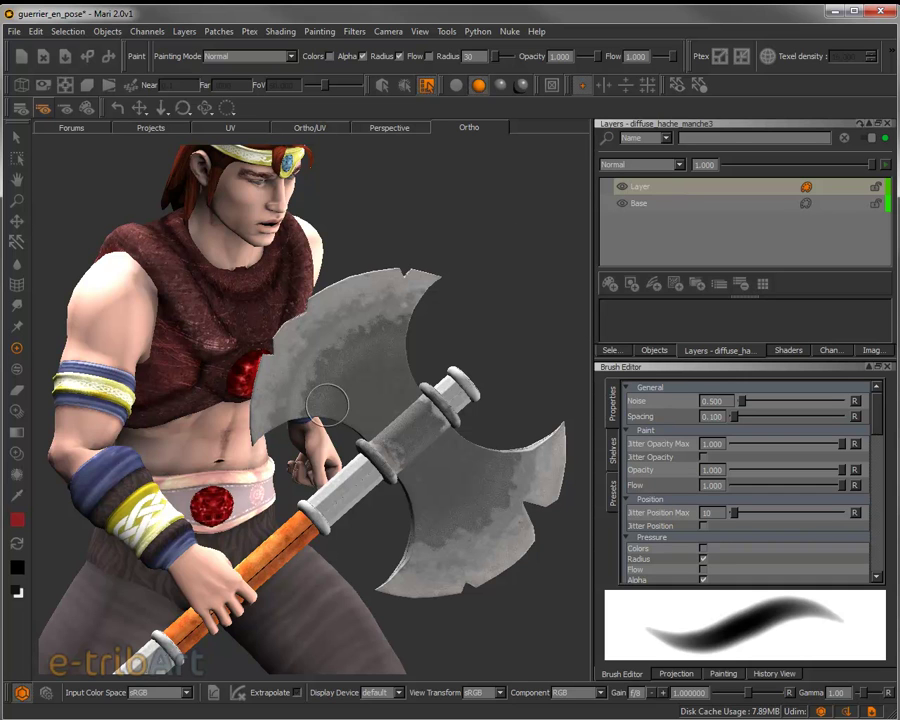
Set the Paint tool's painting mode to Multiply and paint a red stroke along the outer part of the upper blade
{"action": "left_click_drag", "start_coordinate": [376, 390], "coordinate": [352, 392], "text": "alt"}
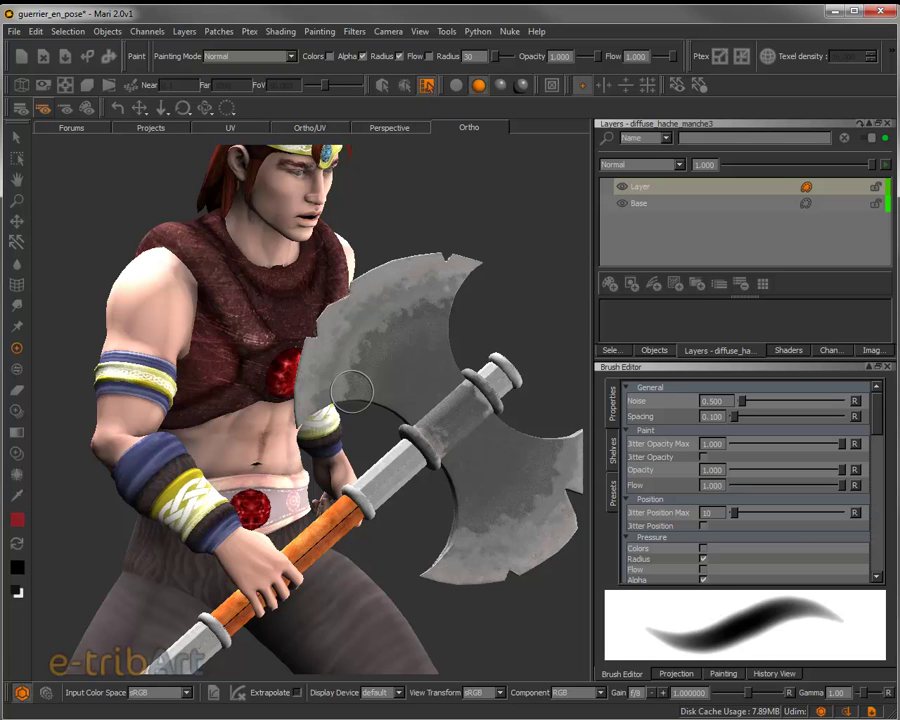
{"action": "left_click", "coordinate": [17, 351]}
{"action": "left_click", "coordinate": [263, 60]}
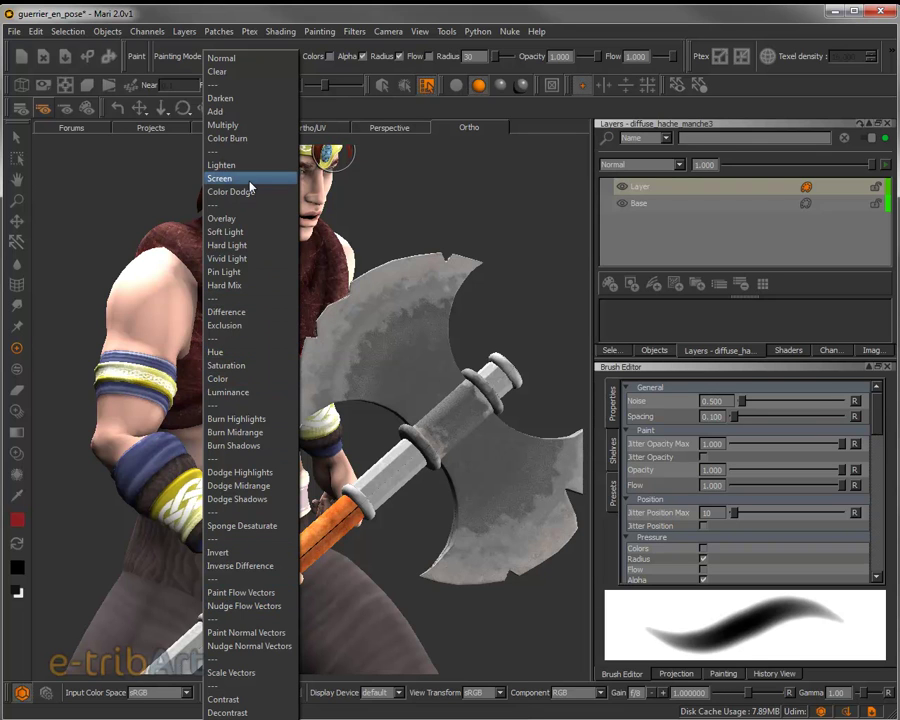
{"action": "left_click", "coordinate": [345, 306]}
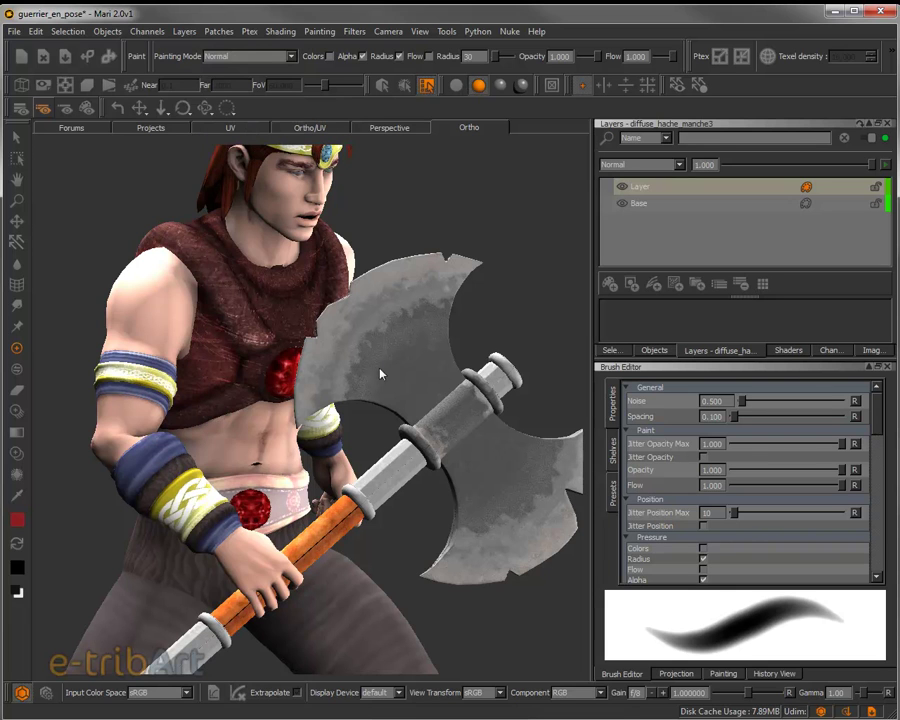
{"action": "left_click", "coordinate": [16, 347]}
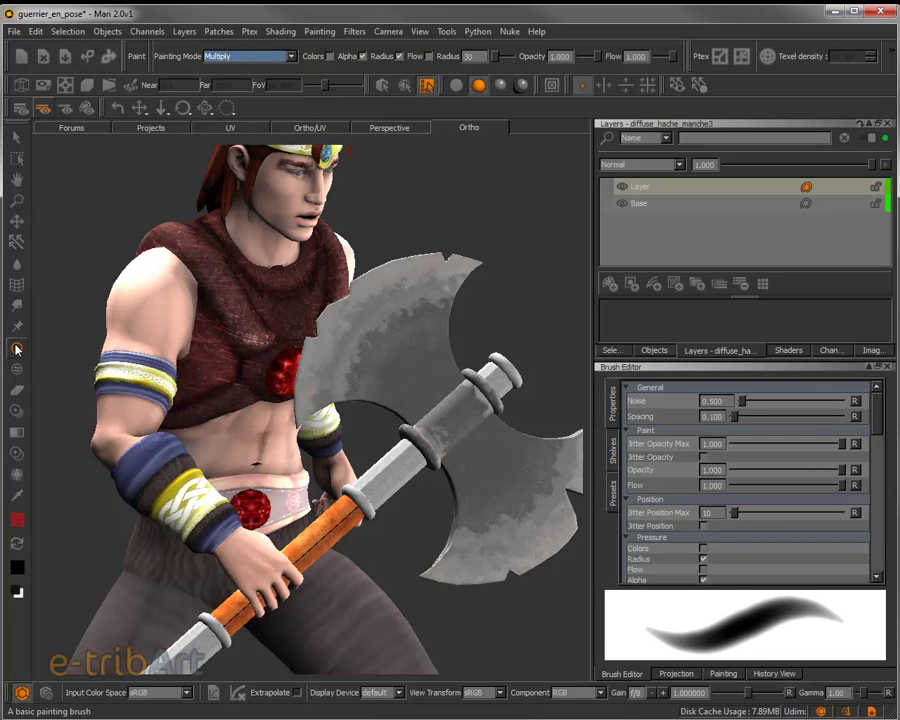
{"action": "mouse_move", "coordinate": [407, 311]}
{"action": "left_mouse_down"}
{"action": "mouse_move", "coordinate": [333, 380]}
{"action": "mouse_move", "coordinate": [380, 292]}
{"action": "mouse_move", "coordinate": [387, 313]}
{"action": "mouse_move", "coordinate": [364, 316]}
{"action": "mouse_move", "coordinate": [329, 371]}
{"action": "mouse_move", "coordinate": [325, 352]}
{"action": "mouse_move", "coordinate": [371, 296]}
{"action": "mouse_move", "coordinate": [322, 386]}
{"action": "left_mouse_up"}
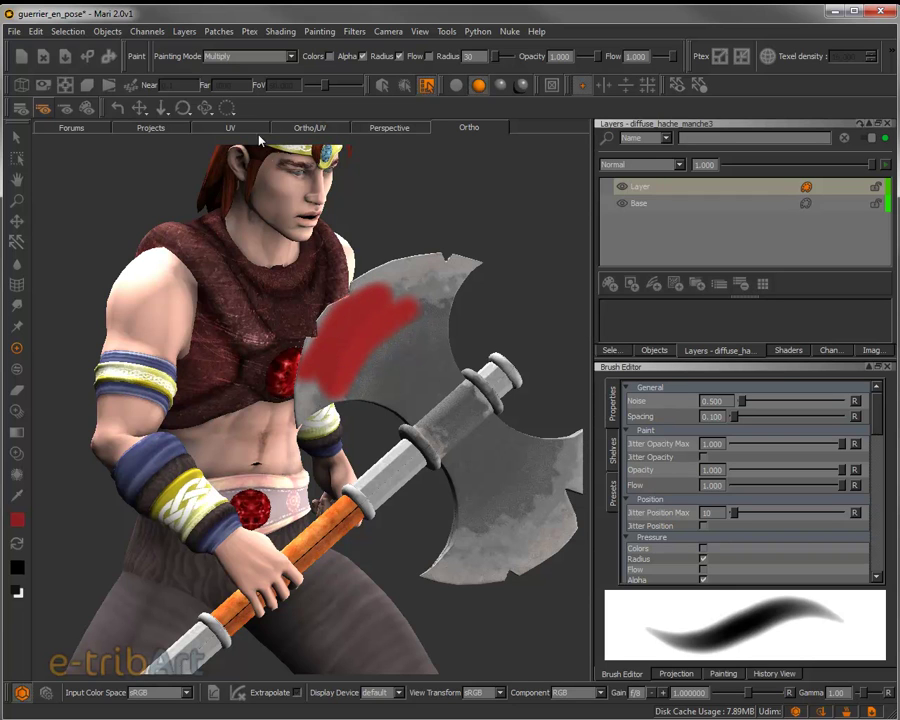
Keep the painting mode on Multiply, hide the new layer, and make Base the paint target to preview the red stroke there
{"action": "left_click", "coordinate": [292, 57]}
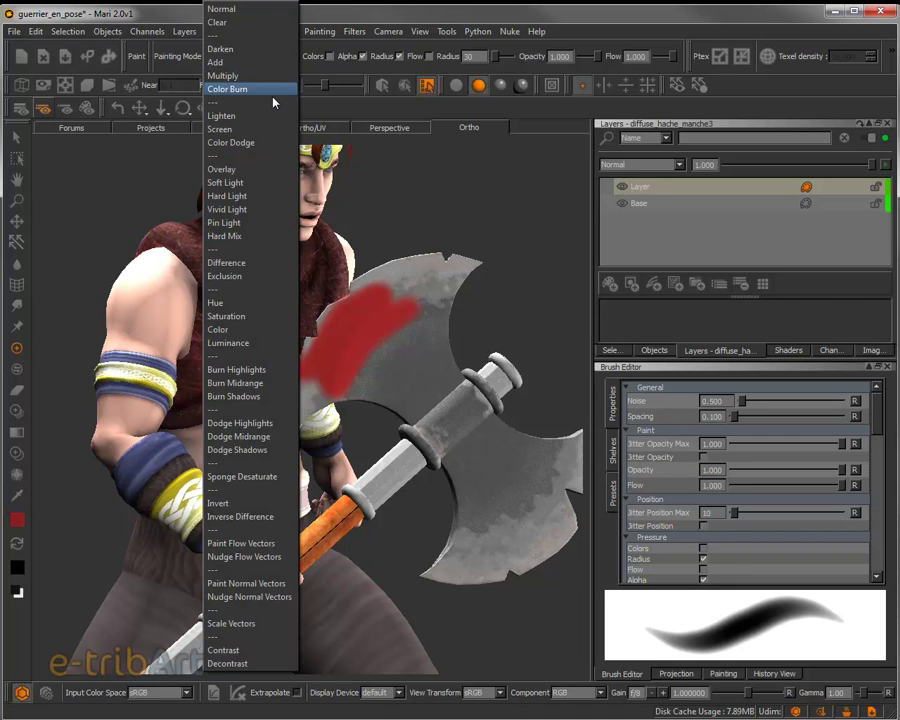
{"action": "left_click", "coordinate": [245, 73]}
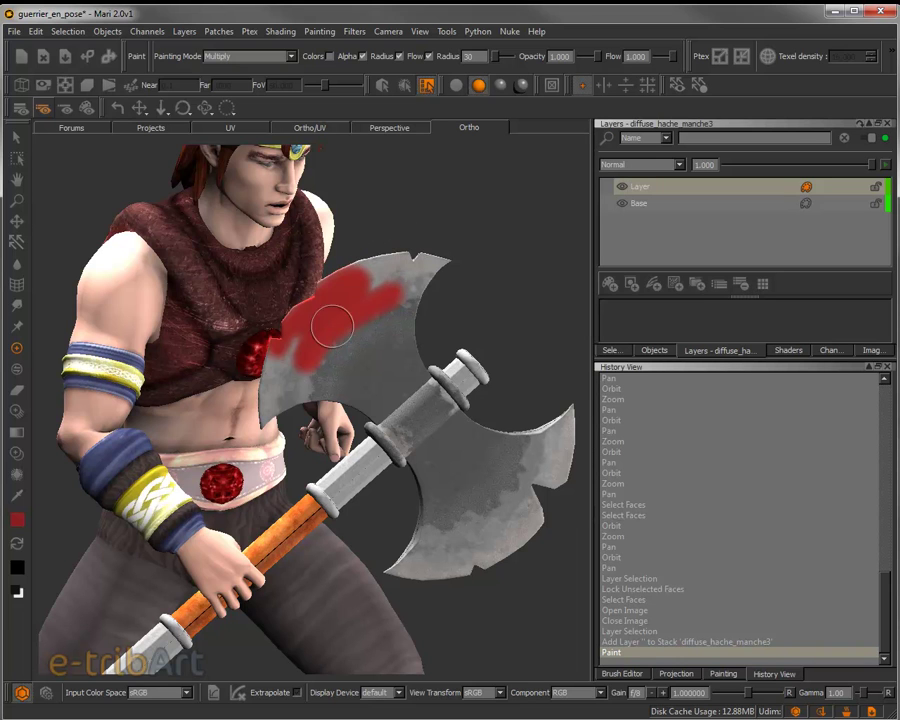
{"action": "left_click", "coordinate": [645, 190]}
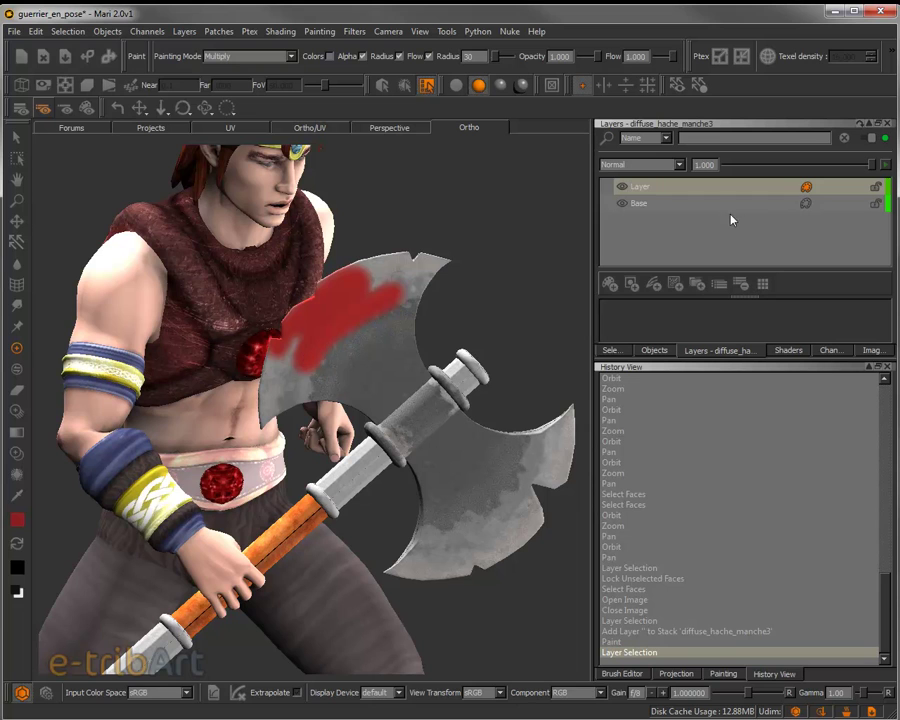
{"action": "left_click", "coordinate": [622, 187]}
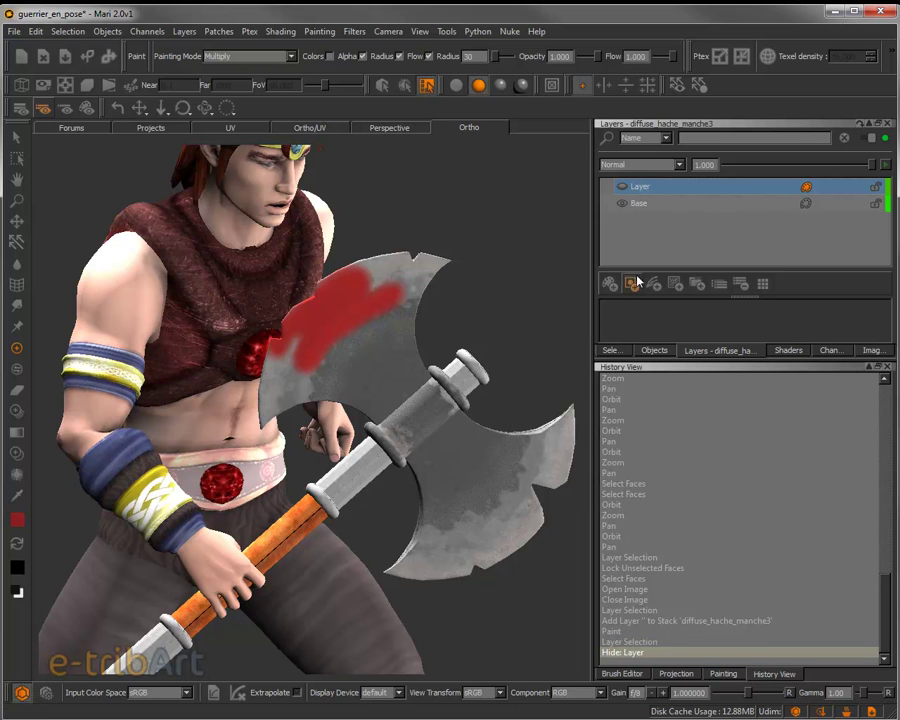
{"action": "left_click", "coordinate": [655, 204]}
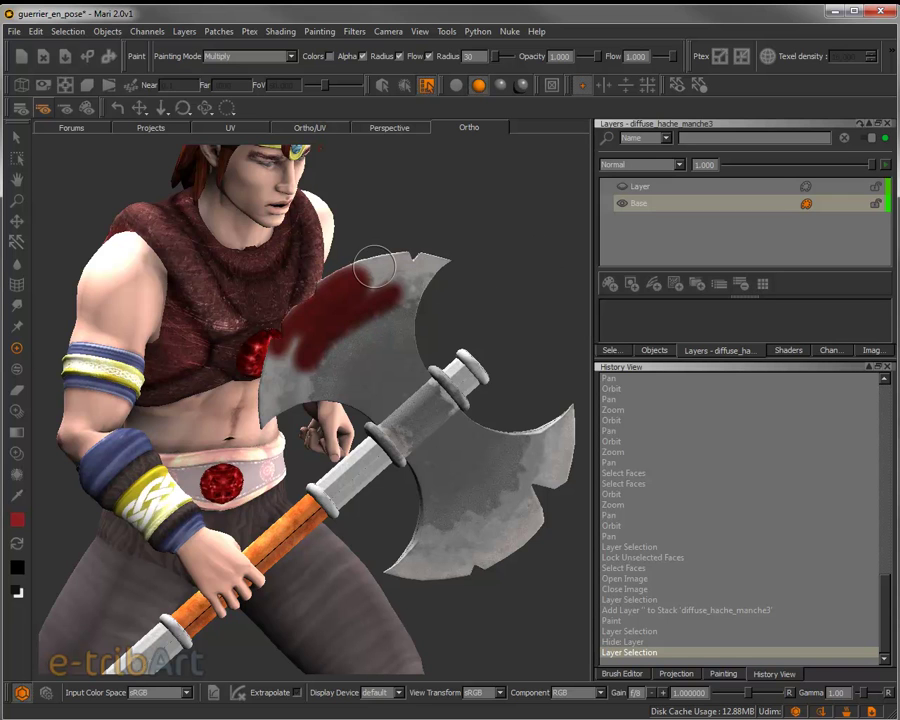
Preview the stroke on Base with the painting mode set to Add, and reselect the new layer with its visibility back on
{"action": "left_click", "coordinate": [255, 58]}
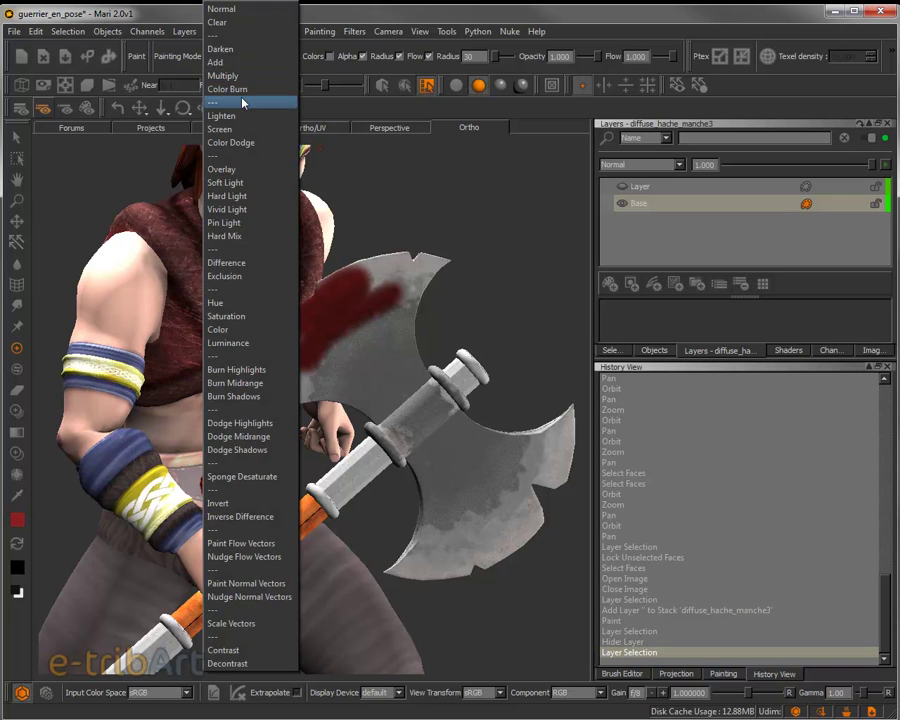
{"action": "left_click", "coordinate": [248, 65]}
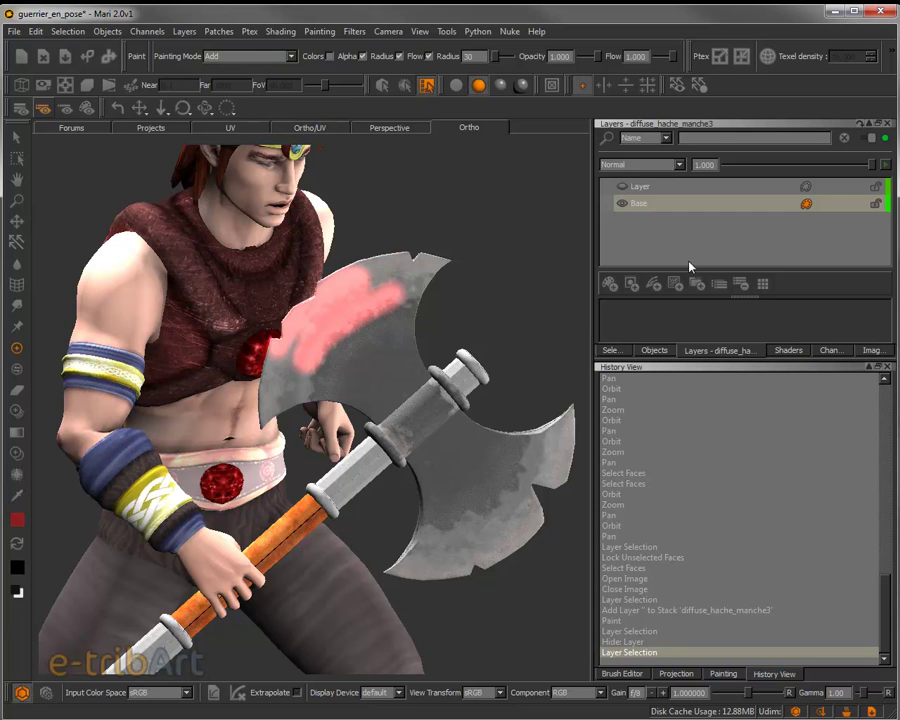
{"action": "left_click", "coordinate": [641, 188]}
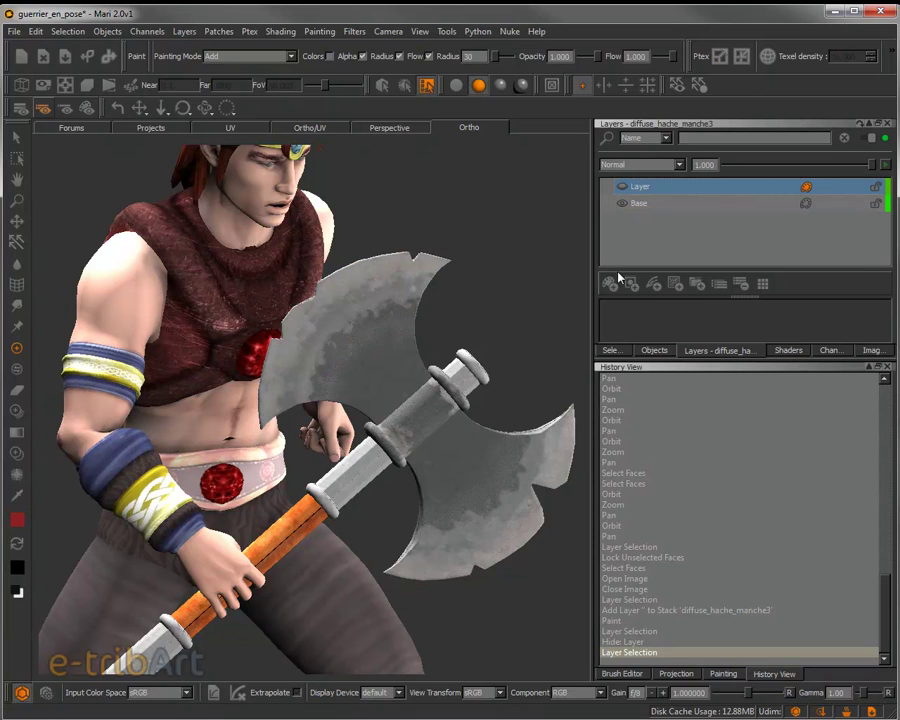
{"action": "left_click", "coordinate": [621, 187]}
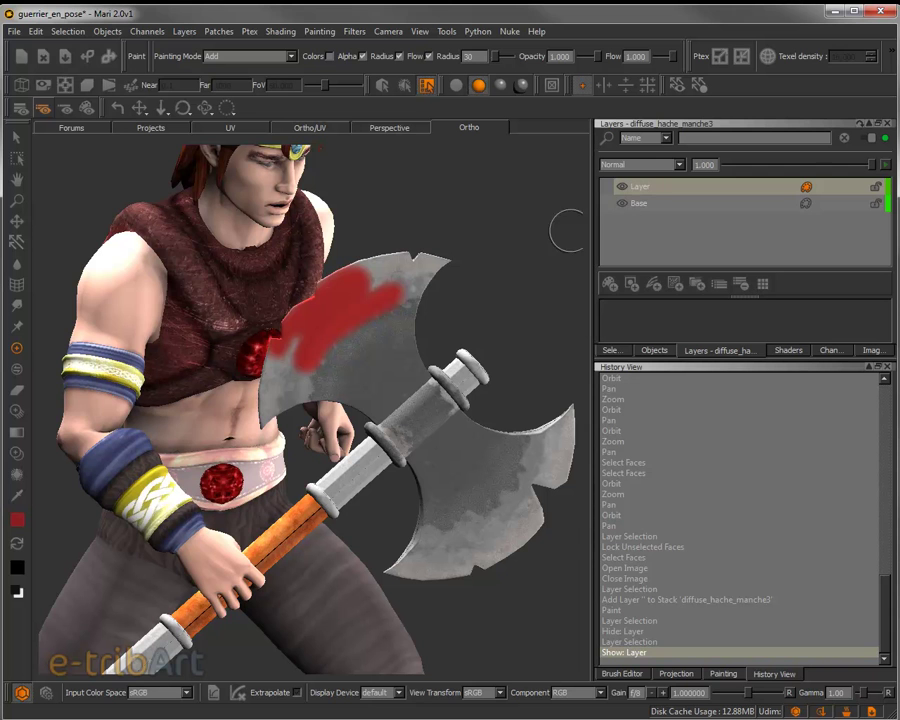
{"action": "mouse_move", "coordinate": [373, 352]}
{"action": "middle_mouse_down"}
{"action": "mouse_move", "coordinate": [374, 331]}
{"action": "mouse_move", "coordinate": [357, 346]}
{"action": "mouse_move", "coordinate": [375, 347]}
{"action": "mouse_move", "coordinate": [369, 343]}
{"action": "mouse_move", "coordinate": [372, 370]}
{"action": "mouse_move", "coordinate": [378, 362]}
{"action": "middle_mouse_up"}
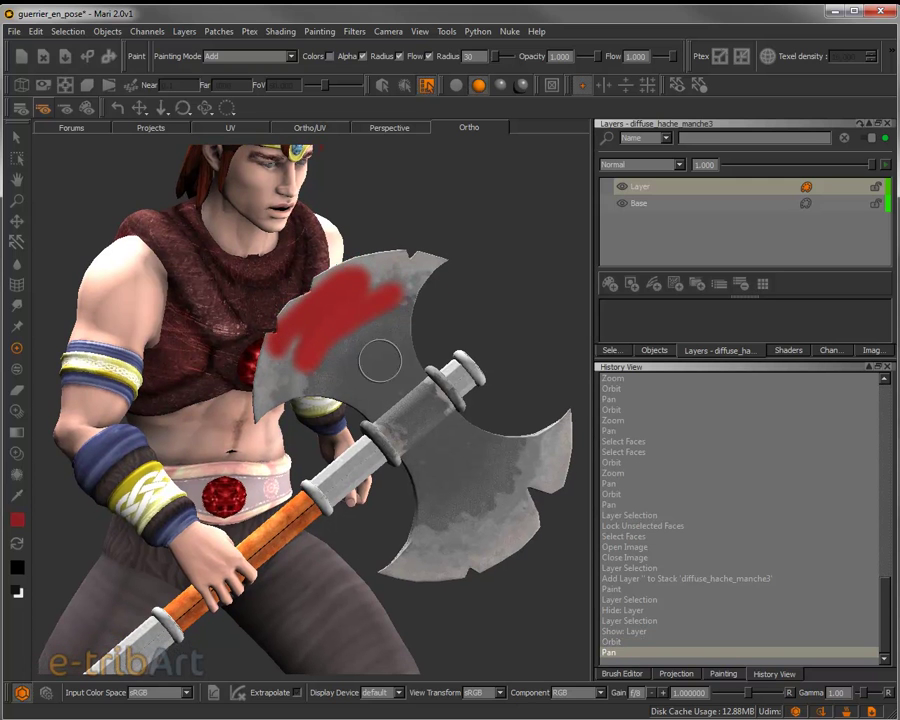
Set the new layer's blend mode to Add and paint more red over the upper blade
{"action": "left_click", "coordinate": [640, 165]}
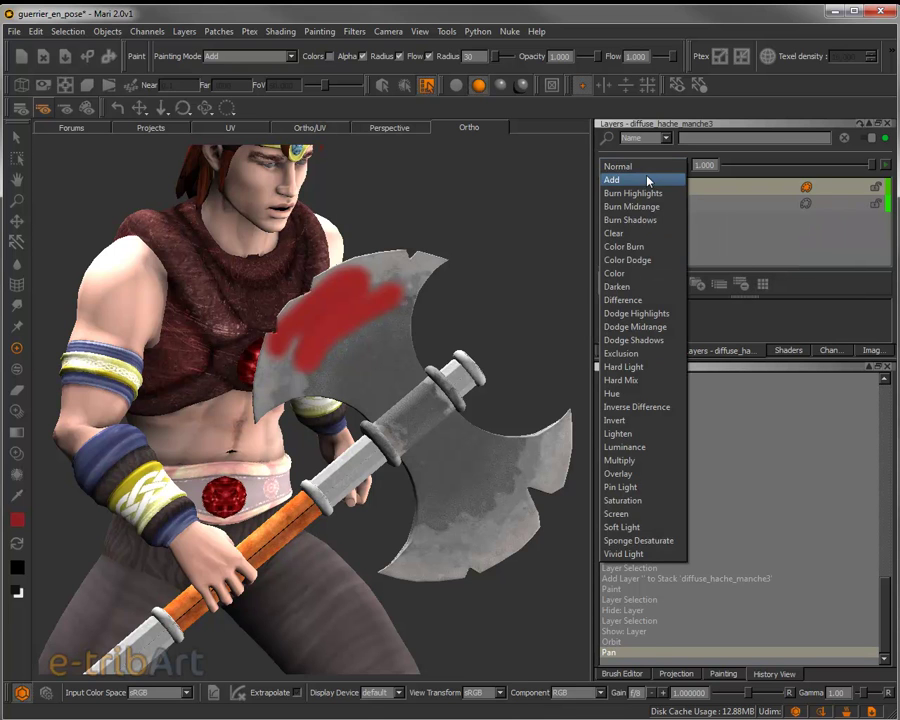
{"action": "left_click", "coordinate": [648, 180]}
{"action": "mouse_move", "coordinate": [321, 374]}
{"action": "left_mouse_down"}
{"action": "mouse_move", "coordinate": [378, 336]}
{"action": "mouse_move", "coordinate": [370, 354]}
{"action": "mouse_move", "coordinate": [409, 304]}
{"action": "mouse_move", "coordinate": [399, 306]}
{"action": "mouse_move", "coordinate": [428, 252]}
{"action": "mouse_move", "coordinate": [430, 266]}
{"action": "mouse_move", "coordinate": [362, 285]}
{"action": "left_mouse_up"}
Set the Paint tool's painting mode to Normal and extend the red paint across the upper blade
{"action": "left_click", "coordinate": [242, 58]}
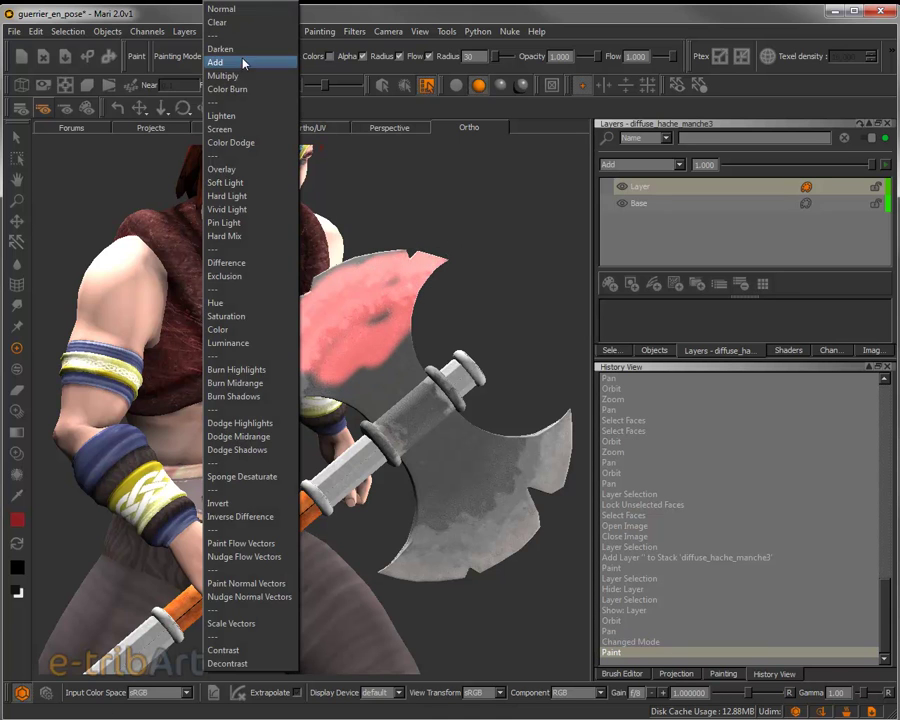
{"action": "left_click", "coordinate": [245, 62]}
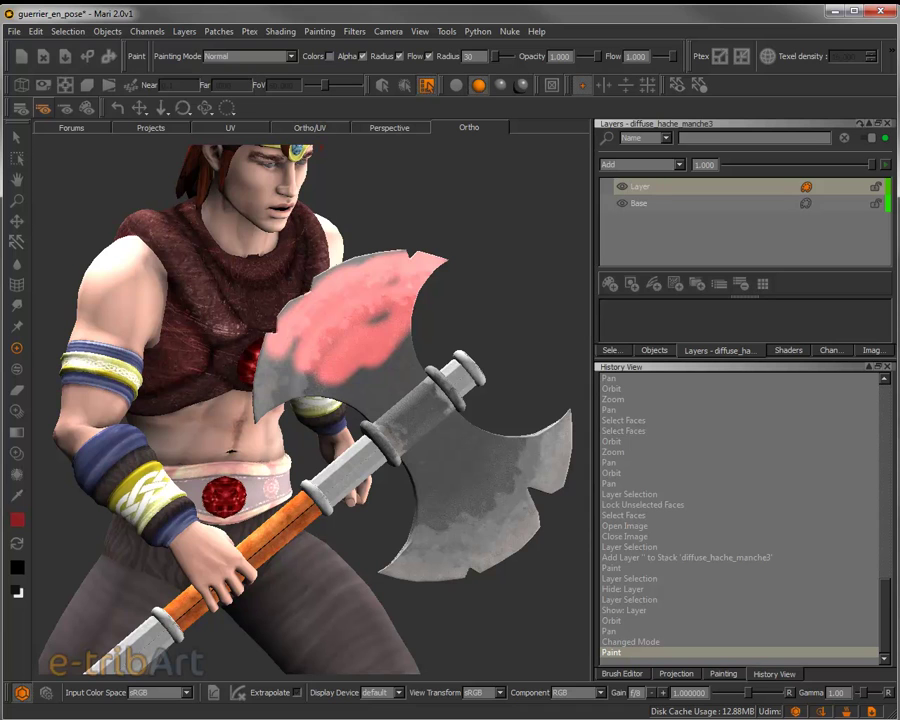
{"action": "mouse_move", "coordinate": [382, 322]}
{"action": "left_mouse_down"}
{"action": "mouse_move", "coordinate": [350, 310]}
{"action": "mouse_move", "coordinate": [300, 360]}
{"action": "mouse_move", "coordinate": [265, 419]}
{"action": "mouse_move", "coordinate": [300, 328]}
{"action": "mouse_move", "coordinate": [330, 290]}
{"action": "mouse_move", "coordinate": [380, 285]}
{"action": "mouse_move", "coordinate": [430, 333]}
{"action": "left_mouse_up"}
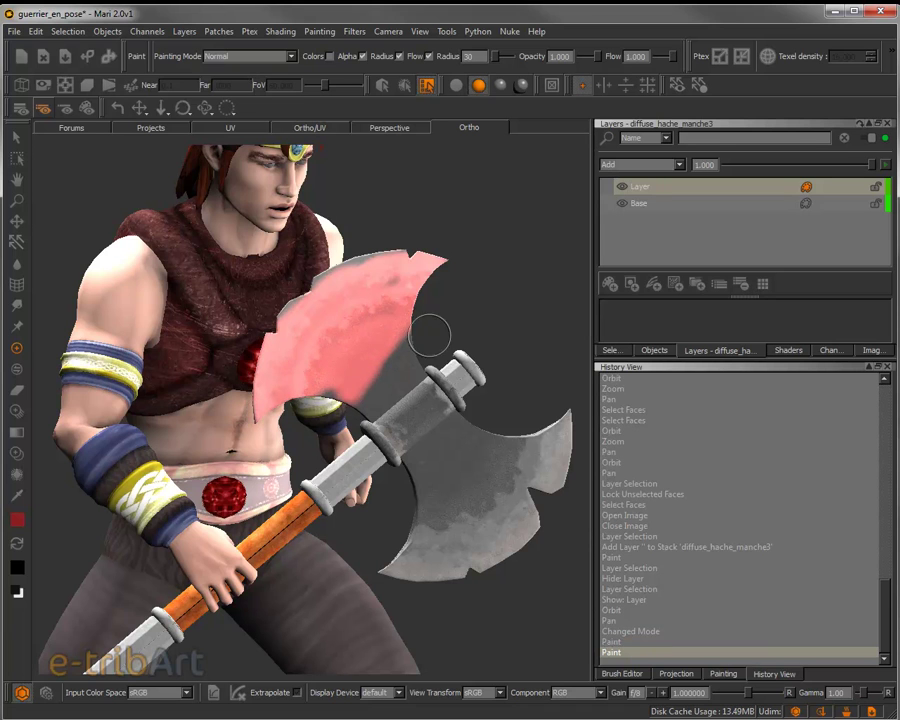
Change the new layer's blend mode to Multiply and paint more red over the upper blade
{"action": "left_click", "coordinate": [640, 165]}
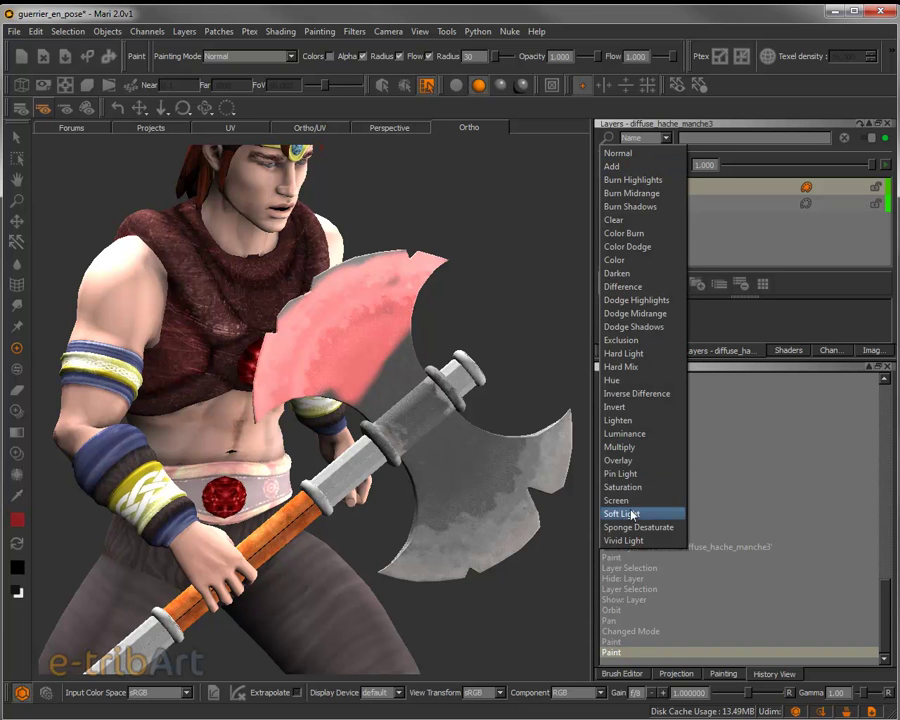
{"action": "left_click", "coordinate": [641, 456]}
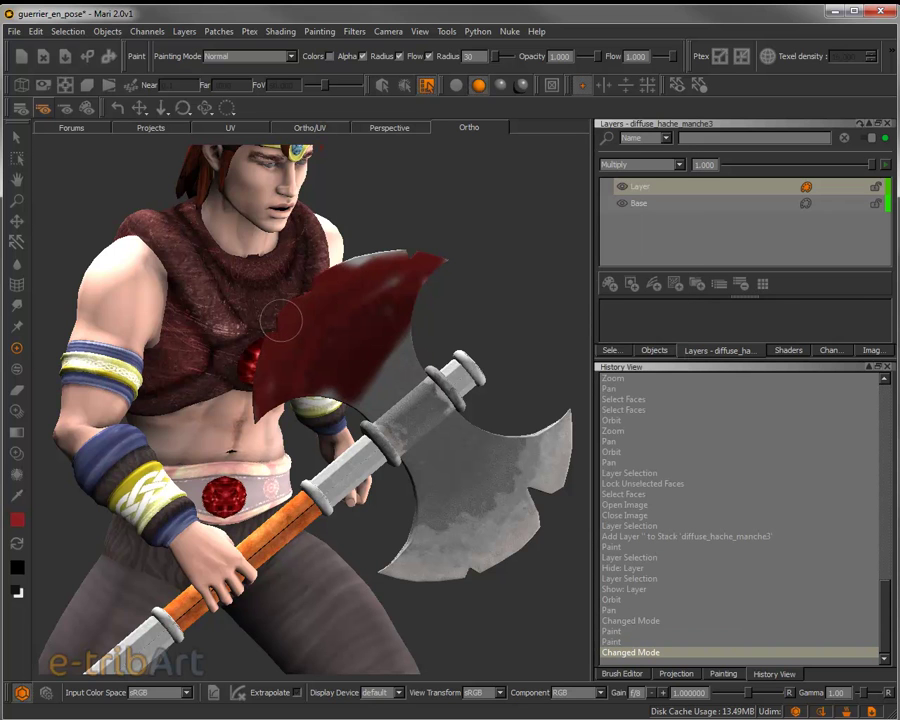
{"action": "left_click_drag", "start_coordinate": [396, 297], "coordinate": [348, 370]}
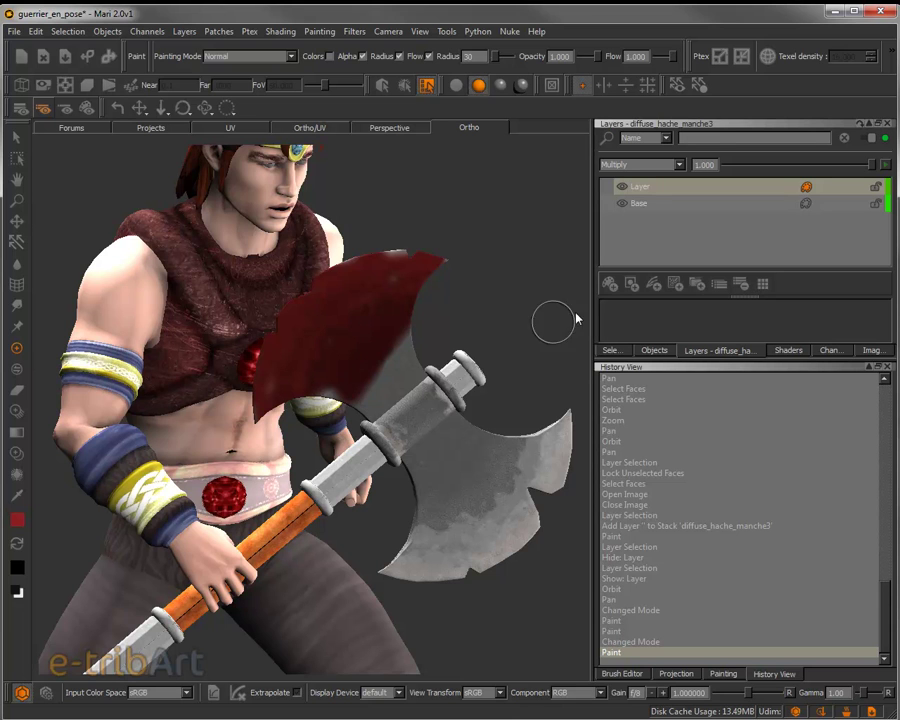
Erase all the red paint from the upper blade on the new layer with the Eraser
{"action": "left_click", "coordinate": [16, 390]}
{"action": "mouse_move", "coordinate": [374, 373]}
{"action": "left_mouse_down"}
{"action": "mouse_move", "coordinate": [321, 393]}
{"action": "mouse_move", "coordinate": [322, 382]}
{"action": "mouse_move", "coordinate": [395, 394]}
{"action": "mouse_move", "coordinate": [433, 337]}
{"action": "mouse_move", "coordinate": [408, 324]}
{"action": "mouse_move", "coordinate": [441, 283]}
{"action": "mouse_move", "coordinate": [444, 255]}
{"action": "mouse_move", "coordinate": [326, 283]}
{"action": "mouse_move", "coordinate": [259, 337]}
{"action": "mouse_move", "coordinate": [264, 395]}
{"action": "mouse_move", "coordinate": [249, 417]}
{"action": "mouse_move", "coordinate": [317, 404]}
{"action": "mouse_move", "coordinate": [287, 409]}
{"action": "mouse_move", "coordinate": [293, 340]}
{"action": "mouse_move", "coordinate": [323, 298]}
{"action": "mouse_move", "coordinate": [382, 275]}
{"action": "mouse_move", "coordinate": [424, 281]}
{"action": "mouse_move", "coordinate": [402, 313]}
{"action": "mouse_move", "coordinate": [369, 289]}
{"action": "mouse_move", "coordinate": [263, 360]}
{"action": "mouse_move", "coordinate": [268, 351]}
{"action": "mouse_move", "coordinate": [350, 275]}
{"action": "mouse_move", "coordinate": [382, 270]}
{"action": "mouse_move", "coordinate": [402, 303]}
{"action": "mouse_move", "coordinate": [407, 288]}
{"action": "mouse_move", "coordinate": [407, 307]}
{"action": "mouse_move", "coordinate": [340, 368]}
{"action": "mouse_move", "coordinate": [394, 353]}
{"action": "mouse_move", "coordinate": [397, 333]}
{"action": "mouse_move", "coordinate": [348, 340]}
{"action": "mouse_move", "coordinate": [361, 318]}
{"action": "mouse_move", "coordinate": [293, 362]}
{"action": "mouse_move", "coordinate": [282, 392]}
{"action": "mouse_move", "coordinate": [358, 325]}
{"action": "mouse_move", "coordinate": [330, 318]}
{"action": "mouse_move", "coordinate": [279, 410]}
{"action": "mouse_move", "coordinate": [333, 368]}
{"action": "mouse_move", "coordinate": [393, 274]}
{"action": "mouse_move", "coordinate": [432, 256]}
{"action": "mouse_move", "coordinate": [330, 278]}
{"action": "mouse_move", "coordinate": [263, 345]}
{"action": "mouse_move", "coordinate": [273, 444]}
{"action": "left_mouse_up"}
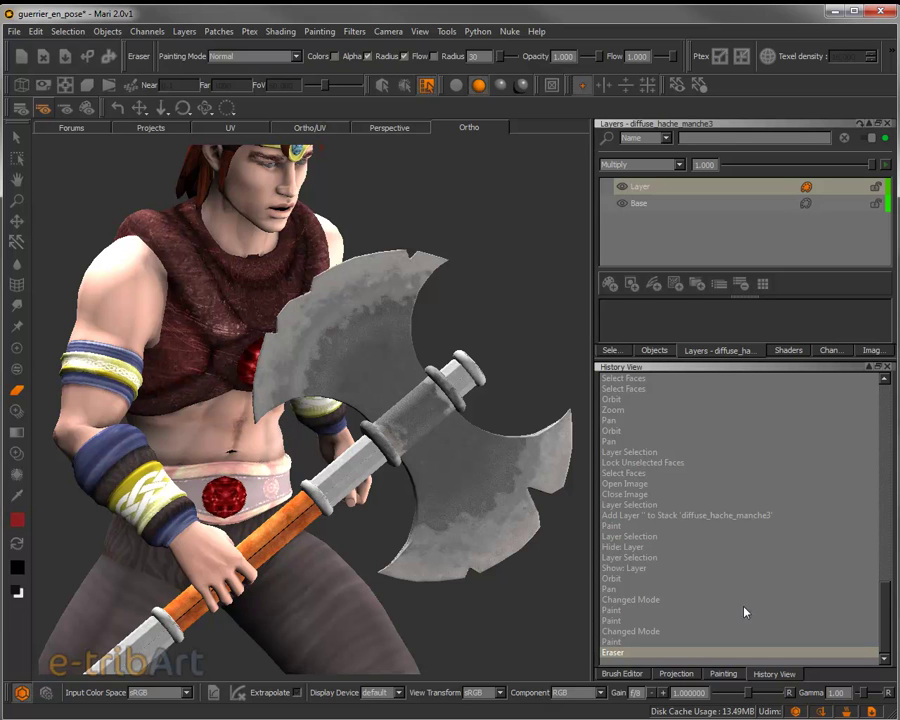
Set the Eraser brush's radius to 32 and its noise to 46.275 in the brush properties
{"action": "left_click", "coordinate": [622, 673]}
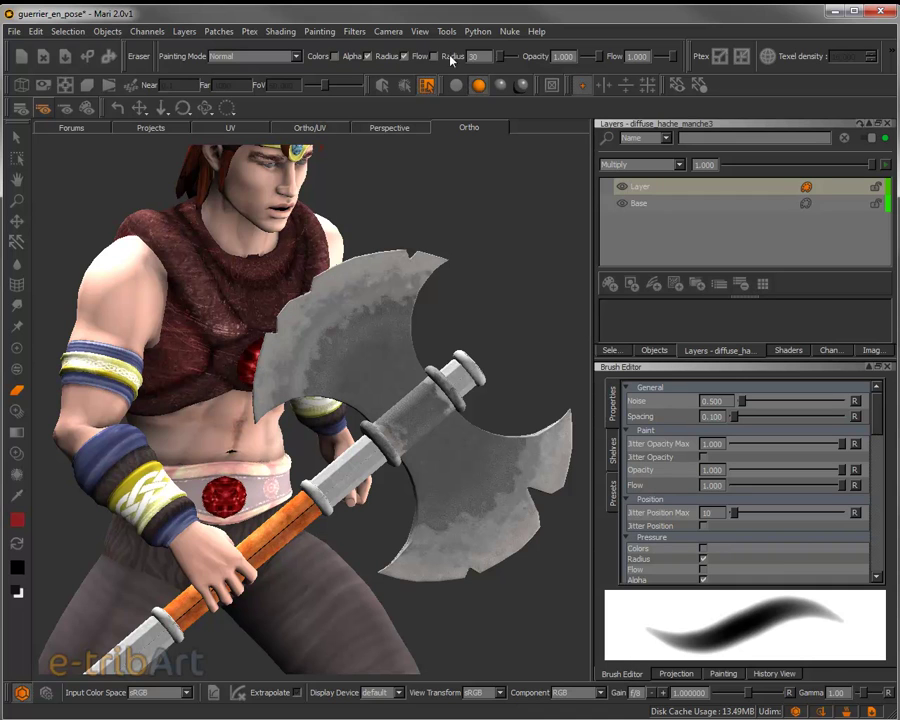
{"action": "right_click", "coordinate": [530, 112]}
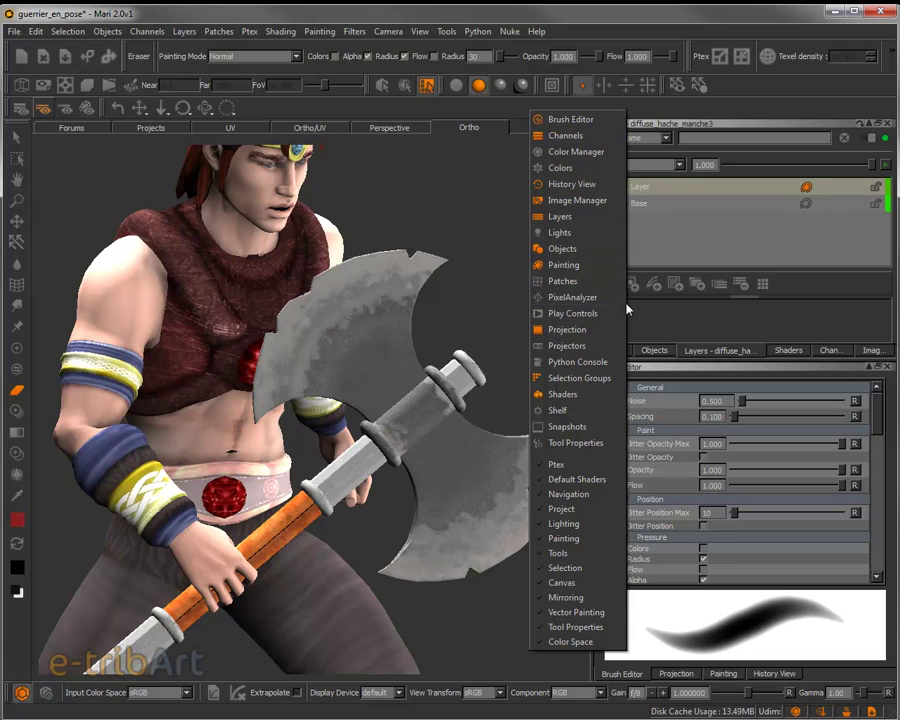
{"action": "left_click", "coordinate": [508, 126]}
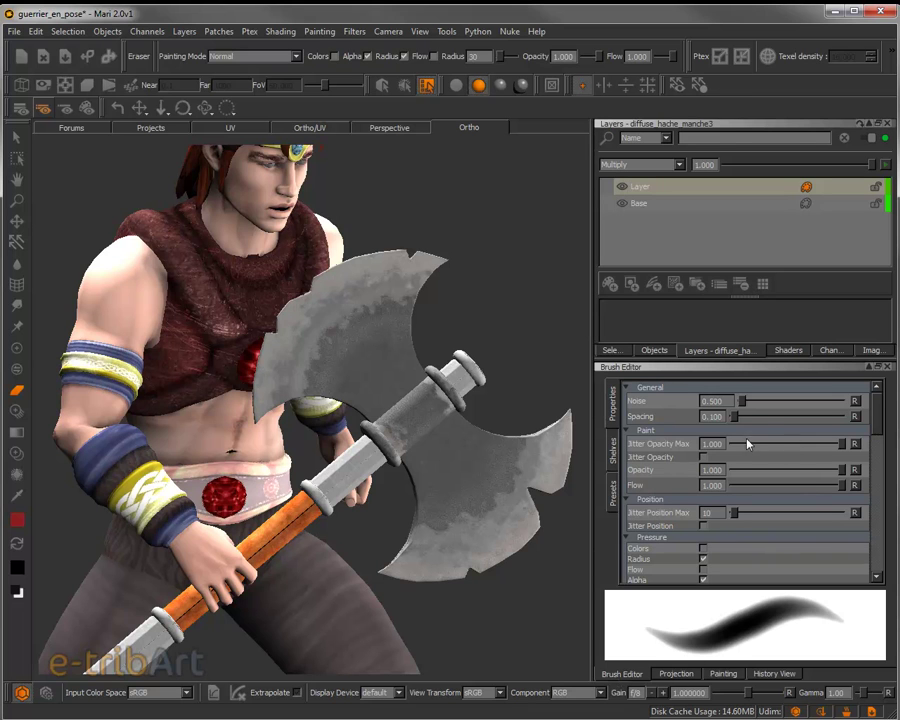
{"action": "left_click_drag", "start_coordinate": [878, 427], "coordinate": [878, 458]}
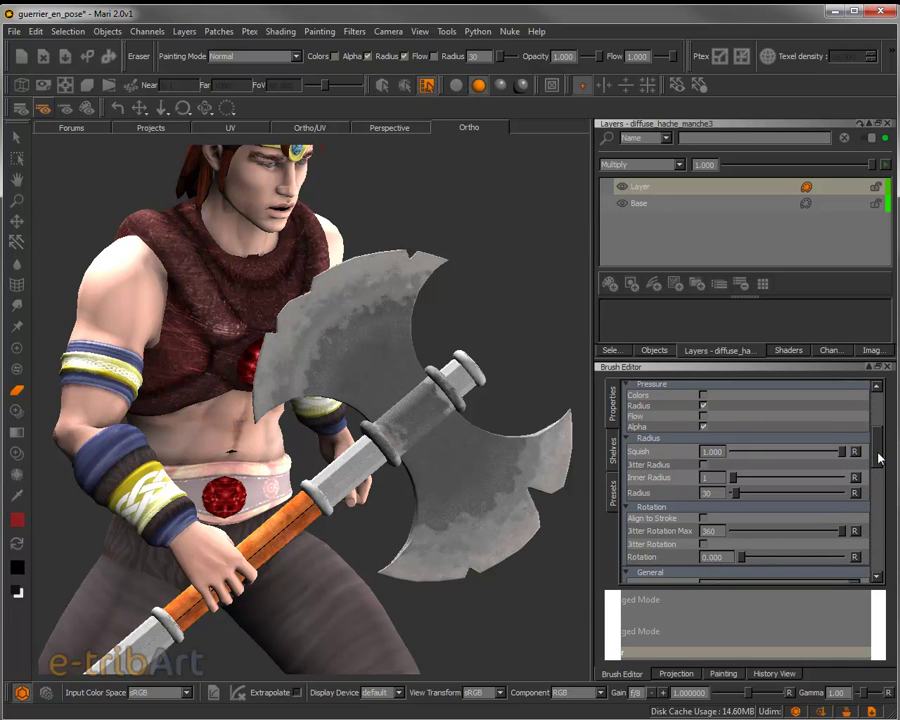
{"action": "left_click_drag", "start_coordinate": [878, 458], "coordinate": [878, 461]}
{"action": "left_click_drag", "start_coordinate": [746, 480], "coordinate": [740, 481]}
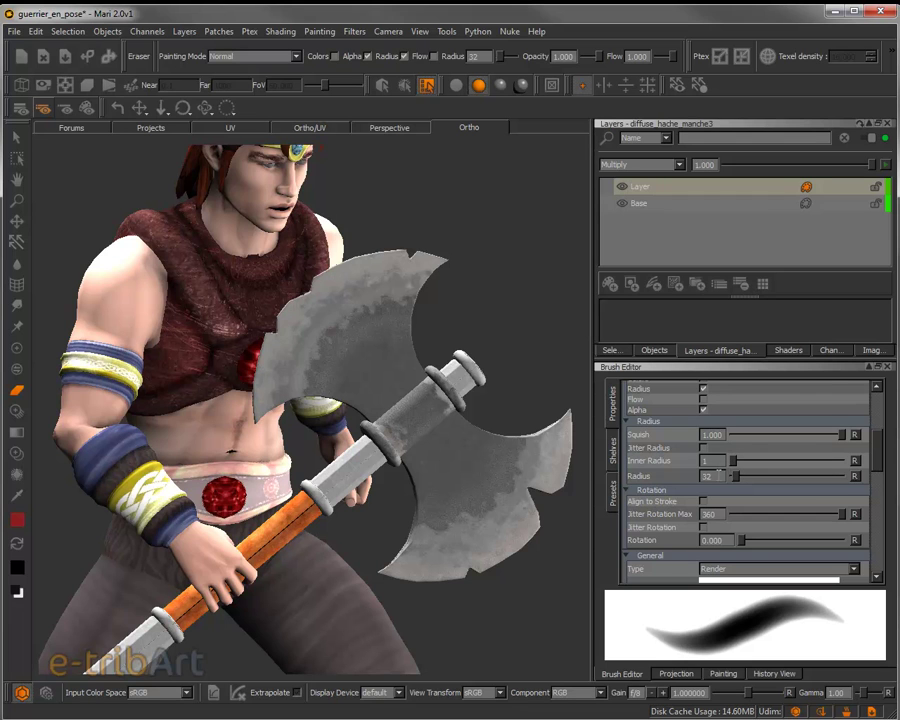
{"action": "left_click_drag", "start_coordinate": [882, 477], "coordinate": [882, 421]}
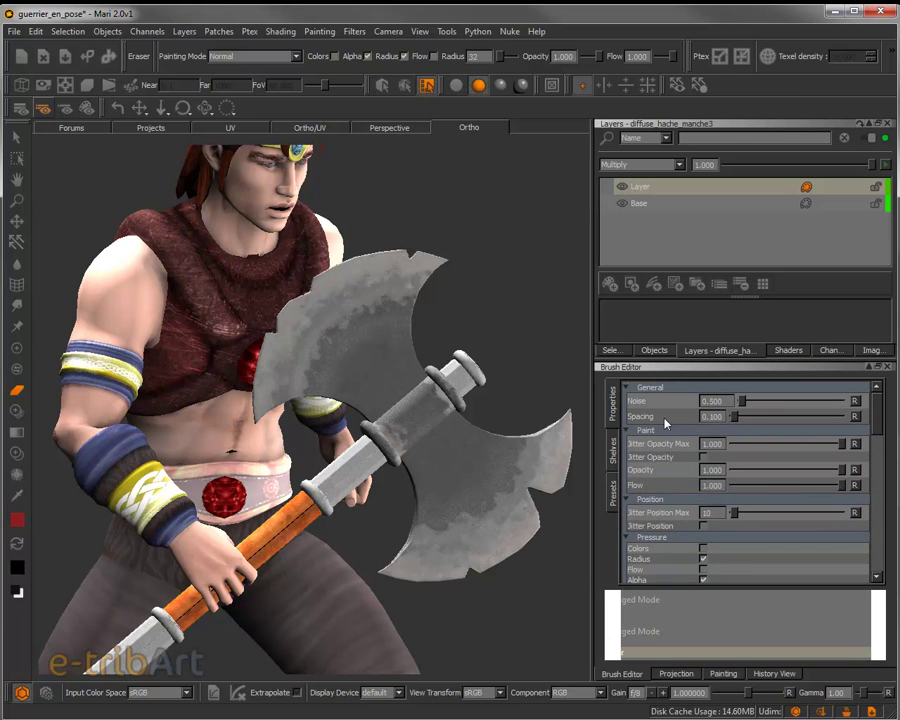
{"action": "mouse_move", "coordinate": [744, 402]}
{"action": "left_mouse_down"}
{"action": "mouse_move", "coordinate": [799, 411]}
{"action": "mouse_move", "coordinate": [790, 406]}
{"action": "left_mouse_up"}
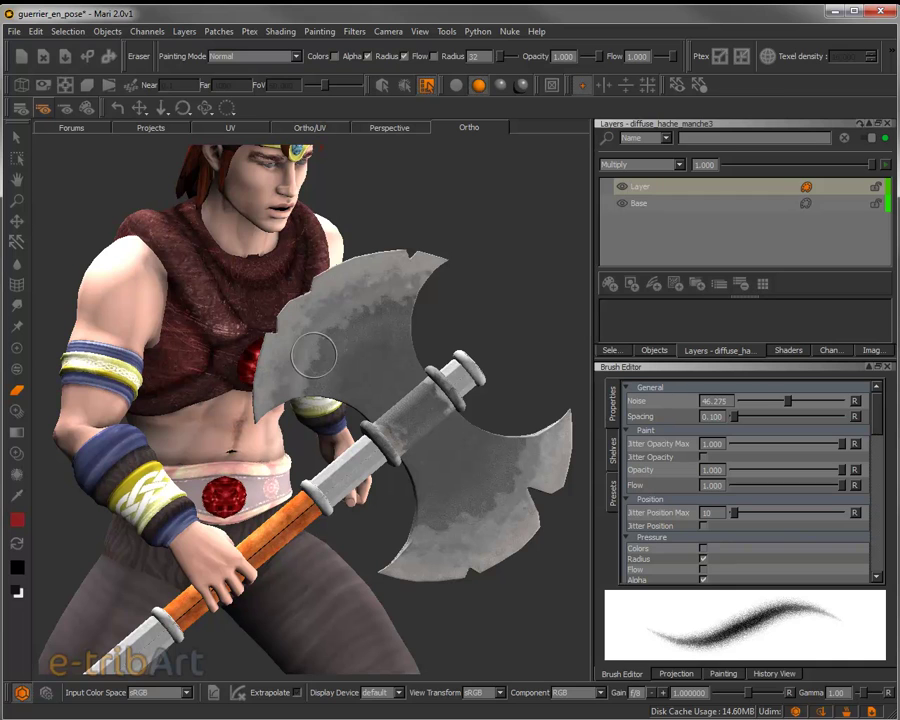
Switch to the Paint tool and set its brush noise to 6.275 and radius to 71
{"action": "left_click", "coordinate": [16, 347]}
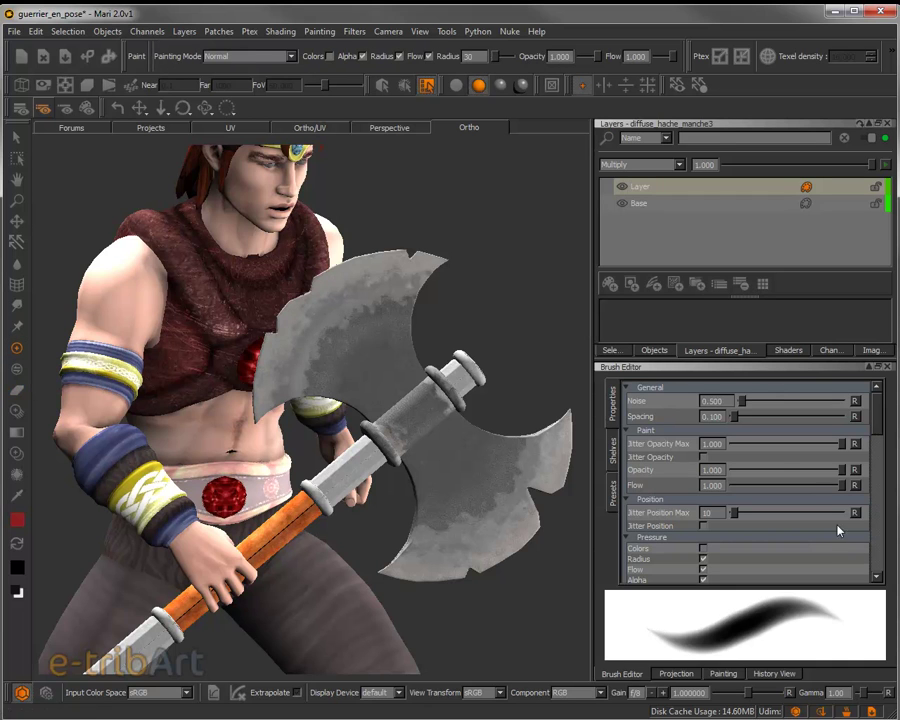
{"action": "left_click_drag", "start_coordinate": [749, 408], "coordinate": [775, 409]}
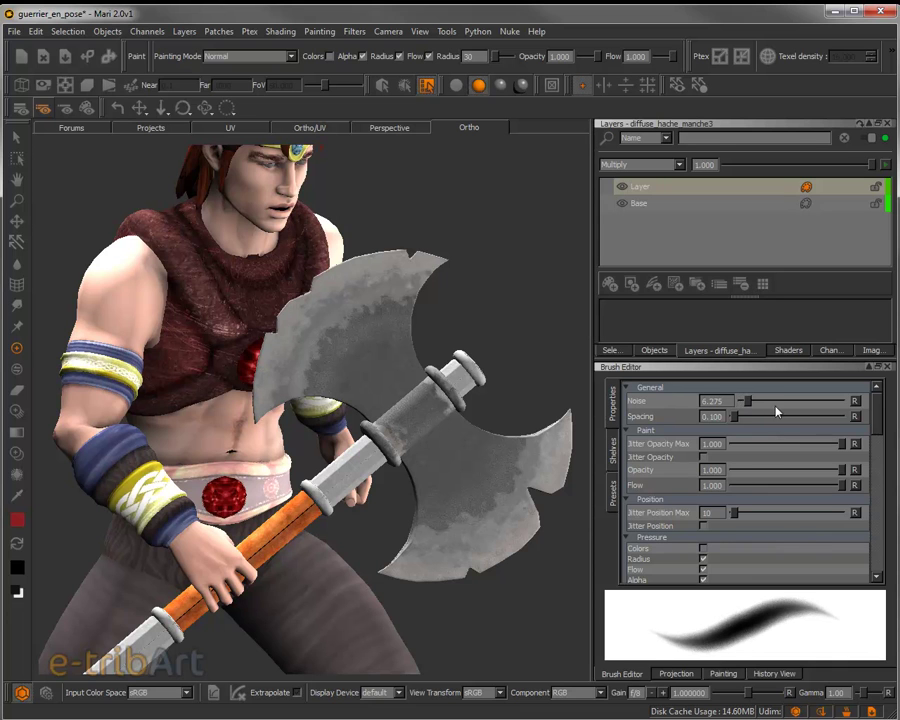
{"action": "left_click_drag", "start_coordinate": [875, 426], "coordinate": [876, 451]}
{"action": "scroll", "coordinate": [723, 521], "scroll_direction": "down", "scroll_amount": 1}
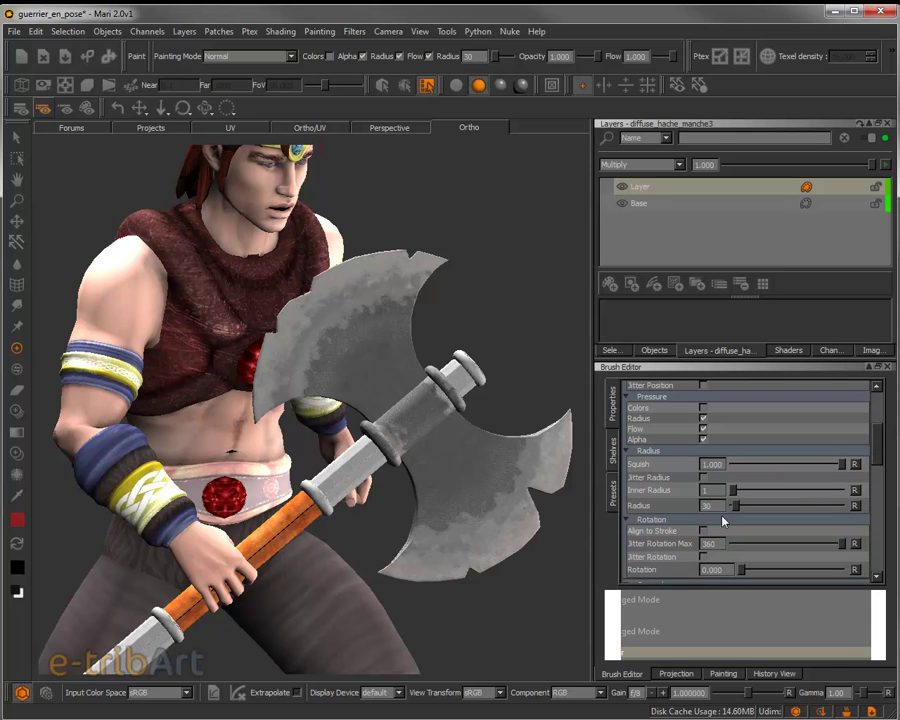
{"action": "left_click_drag", "start_coordinate": [731, 508], "coordinate": [738, 506]}
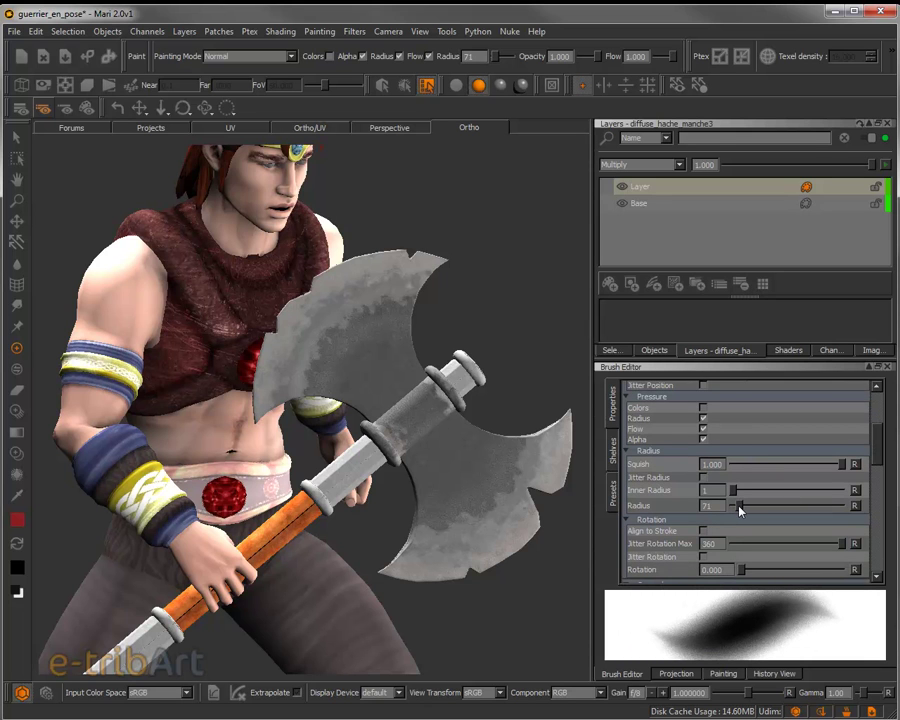
Paint a red test stroke over the upper blade, revert the history to the last Eraser entry, and return to the brush settings
{"action": "mouse_move", "coordinate": [328, 327]}
{"action": "left_mouse_down"}
{"action": "mouse_move", "coordinate": [369, 297]}
{"action": "mouse_move", "coordinate": [383, 329]}
{"action": "mouse_move", "coordinate": [370, 346]}
{"action": "mouse_move", "coordinate": [336, 336]}
{"action": "mouse_move", "coordinate": [351, 318]}
{"action": "mouse_move", "coordinate": [331, 306]}
{"action": "mouse_move", "coordinate": [275, 355]}
{"action": "mouse_move", "coordinate": [315, 355]}
{"action": "mouse_move", "coordinate": [279, 370]}
{"action": "mouse_move", "coordinate": [318, 354]}
{"action": "mouse_move", "coordinate": [394, 270]}
{"action": "mouse_move", "coordinate": [351, 289]}
{"action": "mouse_move", "coordinate": [389, 322]}
{"action": "mouse_move", "coordinate": [345, 367]}
{"action": "mouse_move", "coordinate": [383, 387]}
{"action": "mouse_move", "coordinate": [347, 292]}
{"action": "mouse_move", "coordinate": [315, 300]}
{"action": "left_mouse_up"}
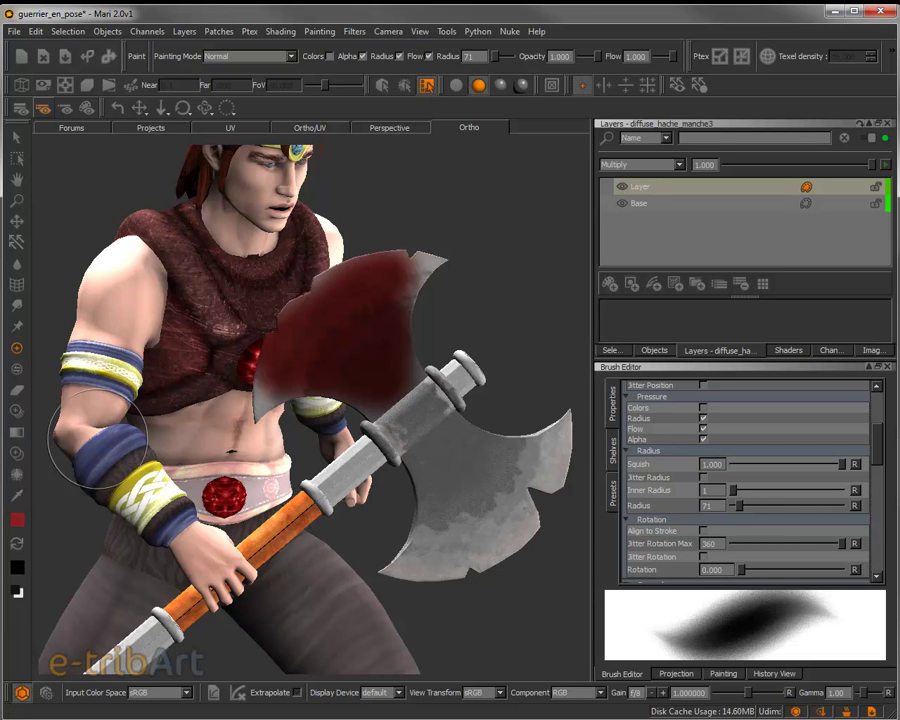
{"action": "left_click", "coordinate": [775, 677]}
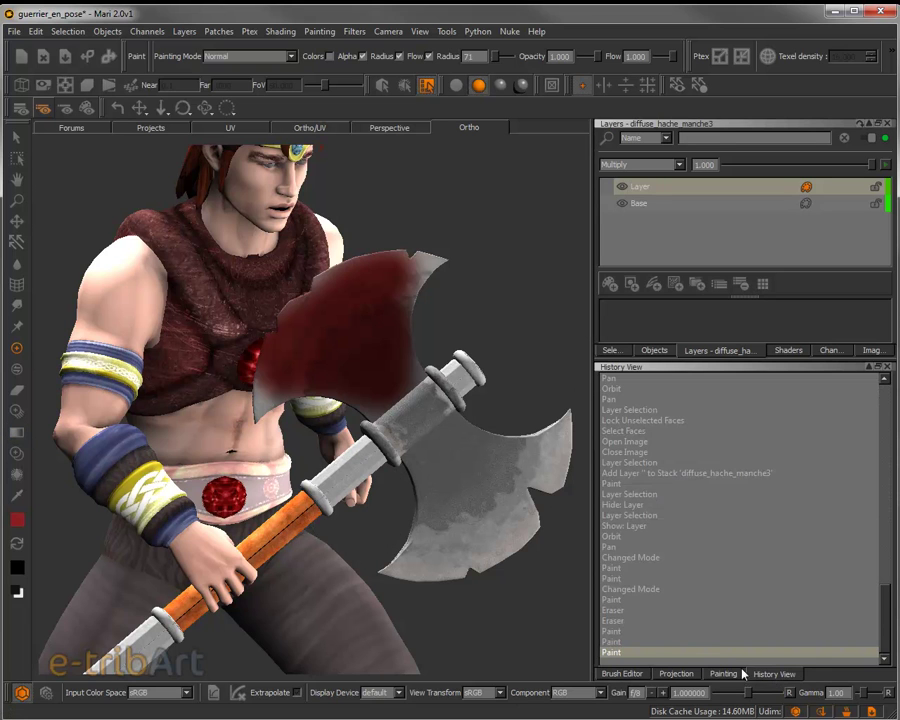
{"action": "left_click", "coordinate": [613, 621]}
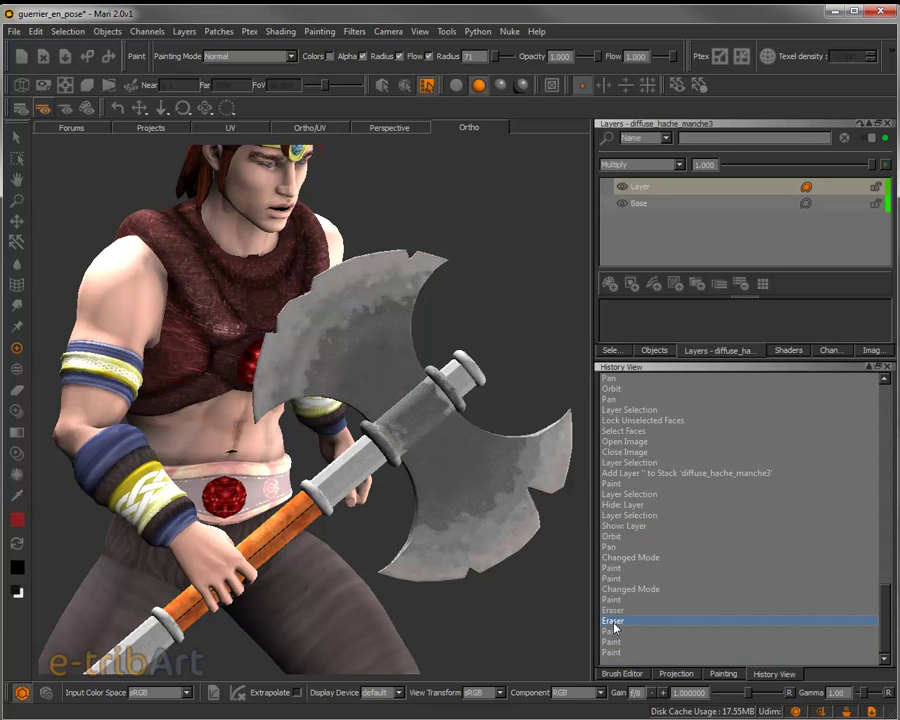
{"action": "left_click", "coordinate": [640, 675]}
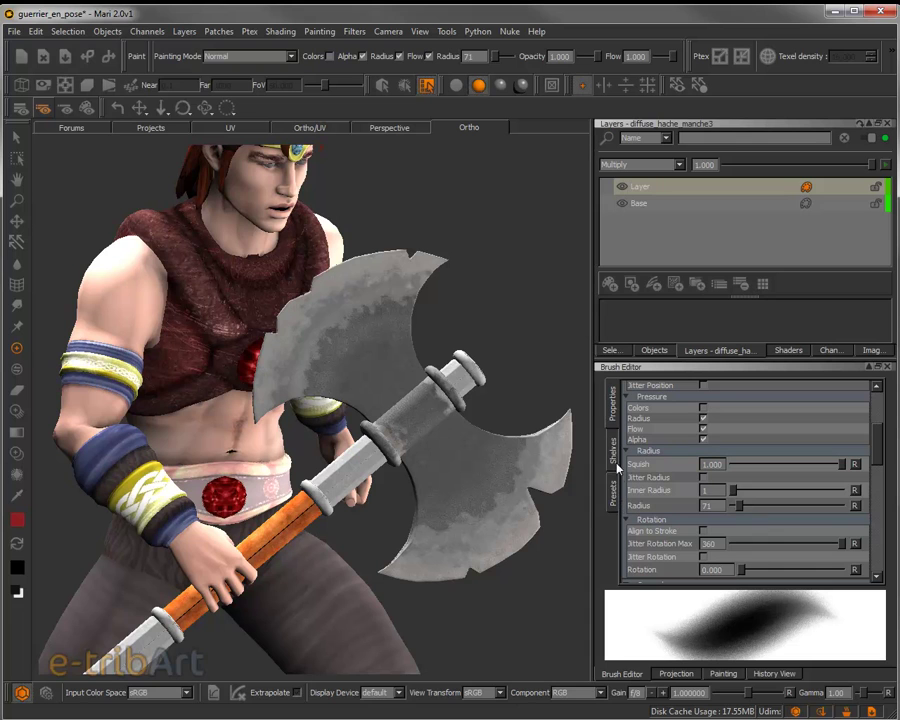
Choose the sloppyLine preset from the Organic Brushes and paint a red test patch on the axe's upper blade
{"action": "left_click", "coordinate": [613, 494]}
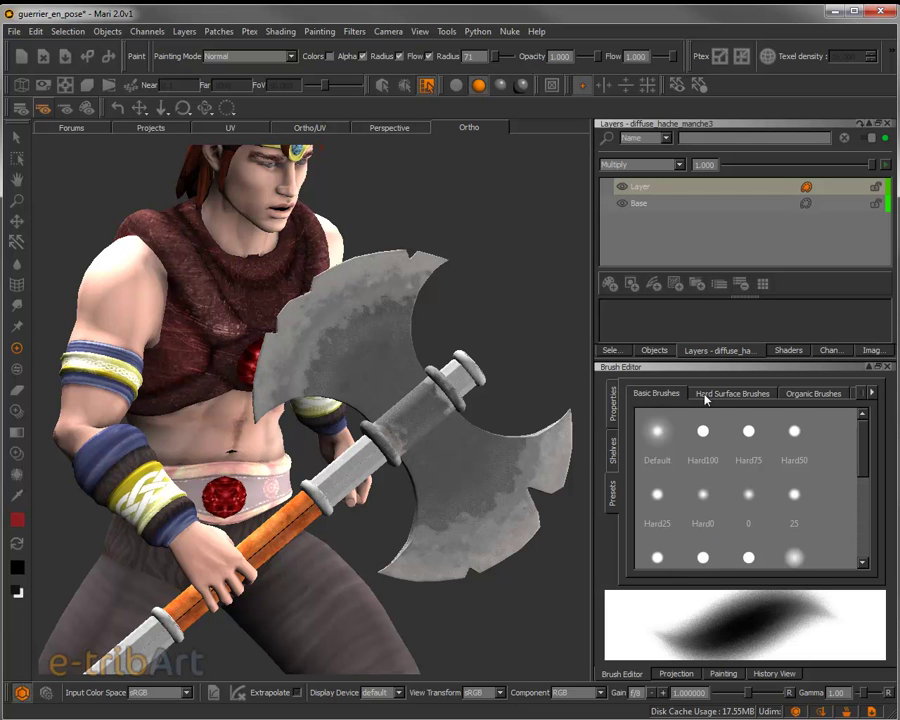
{"action": "left_click", "coordinate": [806, 395]}
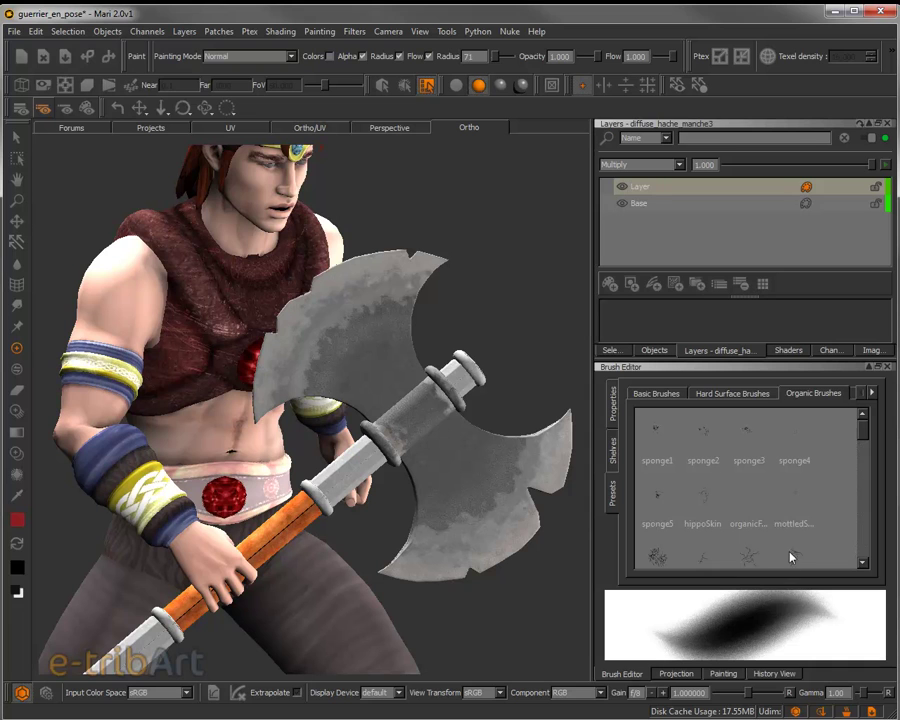
{"action": "left_click_drag", "start_coordinate": [862, 424], "coordinate": [864, 462]}
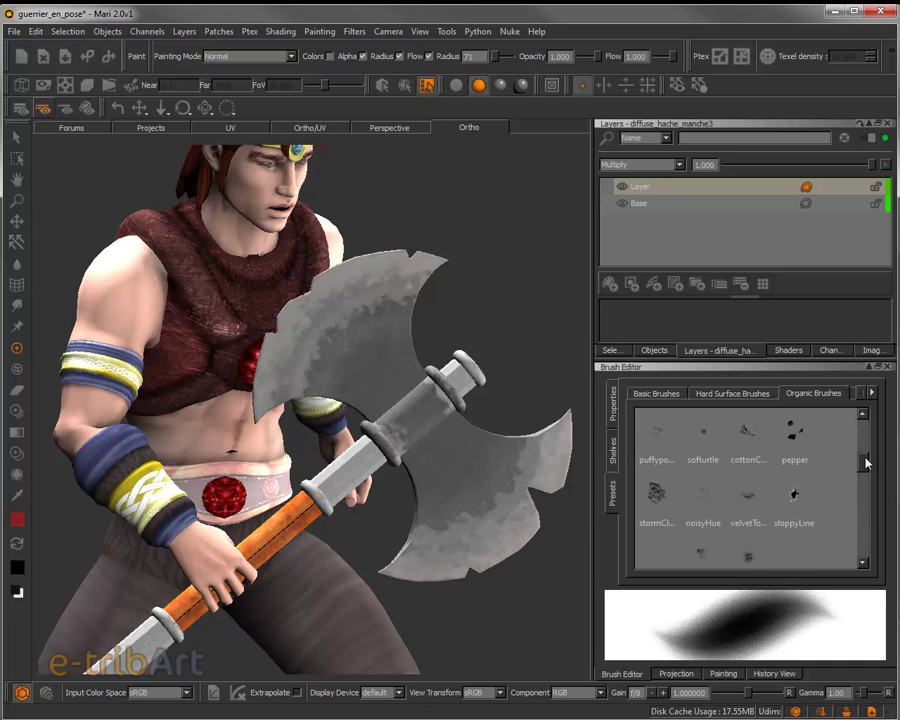
{"action": "left_click", "coordinate": [805, 498]}
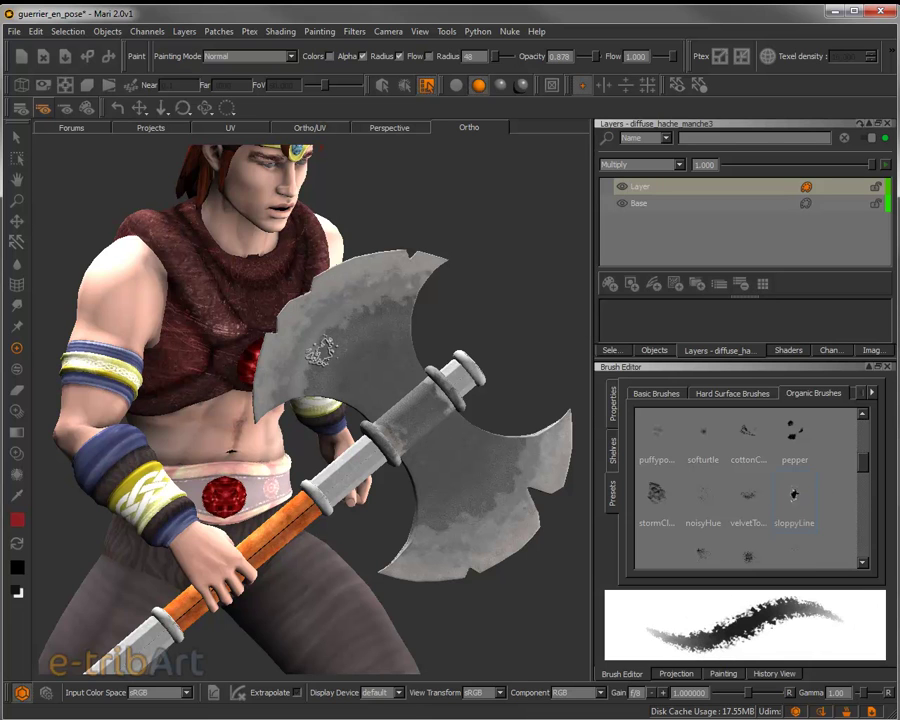
{"action": "mouse_move", "coordinate": [290, 372]}
{"action": "left_mouse_down"}
{"action": "mouse_move", "coordinate": [302, 300]}
{"action": "mouse_move", "coordinate": [338, 266]}
{"action": "mouse_move", "coordinate": [372, 266]}
{"action": "mouse_move", "coordinate": [360, 282]}
{"action": "mouse_move", "coordinate": [350, 278]}
{"action": "left_mouse_up"}
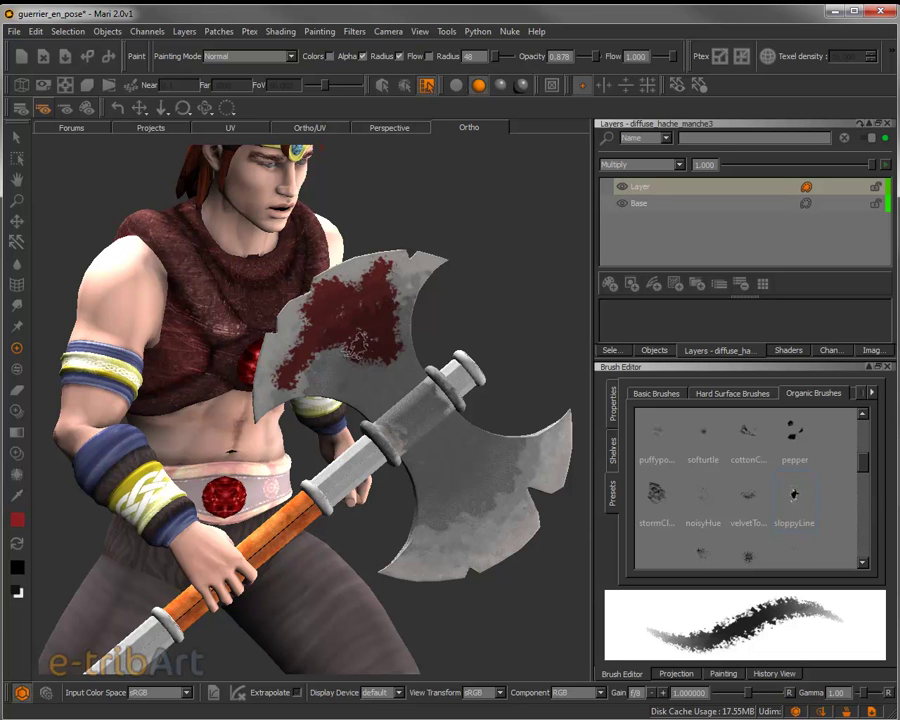
Set the sloppyLine brush's radius to 71 and noise to 34.902, and extend the red paint toward the upper blade's lower tip
{"action": "left_click", "coordinate": [657, 393]}
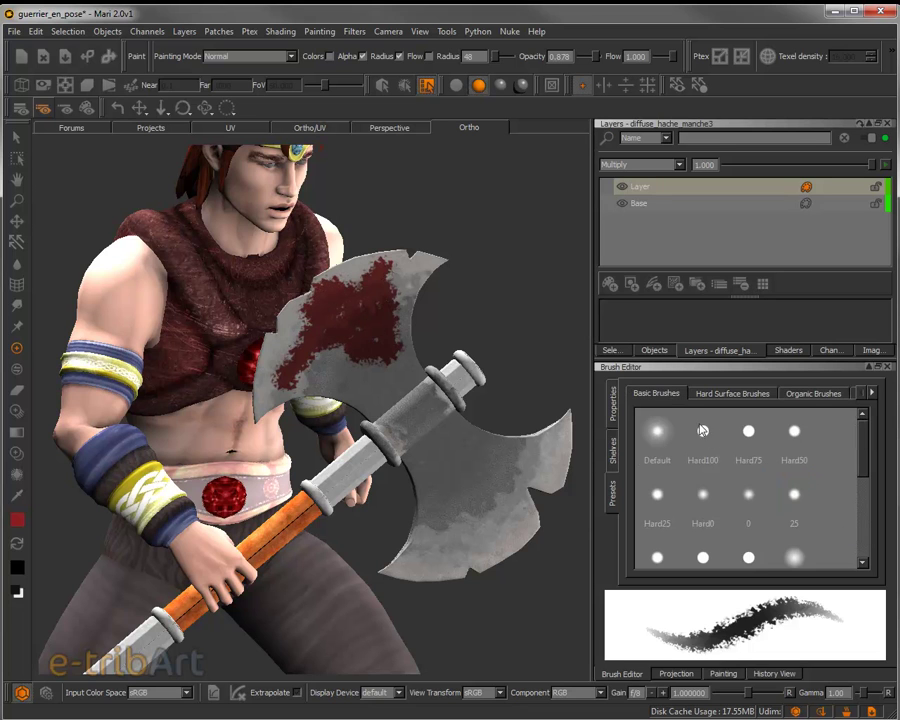
{"action": "left_click", "coordinate": [812, 394]}
{"action": "left_click", "coordinate": [794, 494]}
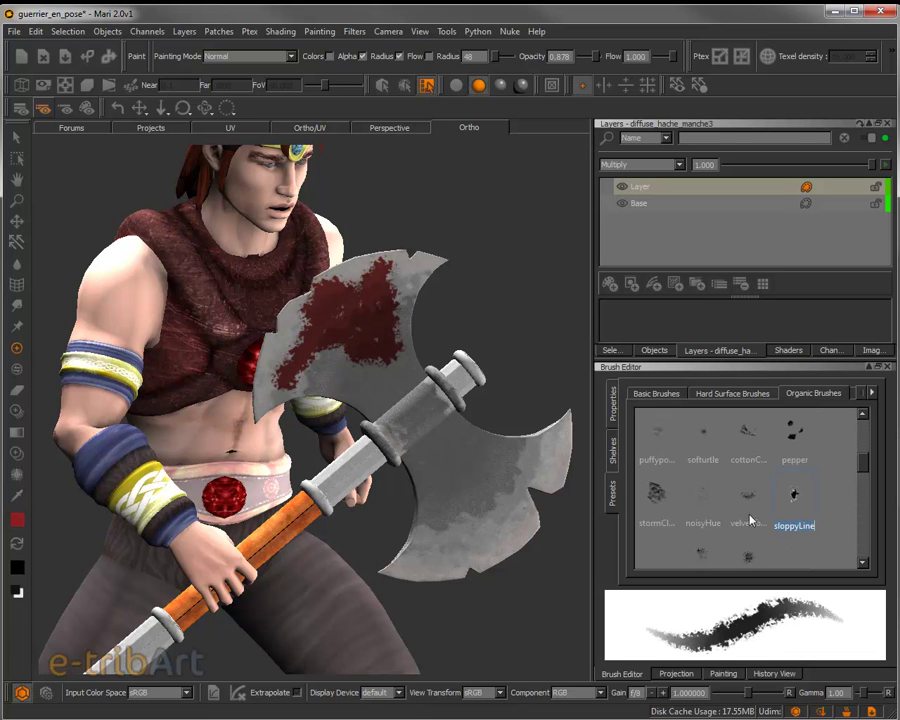
{"action": "left_click", "coordinate": [614, 405]}
{"action": "left_click_drag", "start_coordinate": [740, 512], "coordinate": [739, 506]}
{"action": "scroll", "coordinate": [877, 435], "scroll_direction": "up", "scroll_amount": 3}
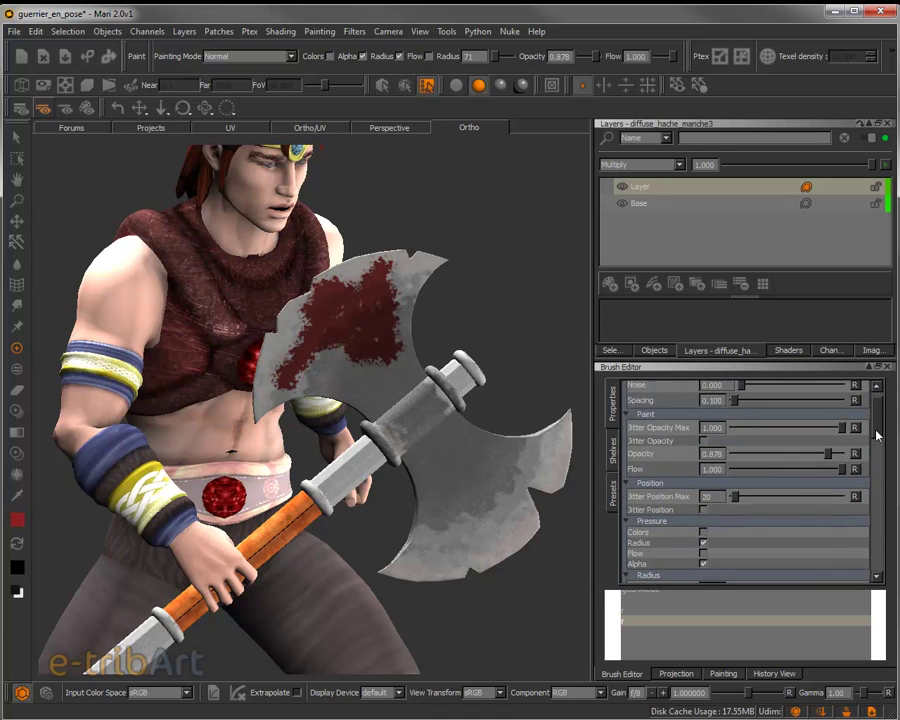
{"action": "scroll", "coordinate": [806, 434], "scroll_direction": "up", "scroll_amount": 1}
{"action": "mouse_move", "coordinate": [743, 405]}
{"action": "left_mouse_down"}
{"action": "mouse_move", "coordinate": [729, 400]}
{"action": "mouse_move", "coordinate": [766, 408]}
{"action": "mouse_move", "coordinate": [777, 401]}
{"action": "left_mouse_up"}
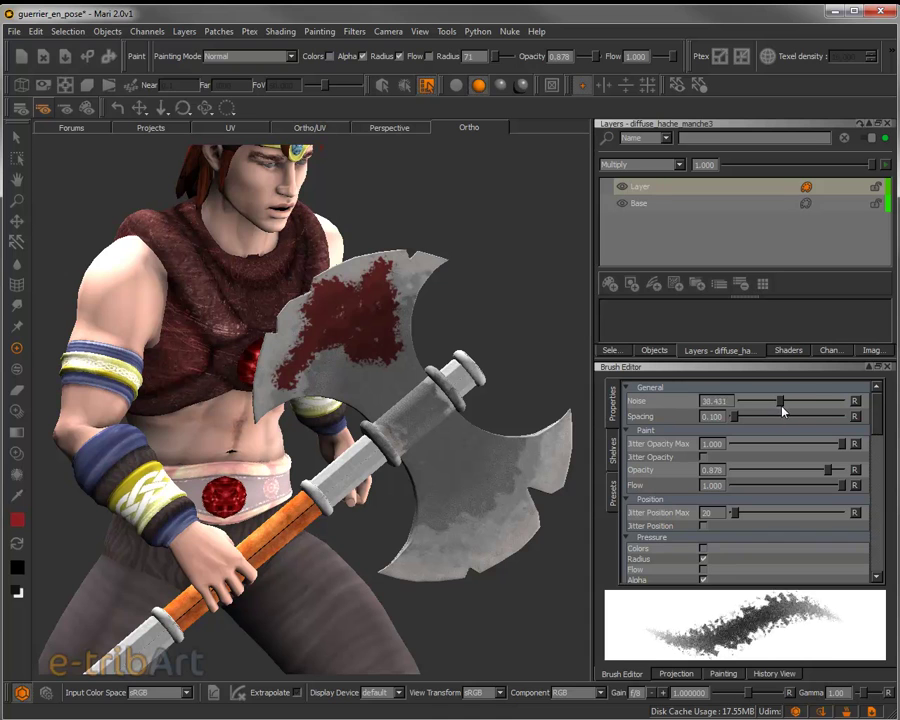
{"action": "mouse_move", "coordinate": [342, 388]}
{"action": "left_mouse_down"}
{"action": "mouse_move", "coordinate": [350, 337]}
{"action": "mouse_move", "coordinate": [325, 367]}
{"action": "mouse_move", "coordinate": [330, 317]}
{"action": "mouse_move", "coordinate": [275, 360]}
{"action": "left_mouse_up"}
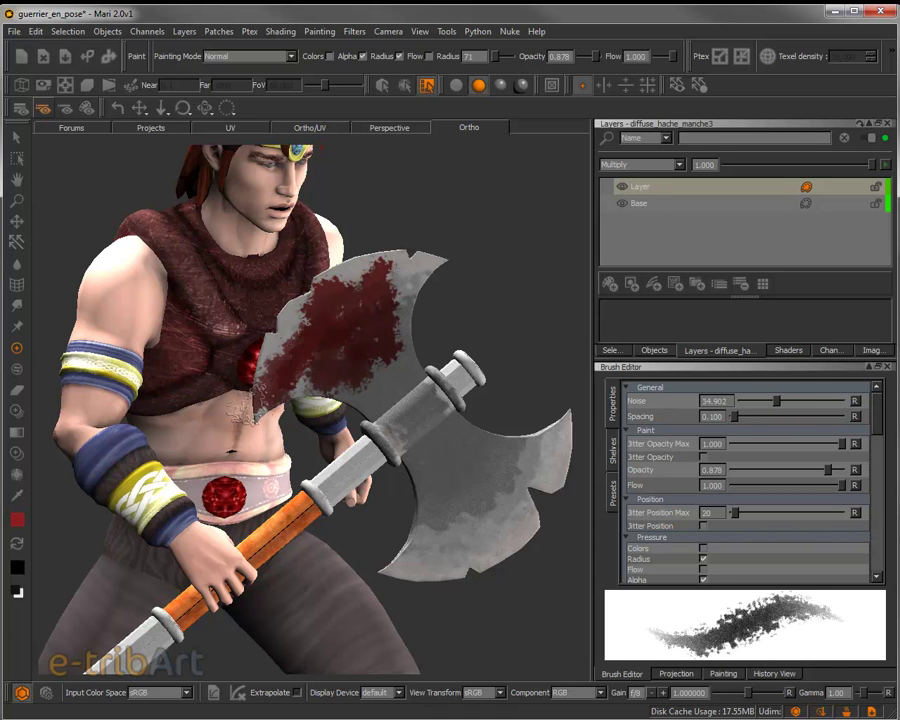
Step back through the history of paint and mode changes to the Layer Selection entry directly after Hide: Layer
{"action": "left_click", "coordinate": [786, 674]}
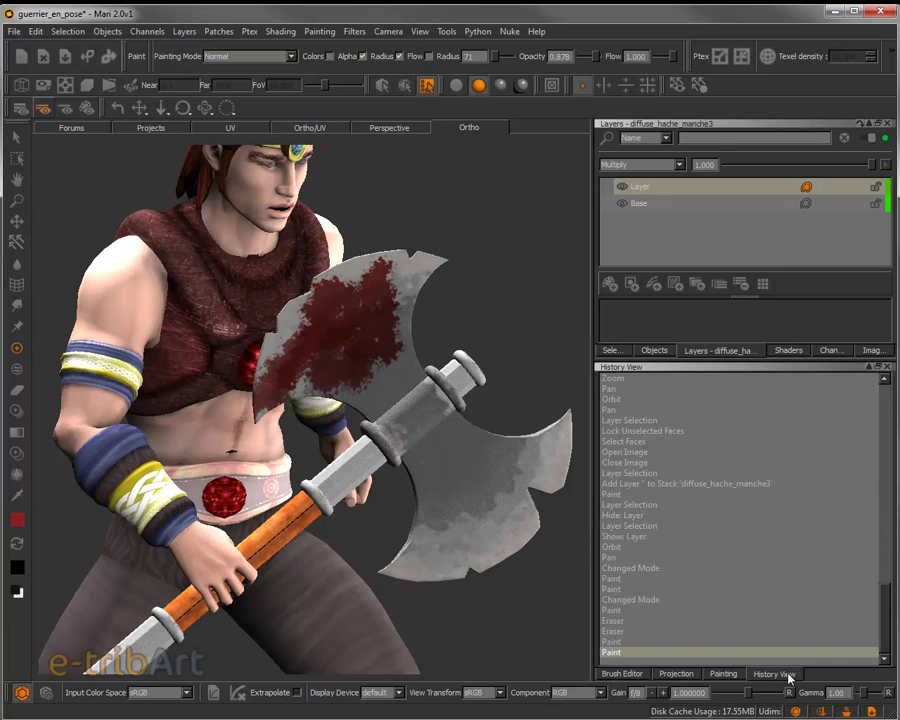
{"action": "left_click", "coordinate": [618, 611]}
{"action": "left_click", "coordinate": [621, 600]}
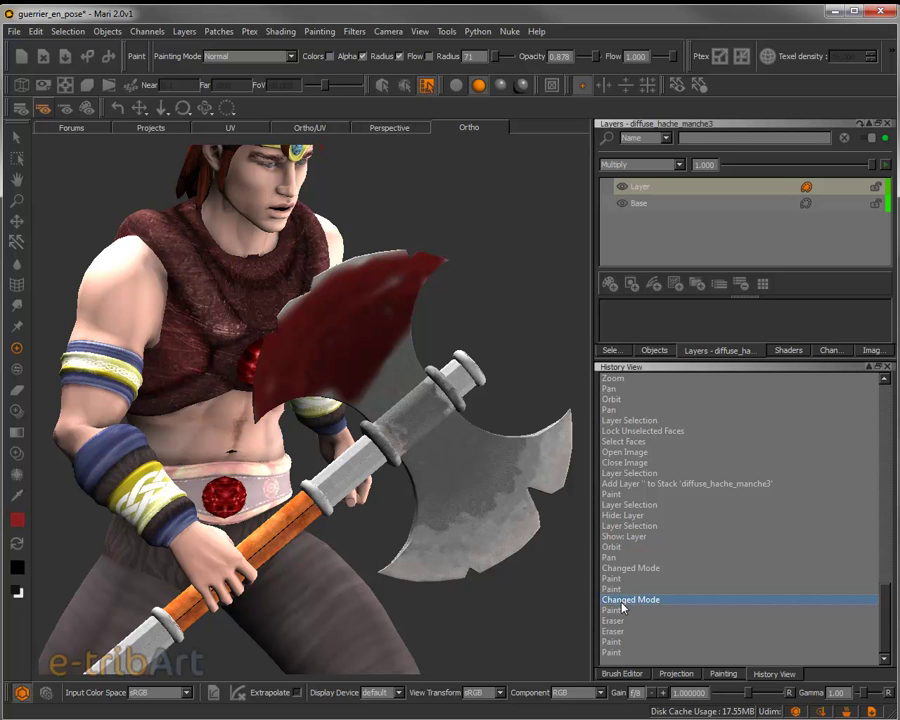
{"action": "left_click", "coordinate": [614, 558]}
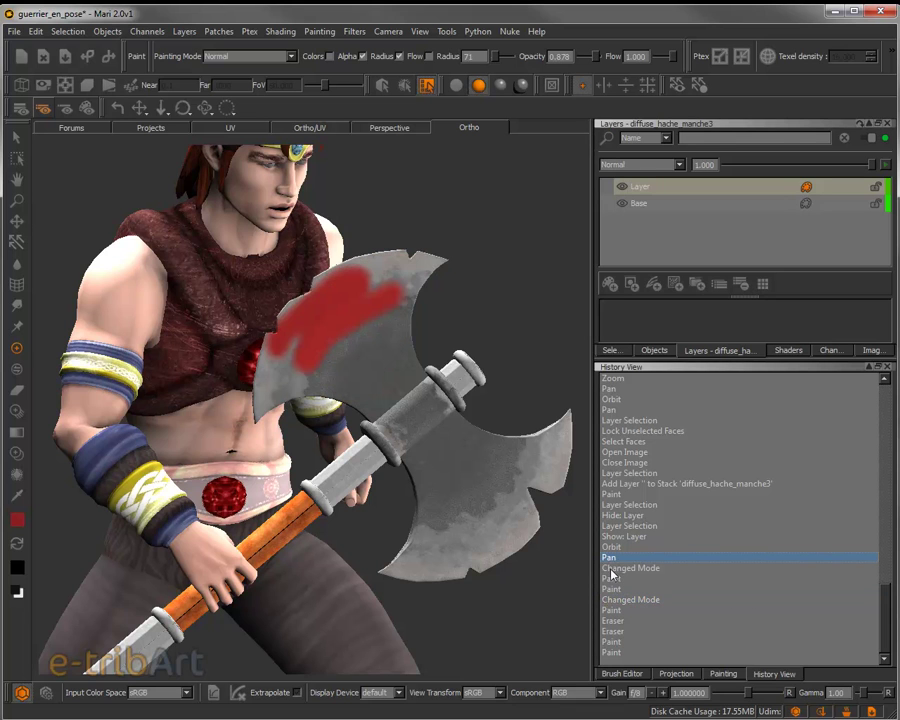
{"action": "left_click", "coordinate": [612, 568]}
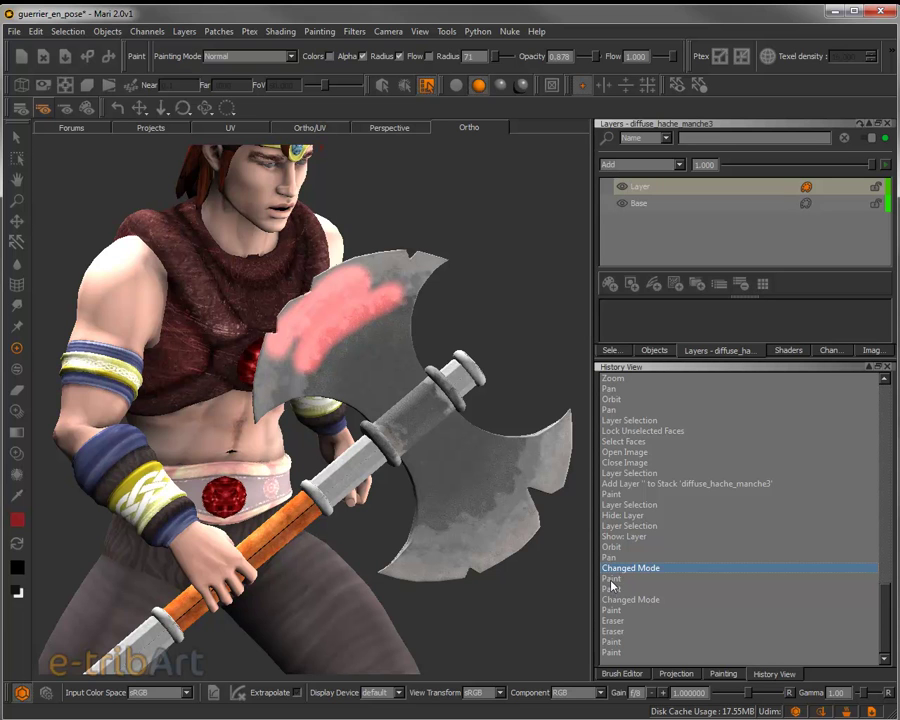
{"action": "left_click", "coordinate": [614, 547]}
{"action": "left_click", "coordinate": [614, 536]}
{"action": "left_click", "coordinate": [617, 525]}
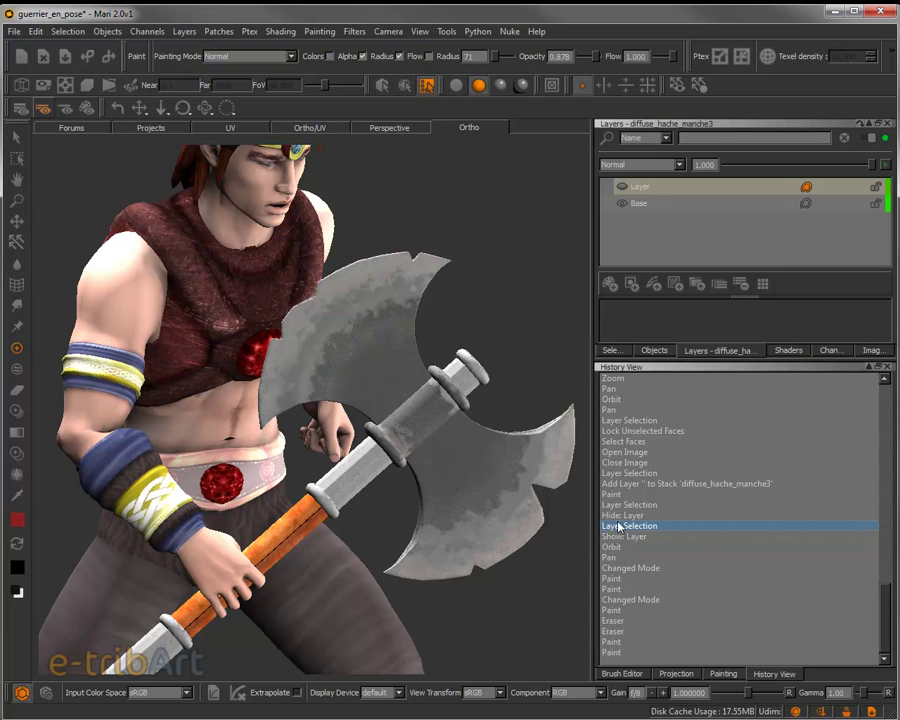
Browse the brush presets, including the Brad's New Brushes collection
{"action": "left_click", "coordinate": [622, 673]}
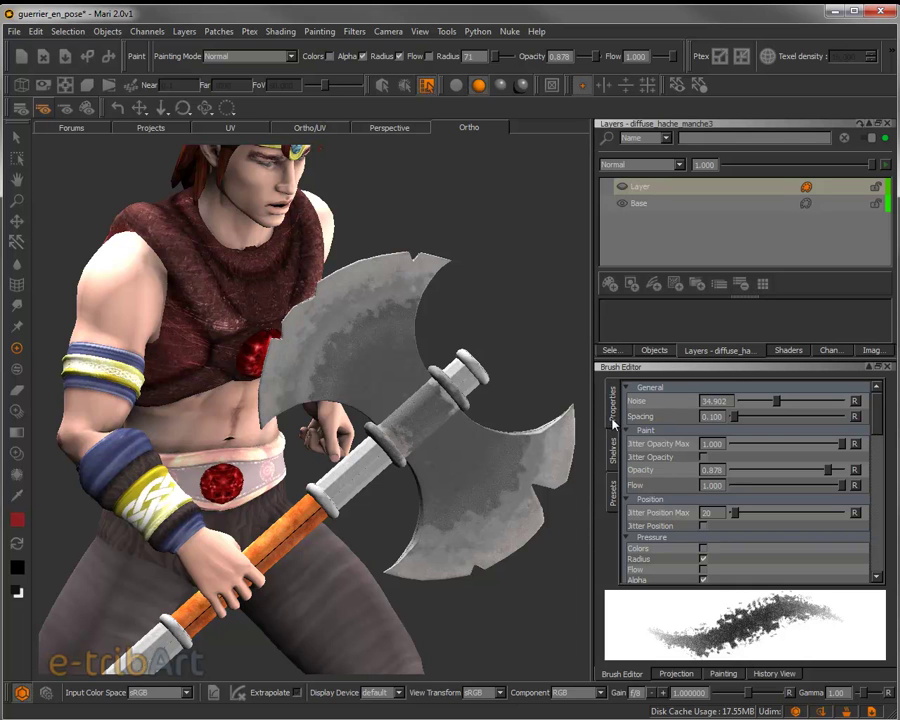
{"action": "left_click", "coordinate": [614, 495]}
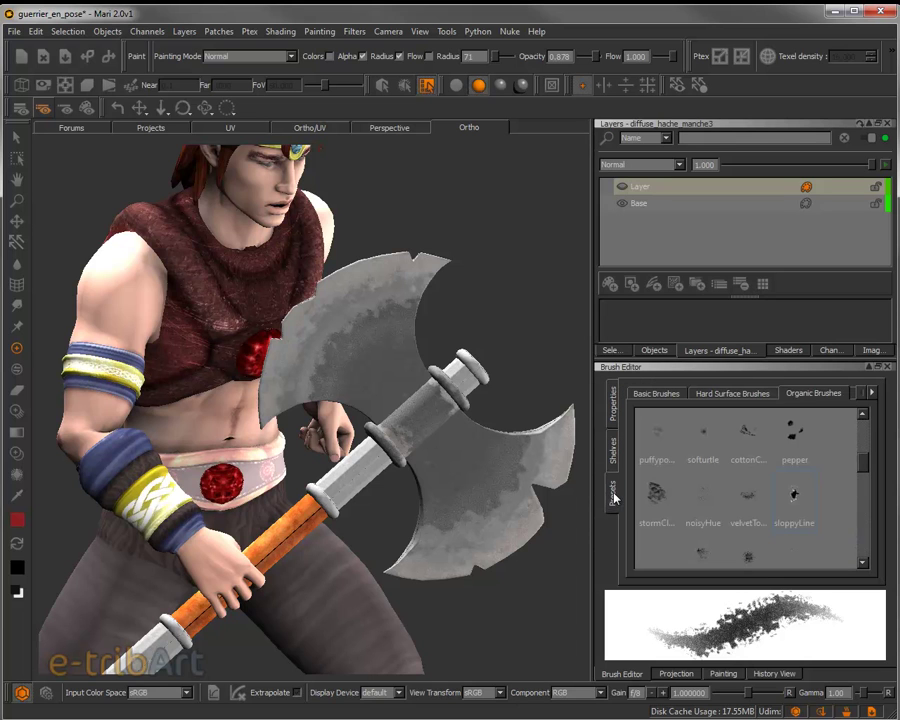
{"action": "left_click", "coordinate": [871, 394]}
{"action": "left_click", "coordinate": [834, 393]}
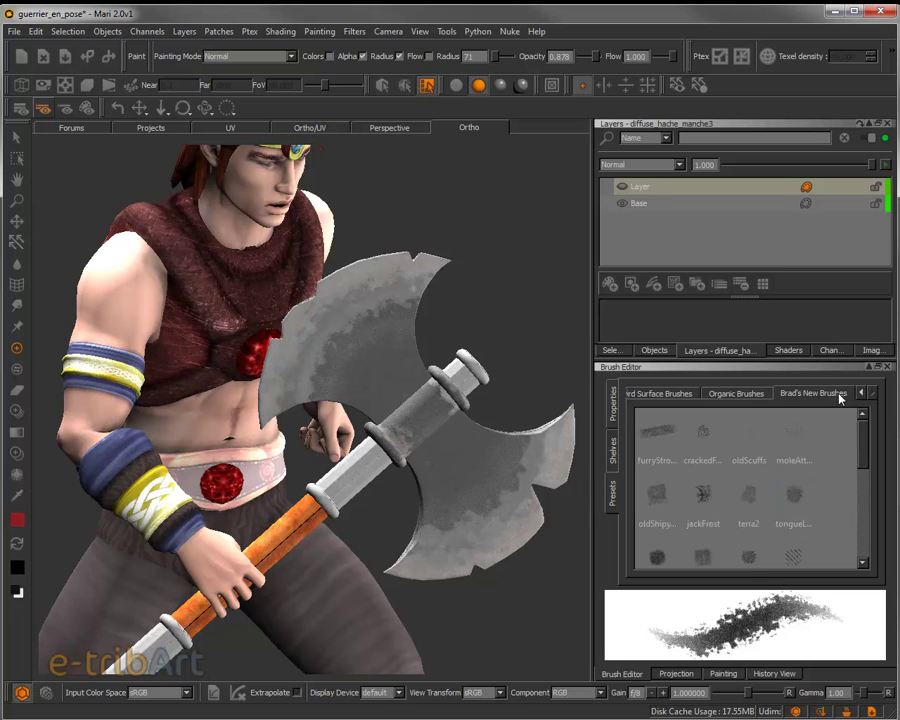
{"action": "left_click", "coordinate": [861, 393]}
{"action": "left_click", "coordinate": [862, 393]}
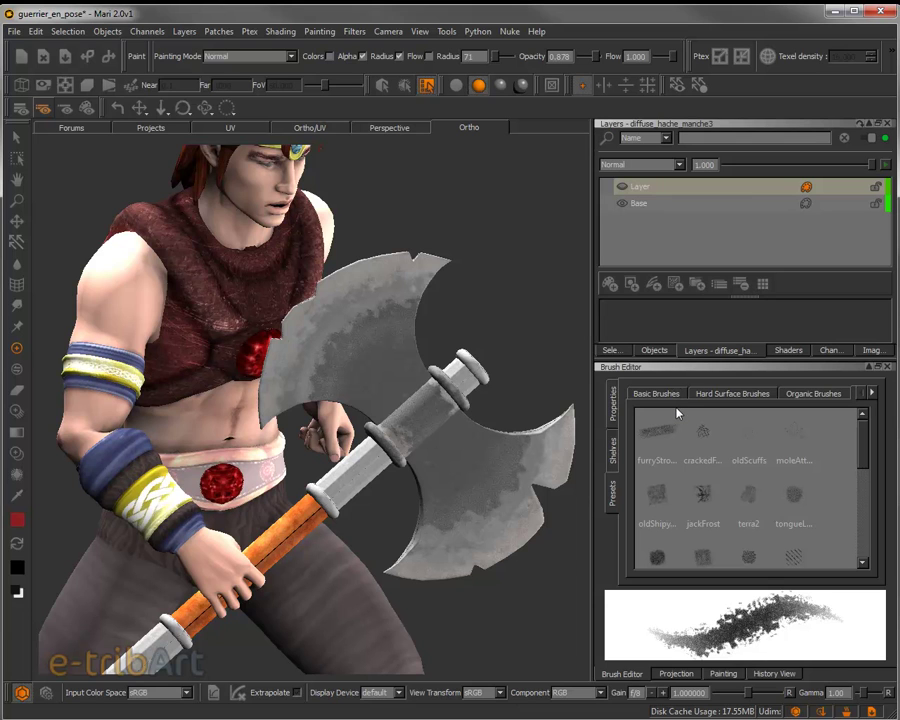
Review the Bake Behavior options in the projection settings and keep Manual selected
{"action": "left_click", "coordinate": [680, 673]}
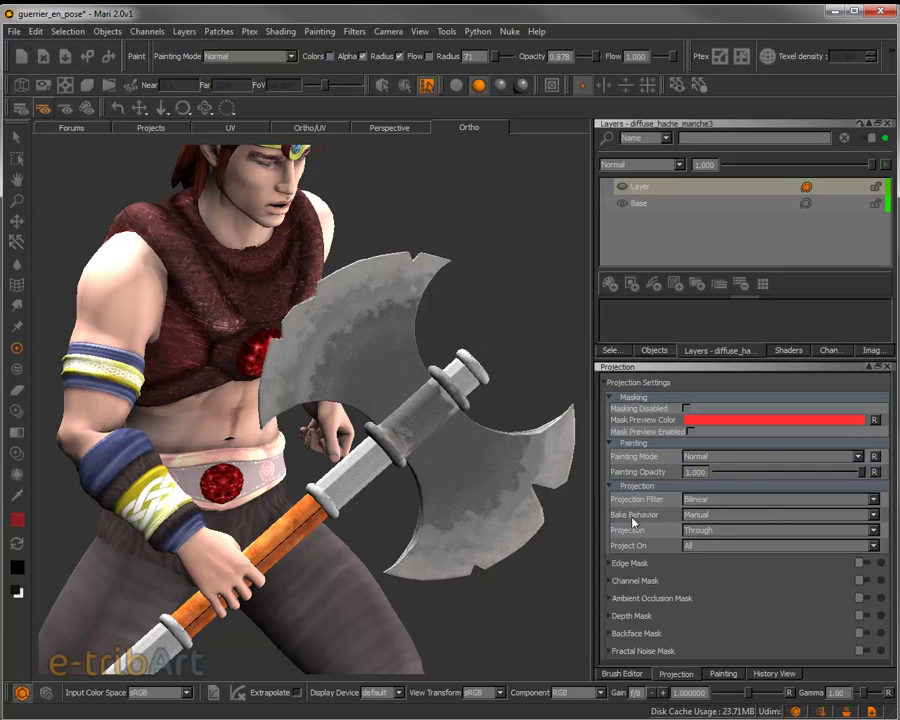
{"action": "left_click", "coordinate": [713, 518]}
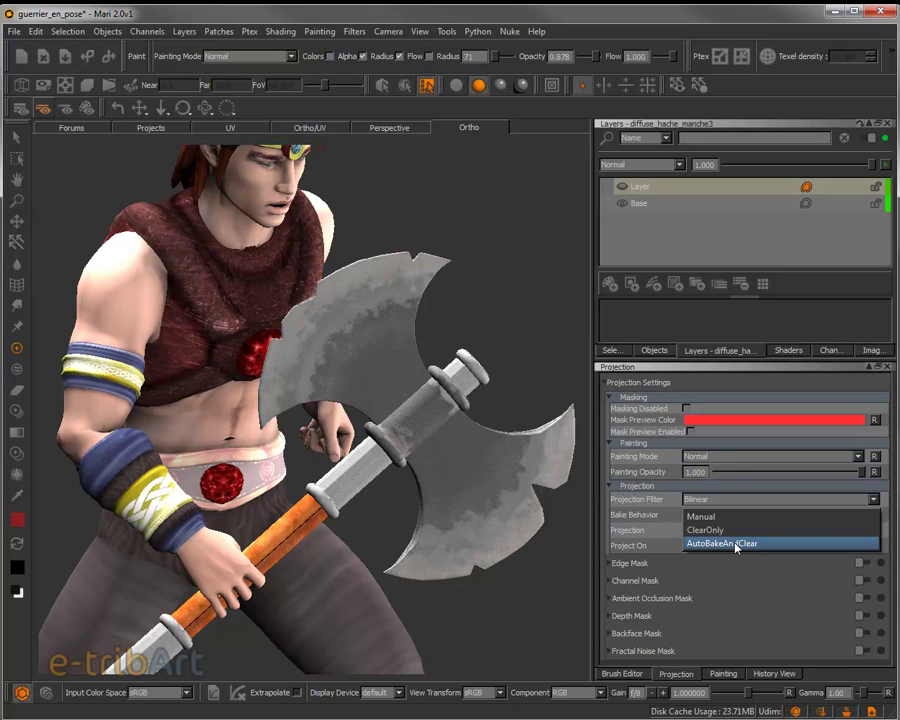
{"action": "left_click", "coordinate": [735, 517]}
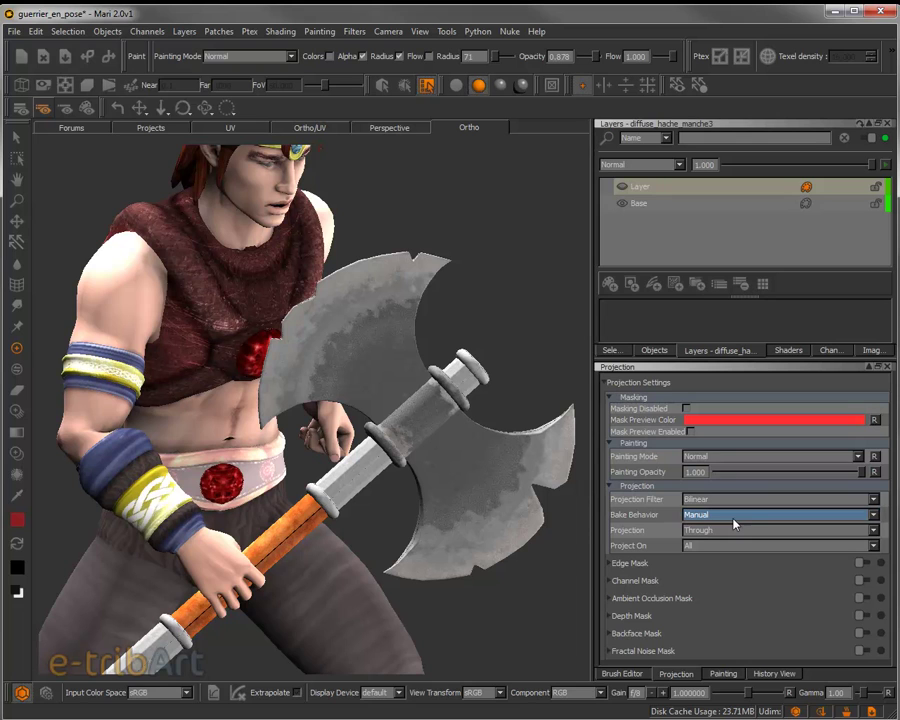
Try brush strokes on the upper blade while the layer is hidden, orbiting around the axe and undoing the attempt
{"action": "left_click_drag", "start_coordinate": [340, 362], "coordinate": [375, 328]}
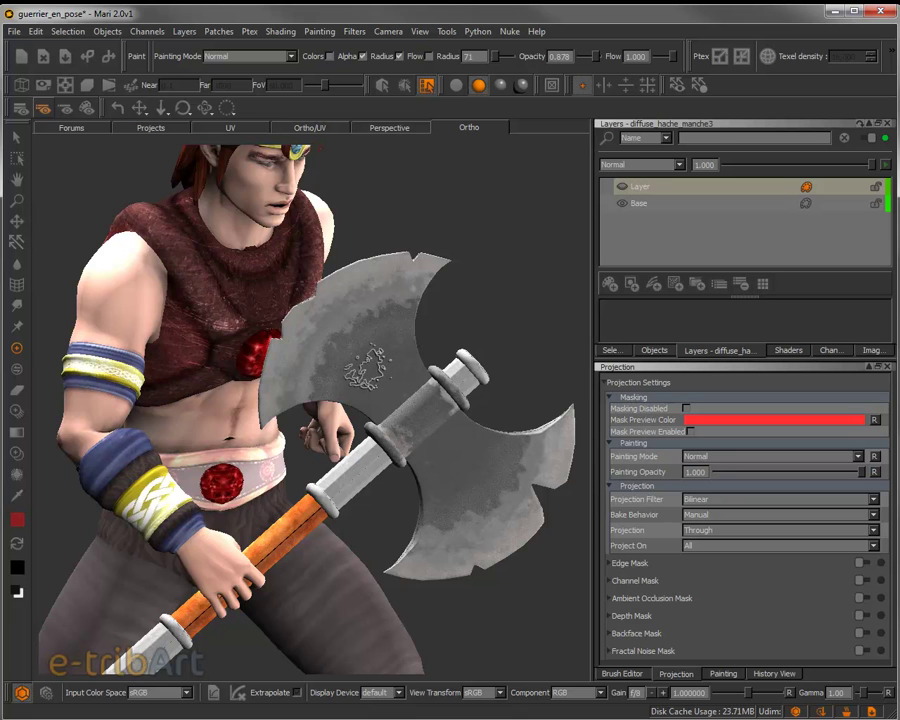
{"action": "left_click_drag", "start_coordinate": [257, 258], "coordinate": [382, 373], "text": "alt"}
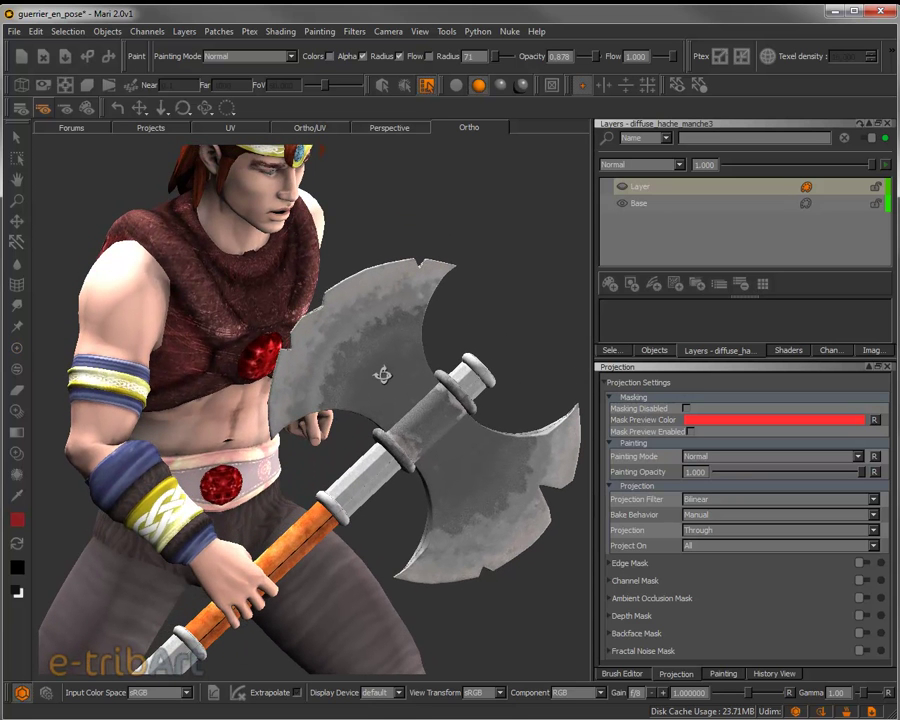
{"action": "key", "text": "ctrl+z"}
{"action": "key", "text": "ctrl+y"}
{"action": "left_click", "coordinate": [622, 674]}
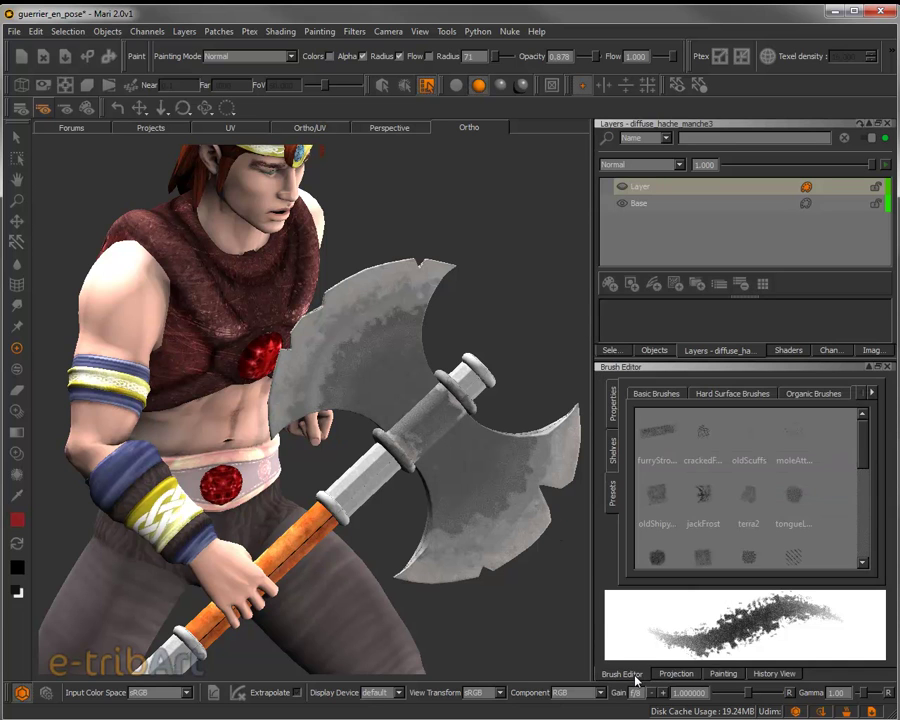
{"action": "left_click", "coordinate": [330, 357]}
{"action": "key", "text": "ctrl+z"}
Show the layer and paint on the upper blade, reverting the history to the Orbit entry directly before the last Paint entry
{"action": "left_click", "coordinate": [655, 187]}
{"action": "mouse_move", "coordinate": [392, 288]}
{"action": "left_mouse_down"}
{"action": "mouse_move", "coordinate": [300, 310]}
{"action": "mouse_move", "coordinate": [290, 375]}
{"action": "left_mouse_up"}
{"action": "left_click_drag", "start_coordinate": [266, 278], "coordinate": [405, 378], "text": "alt"}
{"action": "left_click", "coordinate": [776, 674]}
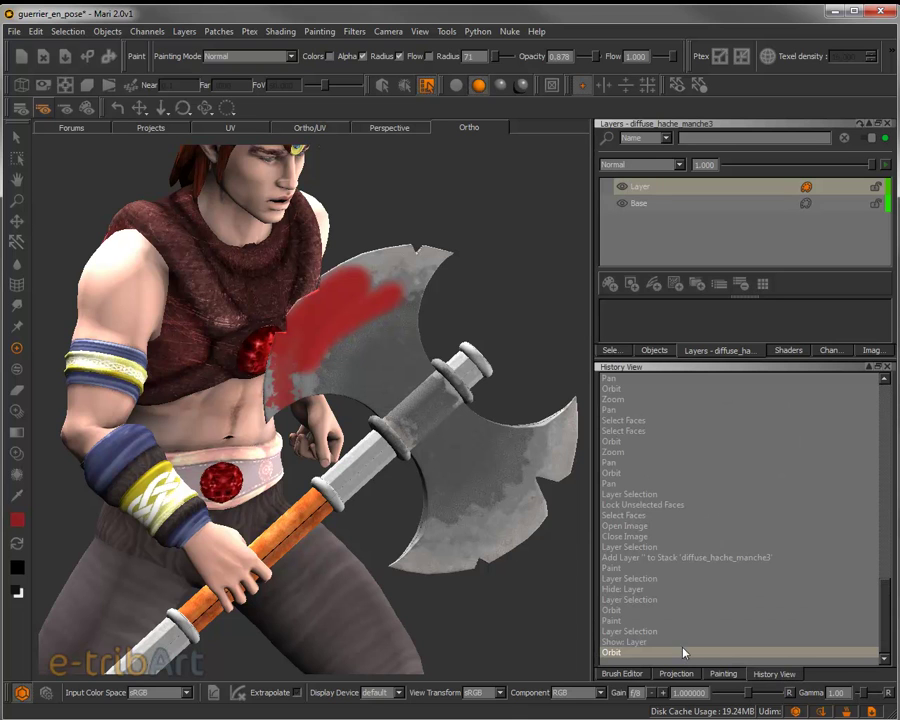
{"action": "left_click", "coordinate": [612, 610]}
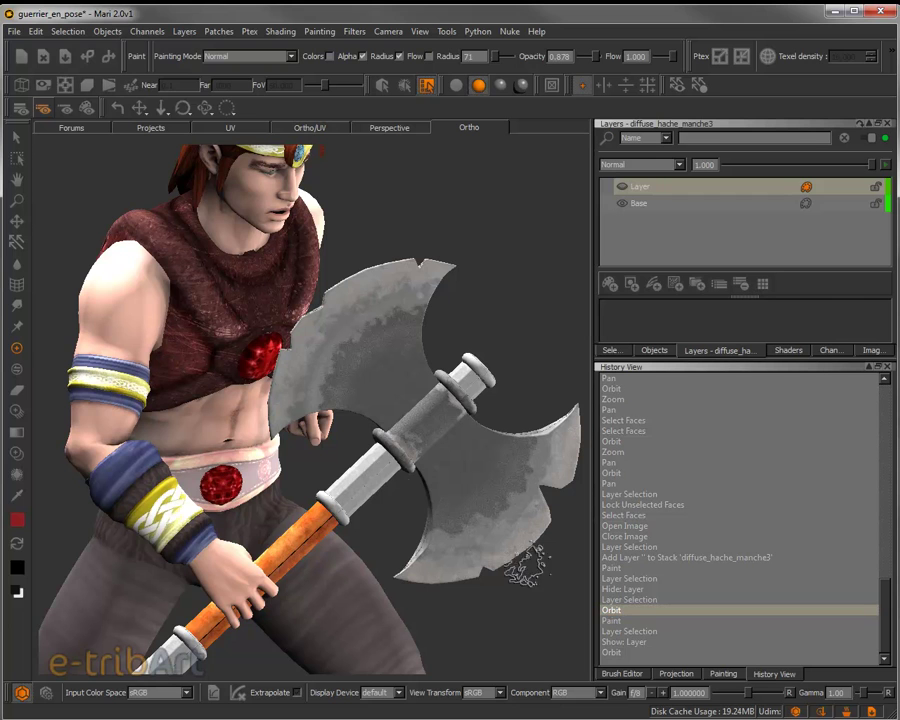
Make the paint layer visible again and clear the paint buffer to remove the red paint from the upper blade
{"action": "left_click", "coordinate": [621, 186]}
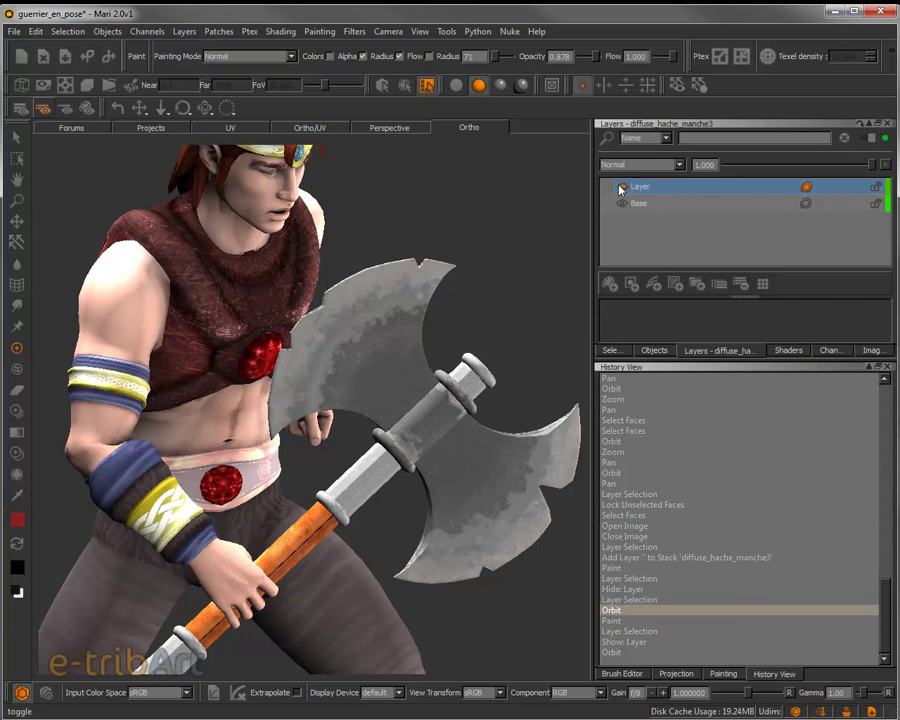
{"action": "mouse_move", "coordinate": [366, 362]}
{"action": "middle_mouse_down"}
{"action": "mouse_move", "coordinate": [355, 362]}
{"action": "mouse_move", "coordinate": [394, 388]}
{"action": "mouse_move", "coordinate": [358, 354]}
{"action": "middle_mouse_up"}
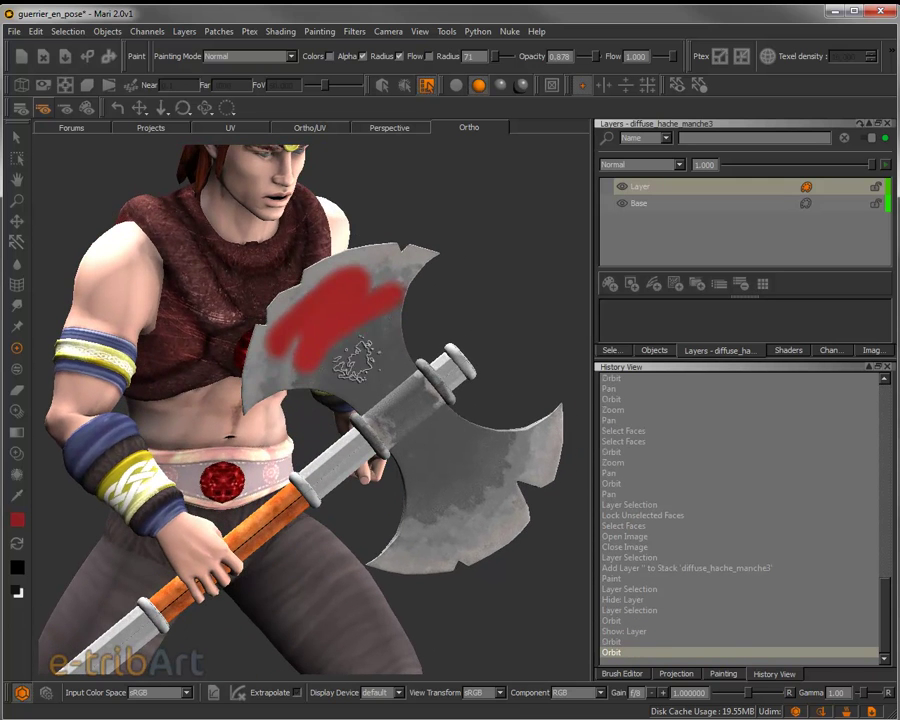
{"action": "left_click", "coordinate": [625, 674]}
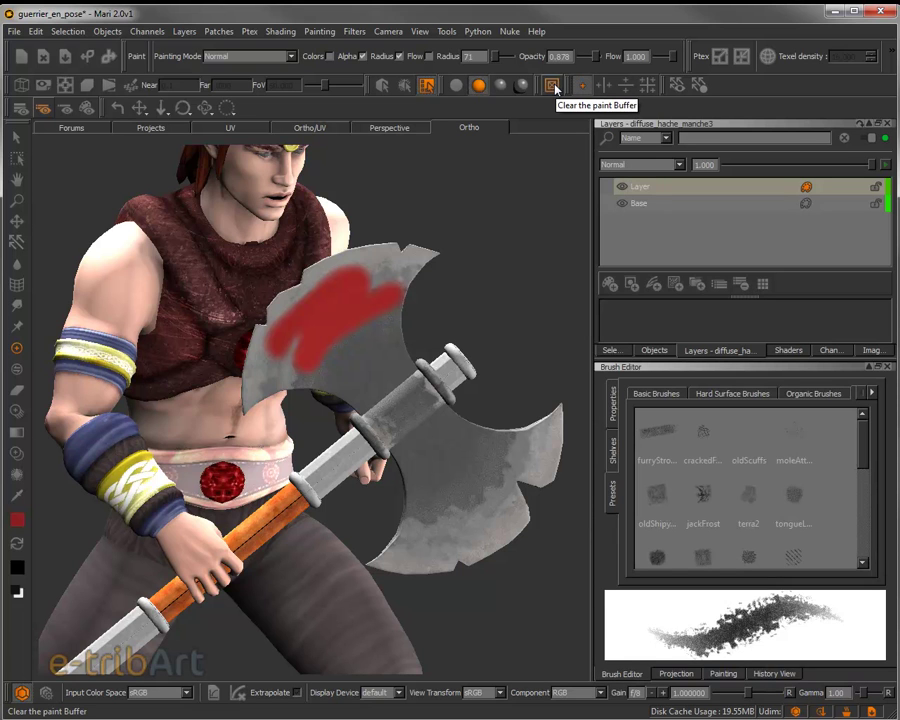
{"action": "left_click", "coordinate": [555, 87]}
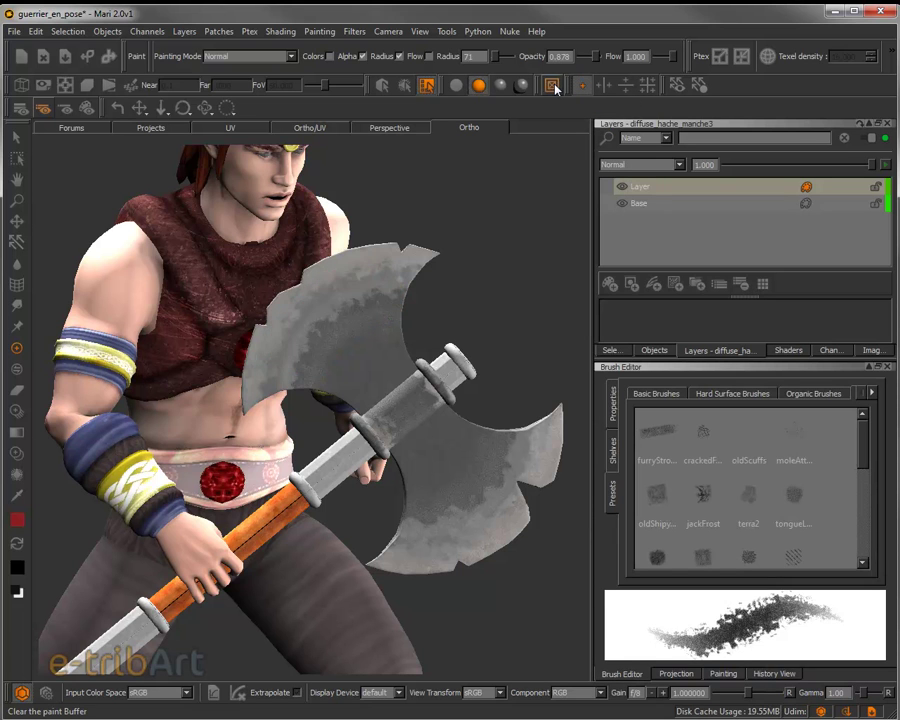
Paint a test stroke on the upper blade, check it from another angle, and undo it
{"action": "mouse_move", "coordinate": [381, 367]}
{"action": "middle_mouse_down"}
{"action": "mouse_move", "coordinate": [409, 418]}
{"action": "mouse_move", "coordinate": [370, 400]}
{"action": "middle_mouse_up"}
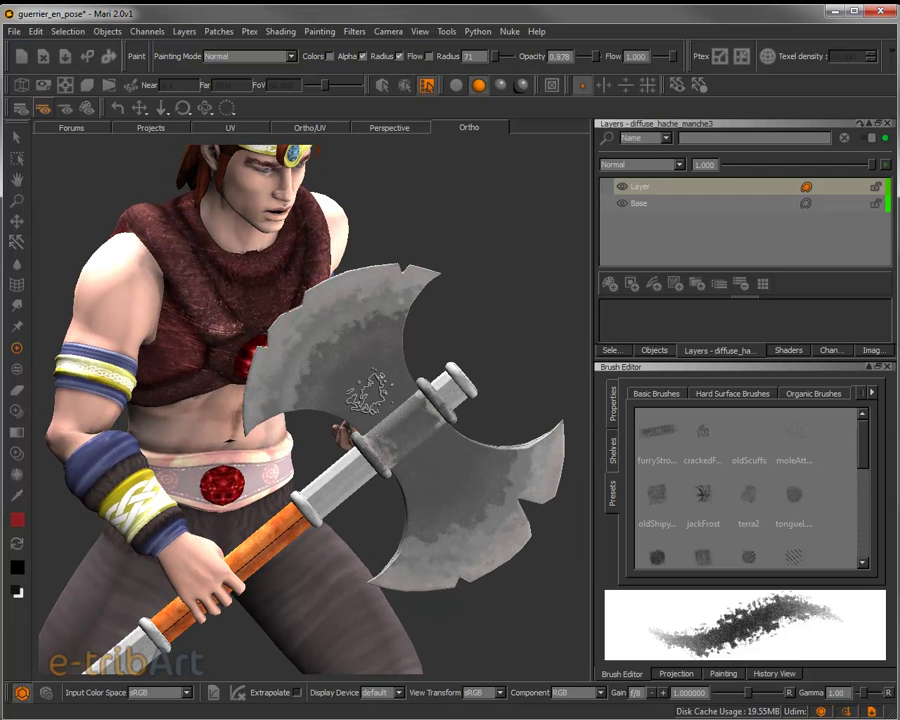
{"action": "mouse_move", "coordinate": [368, 393]}
{"action": "left_mouse_down"}
{"action": "mouse_move", "coordinate": [324, 310]}
{"action": "mouse_move", "coordinate": [359, 367]}
{"action": "mouse_move", "coordinate": [349, 387]}
{"action": "mouse_move", "coordinate": [404, 432]}
{"action": "mouse_move", "coordinate": [399, 387]}
{"action": "mouse_move", "coordinate": [349, 362]}
{"action": "mouse_move", "coordinate": [328, 326]}
{"action": "left_mouse_up"}
{"action": "mouse_move", "coordinate": [336, 433]}
{"action": "middle_mouse_down"}
{"action": "mouse_move", "coordinate": [400, 380]}
{"action": "mouse_move", "coordinate": [370, 368]}
{"action": "middle_mouse_up"}
{"action": "key", "text": "ctrl+z"}
{"action": "middle_click_drag", "start_coordinate": [258, 258], "coordinate": [280, 262]}
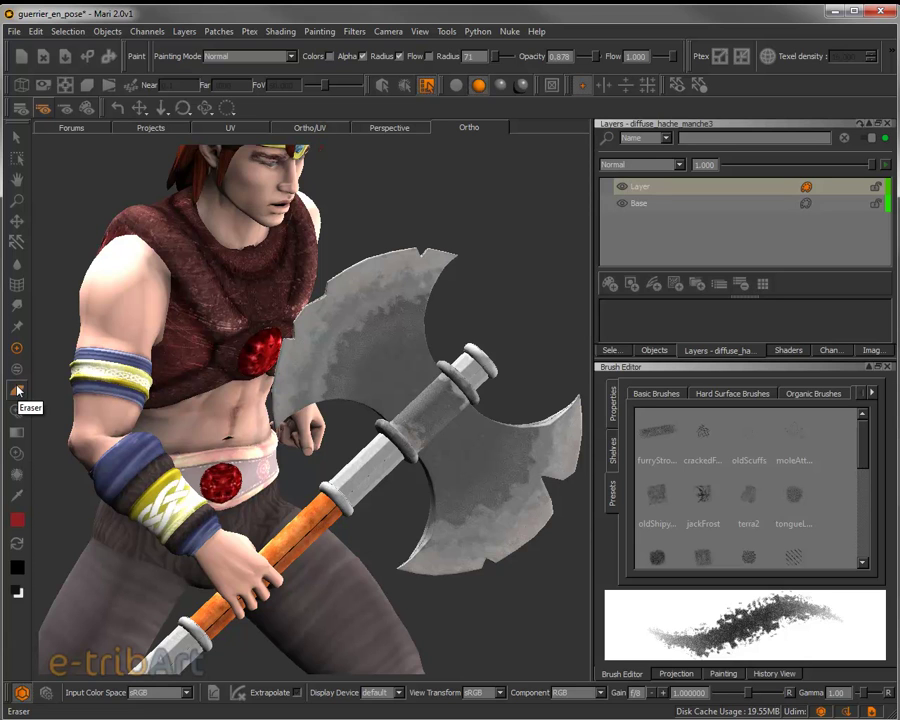
Paint a red patch across the middle of the upper blade with the sloppyLine brush and activate the Spline Warper
{"action": "mouse_move", "coordinate": [372, 282]}
{"action": "left_mouse_down"}
{"action": "mouse_move", "coordinate": [322, 322]}
{"action": "mouse_move", "coordinate": [342, 332]}
{"action": "mouse_move", "coordinate": [385, 297]}
{"action": "mouse_move", "coordinate": [387, 362]}
{"action": "mouse_move", "coordinate": [337, 357]}
{"action": "mouse_move", "coordinate": [368, 372]}
{"action": "left_mouse_up"}
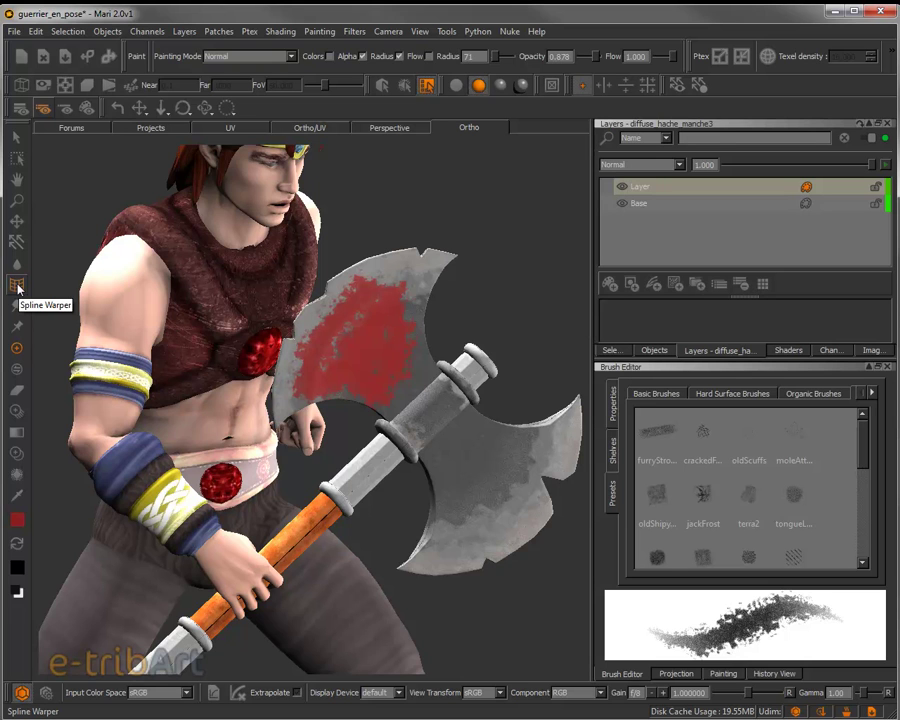
{"action": "left_click", "coordinate": [17, 287]}
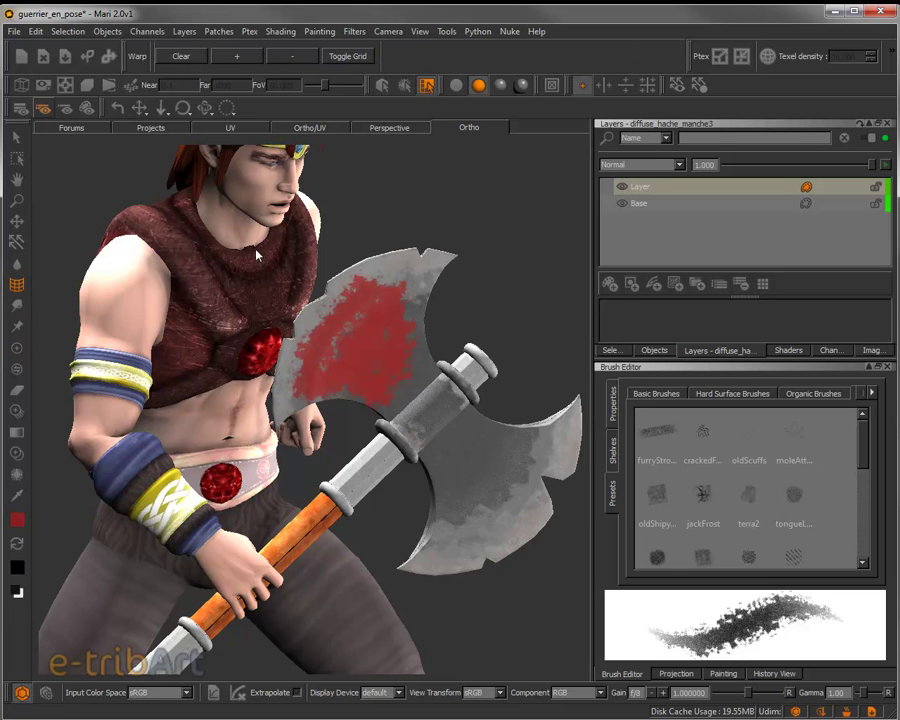
Warp the red patch with a warp grid around the upper blade, pulling three inner control points outward towards the blade's edges
{"action": "left_click_drag", "start_coordinate": [237, 232], "coordinate": [489, 457]}
{"action": "left_click", "coordinate": [240, 57]}
{"action": "left_click", "coordinate": [288, 56]}
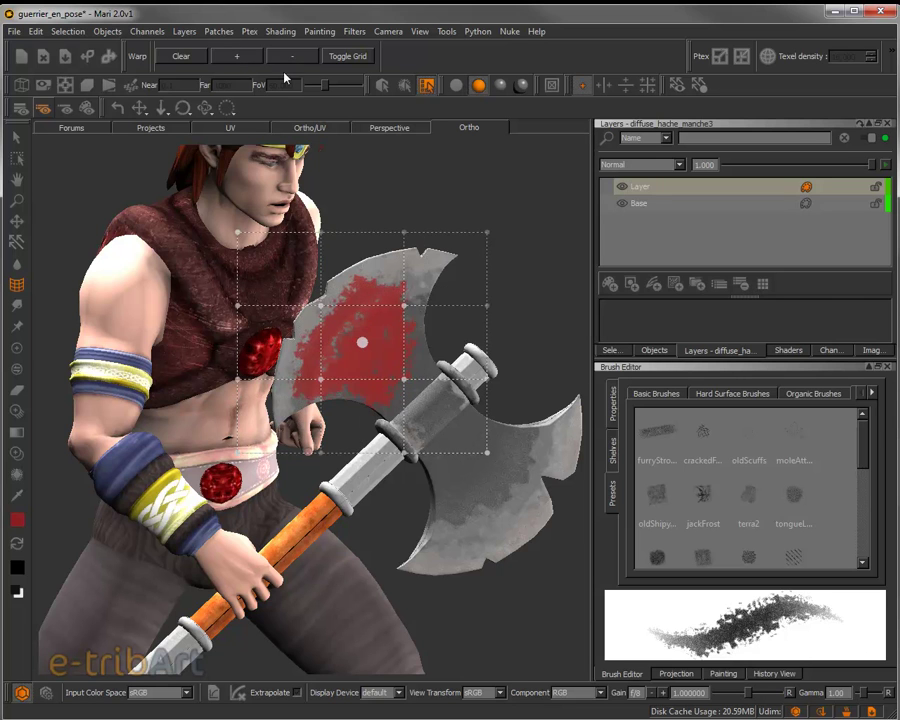
{"action": "left_click_drag", "start_coordinate": [405, 307], "coordinate": [454, 270]}
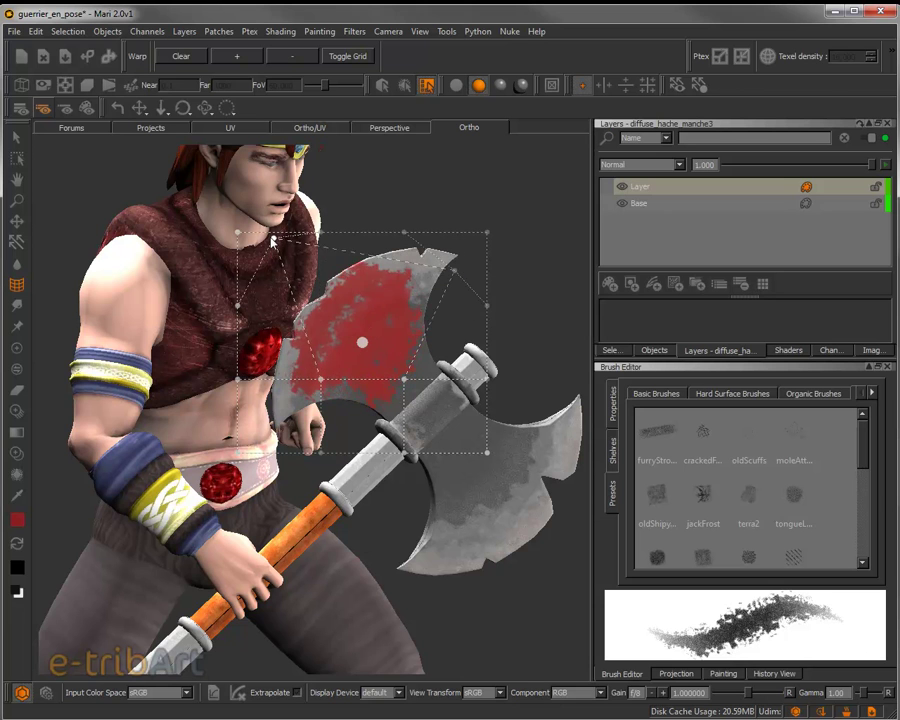
{"action": "mouse_move", "coordinate": [322, 309]}
{"action": "left_mouse_down"}
{"action": "mouse_move", "coordinate": [355, 324]}
{"action": "mouse_move", "coordinate": [371, 376]}
{"action": "mouse_move", "coordinate": [275, 267]}
{"action": "mouse_move", "coordinate": [296, 313]}
{"action": "left_mouse_up"}
{"action": "left_click_drag", "start_coordinate": [404, 380], "coordinate": [450, 436]}
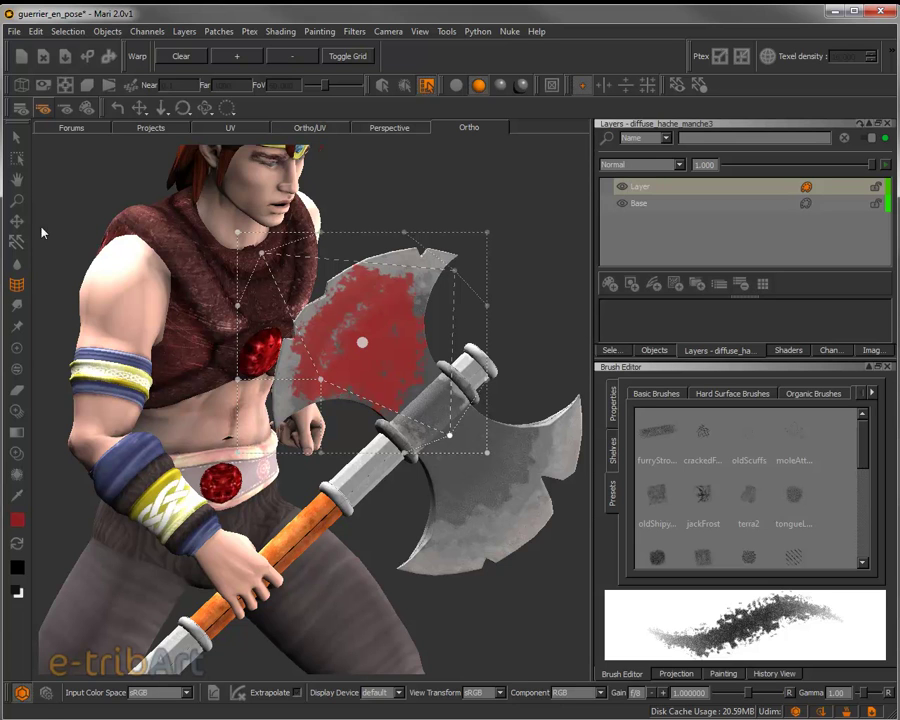
{"action": "left_click", "coordinate": [16, 137]}
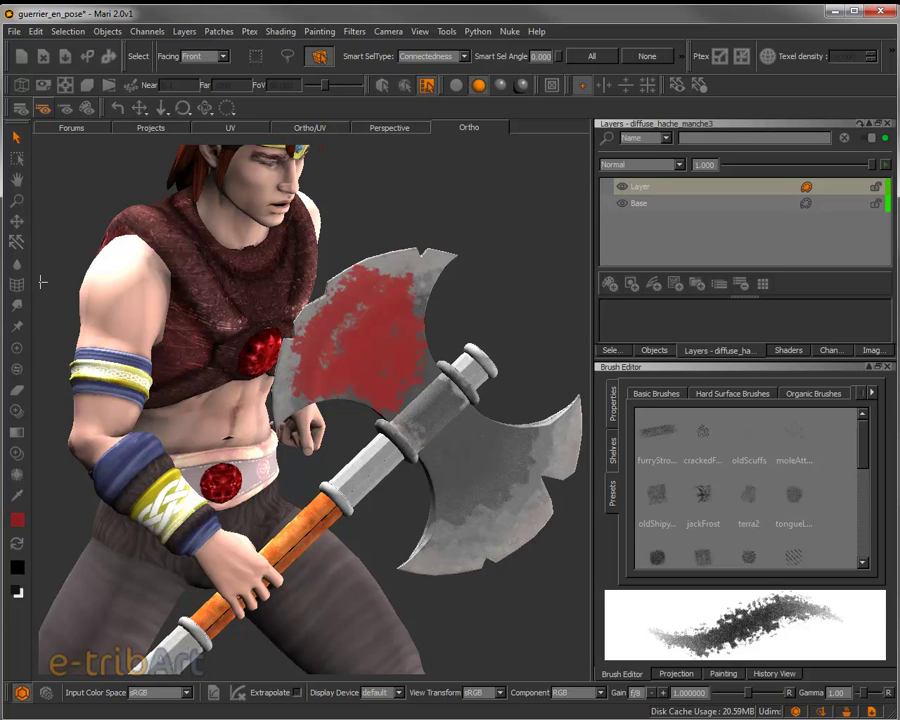
Extend the red paint to the upper blade's outer edge with the brush and shift the buffered paint down using Transform Paint
{"action": "key", "text": "w"}
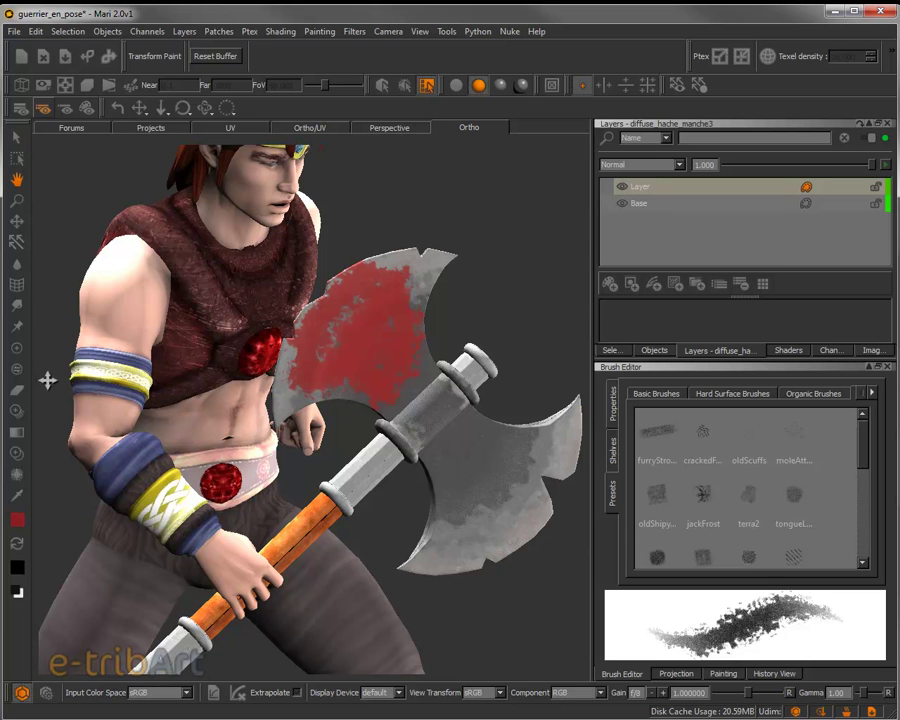
{"action": "left_click", "coordinate": [16, 347]}
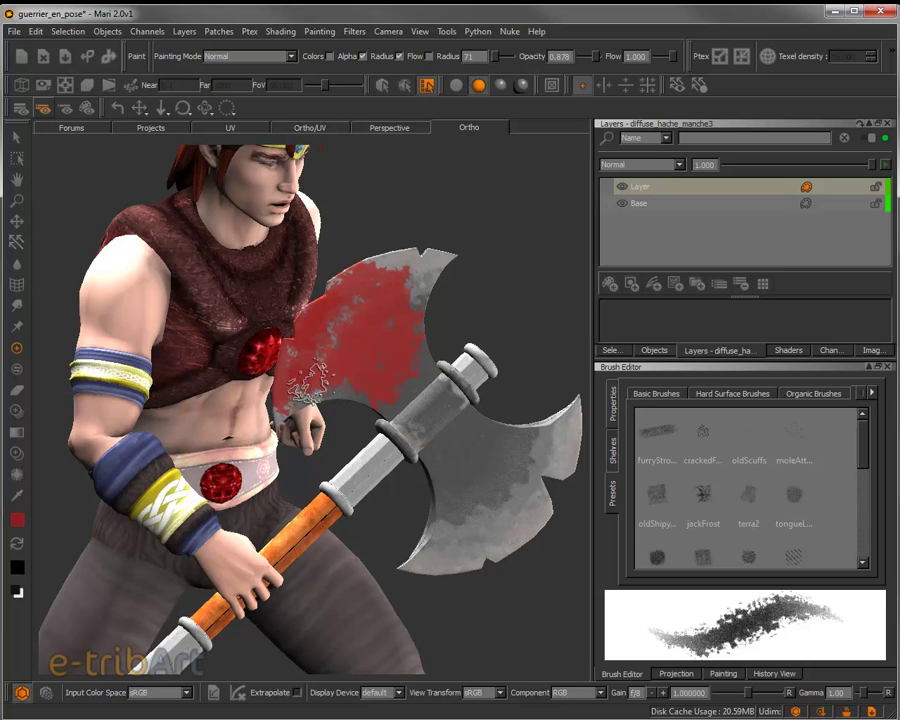
{"action": "left_click", "coordinate": [18, 180]}
{"action": "mouse_move", "coordinate": [358, 323]}
{"action": "left_mouse_down"}
{"action": "mouse_move", "coordinate": [374, 342]}
{"action": "mouse_move", "coordinate": [410, 325]}
{"action": "mouse_move", "coordinate": [366, 323]}
{"action": "mouse_move", "coordinate": [366, 344]}
{"action": "left_mouse_up"}
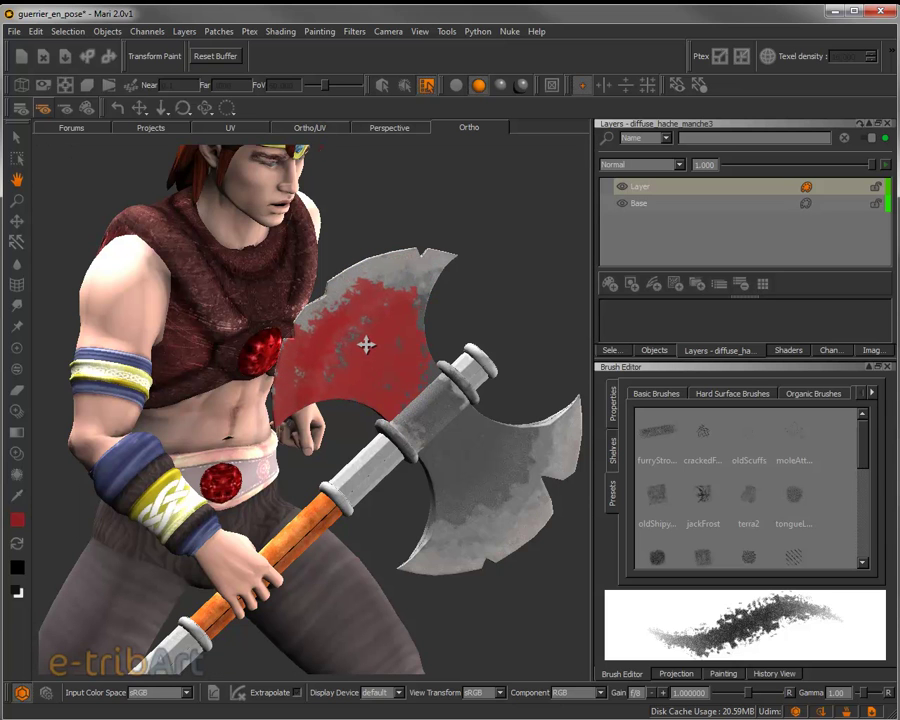
Zoom out until the whole warrior shows and slide the paint buffer around so its red paint passes over the upper blade
{"action": "right_click_drag", "start_coordinate": [366, 344], "coordinate": [284, 227], "text": "alt"}
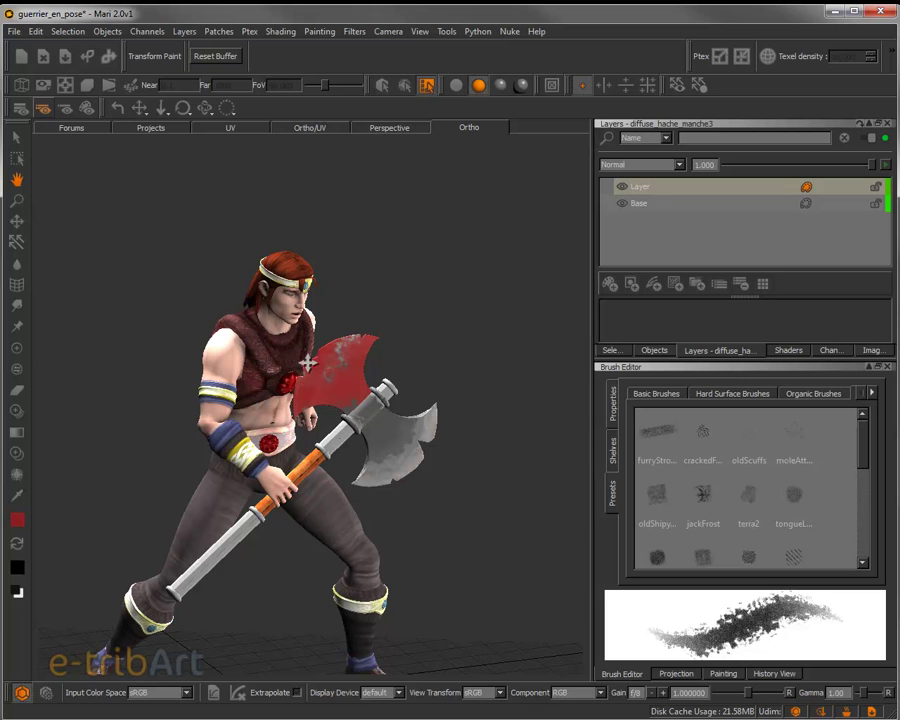
{"action": "right_click_drag", "start_coordinate": [331, 363], "coordinate": [160, 150], "text": "alt"}
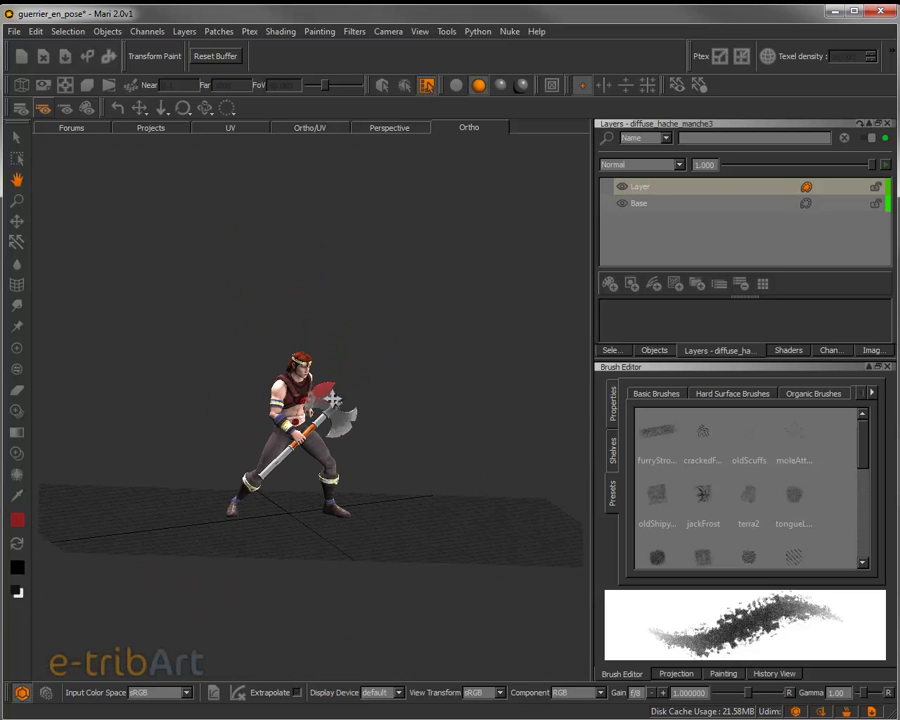
{"action": "mouse_move", "coordinate": [330, 430]}
{"action": "left_mouse_down"}
{"action": "mouse_move", "coordinate": [336, 464]}
{"action": "mouse_move", "coordinate": [361, 427]}
{"action": "mouse_move", "coordinate": [387, 457]}
{"action": "mouse_move", "coordinate": [381, 486]}
{"action": "mouse_move", "coordinate": [343, 427]}
{"action": "left_mouse_up"}
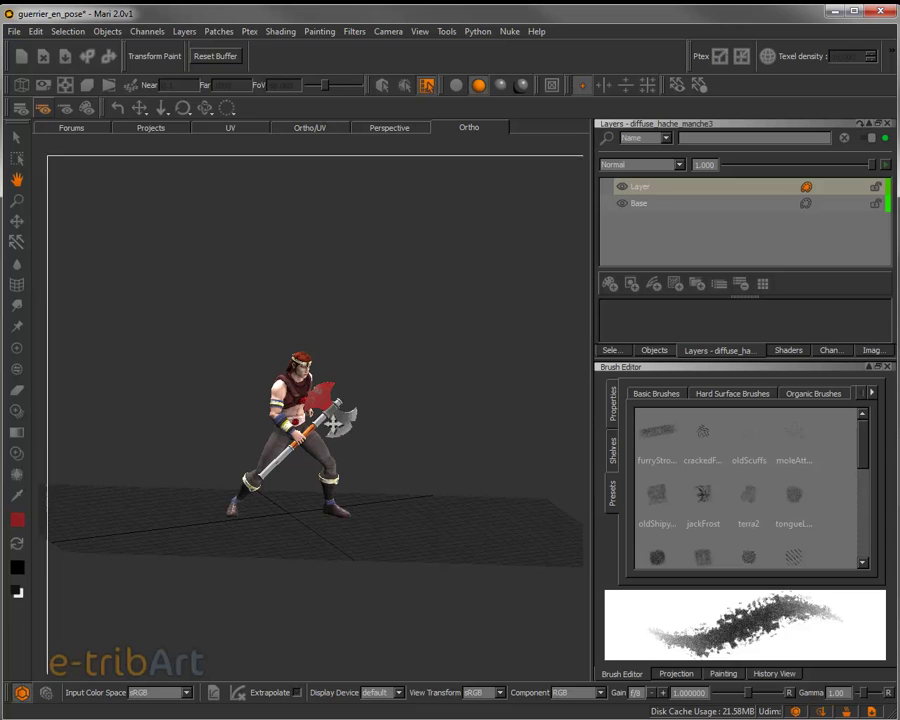
{"action": "mouse_move", "coordinate": [340, 420]}
{"action": "left_mouse_down"}
{"action": "mouse_move", "coordinate": [352, 442]}
{"action": "mouse_move", "coordinate": [344, 461]}
{"action": "mouse_move", "coordinate": [324, 401]}
{"action": "mouse_move", "coordinate": [321, 462]}
{"action": "mouse_move", "coordinate": [330, 362]}
{"action": "mouse_move", "coordinate": [352, 323]}
{"action": "left_mouse_up"}
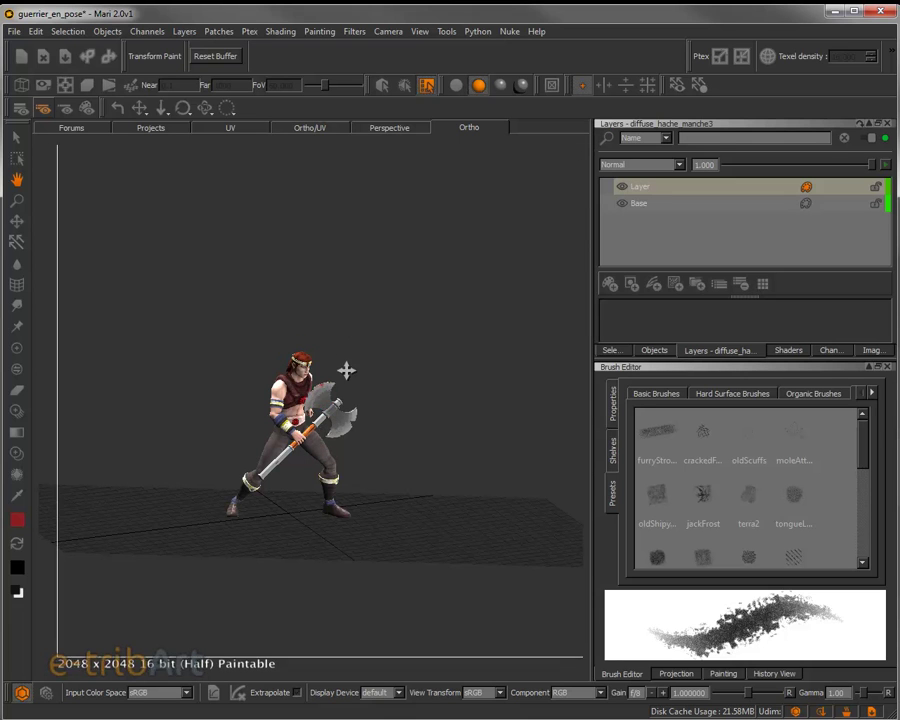
{"action": "left_click_drag", "start_coordinate": [345, 371], "coordinate": [352, 343]}
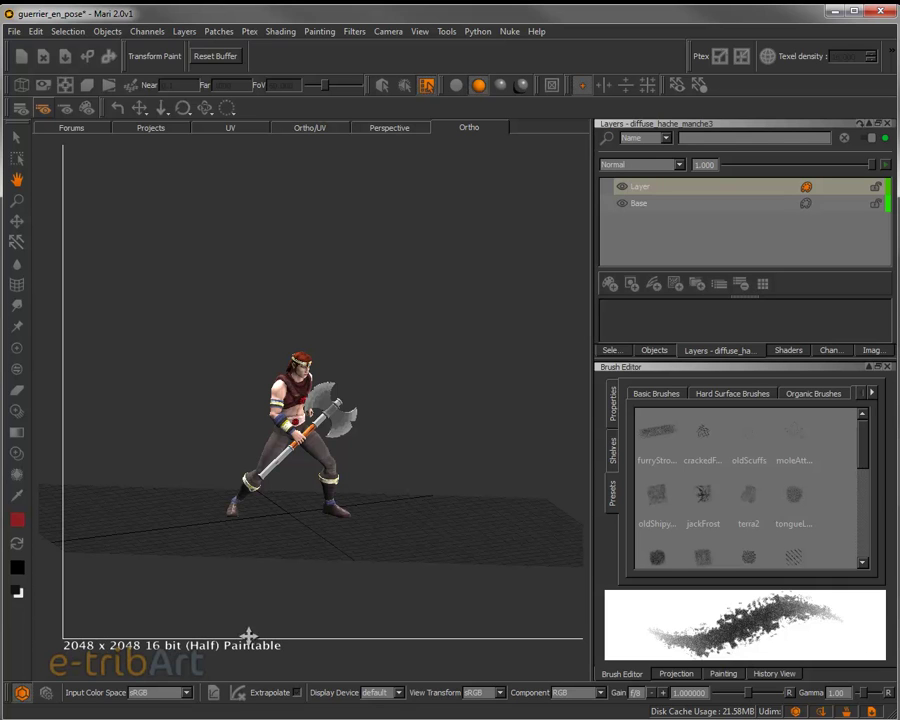
{"action": "left_click_drag", "start_coordinate": [316, 424], "coordinate": [320, 390]}
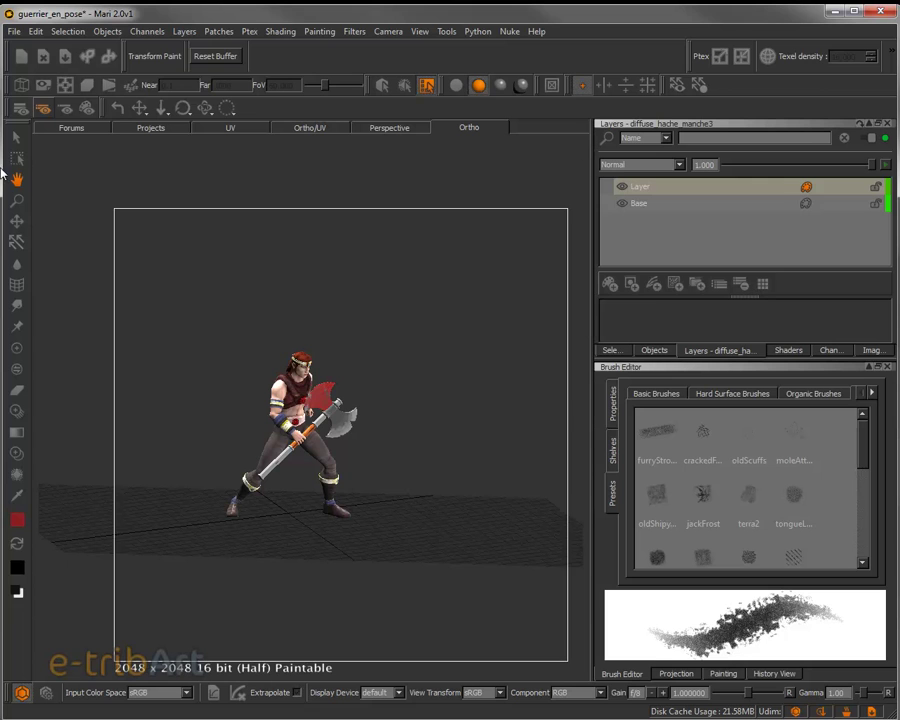
Scale the paint buffer down to about the warrior's height and position its red patch on the upper blade
{"action": "mouse_move", "coordinate": [173, 248]}
{"action": "left_mouse_down"}
{"action": "mouse_move", "coordinate": [90, 248]}
{"action": "mouse_move", "coordinate": [32, 268]}
{"action": "mouse_move", "coordinate": [125, 269]}
{"action": "mouse_move", "coordinate": [10, 279]}
{"action": "mouse_move", "coordinate": [18, 277]}
{"action": "left_mouse_up"}
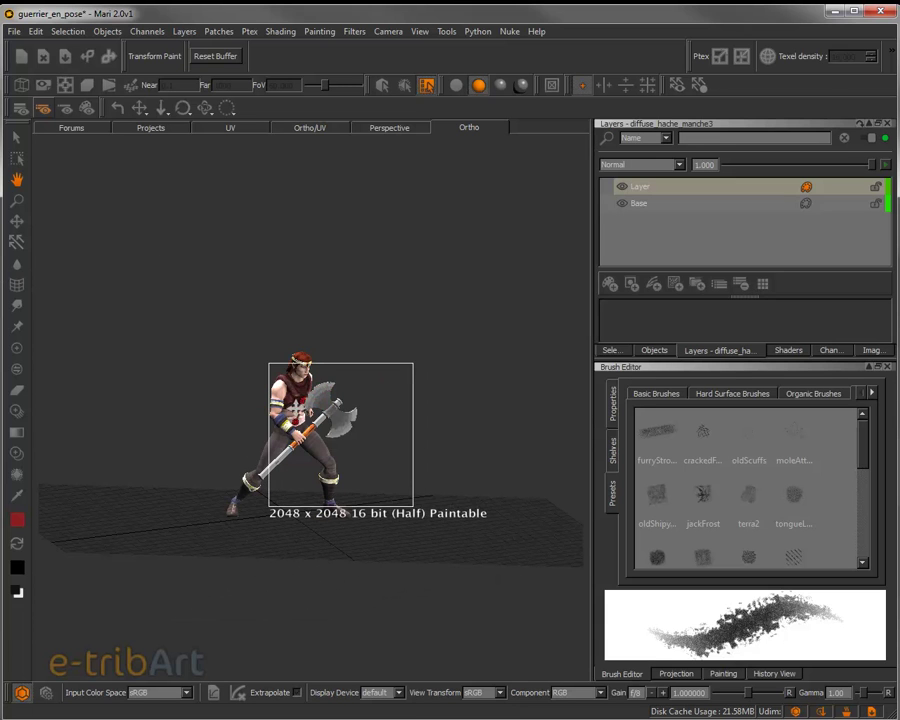
{"action": "left_click_drag", "start_coordinate": [231, 293], "coordinate": [212, 281]}
{"action": "mouse_move", "coordinate": [301, 397]}
{"action": "left_mouse_down"}
{"action": "mouse_move", "coordinate": [283, 373]}
{"action": "mouse_move", "coordinate": [294, 407]}
{"action": "left_mouse_up"}
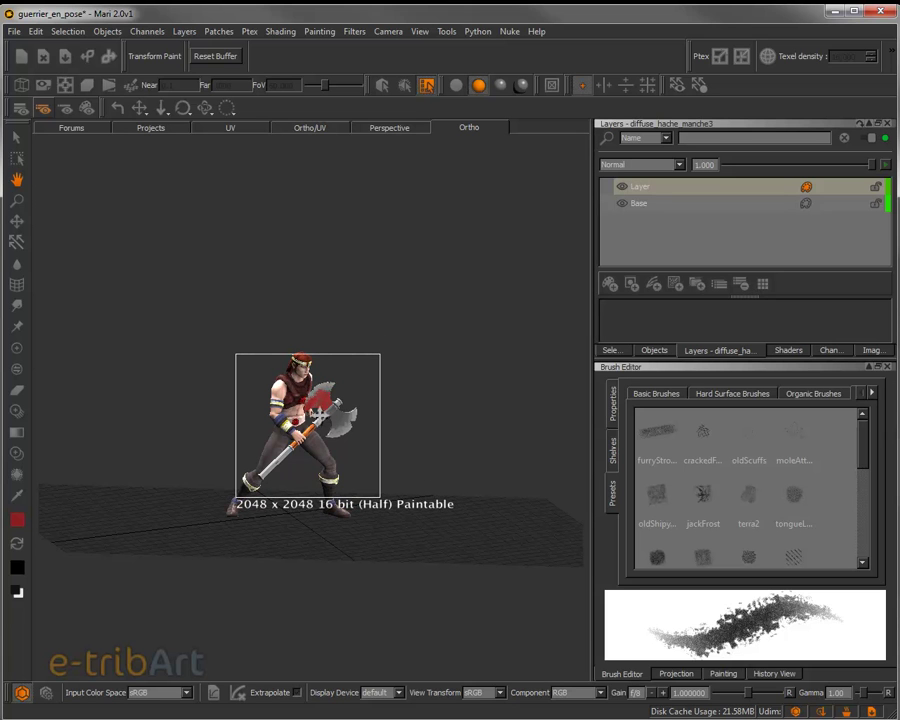
Zoom in on the warrior and move the paint buffer so the red patch sits in the middle of the upper blade
{"action": "scroll", "coordinate": [294, 405], "scroll_direction": "up", "scroll_amount": 1}
{"action": "scroll", "coordinate": [321, 412], "scroll_direction": "up", "scroll_amount": 8}
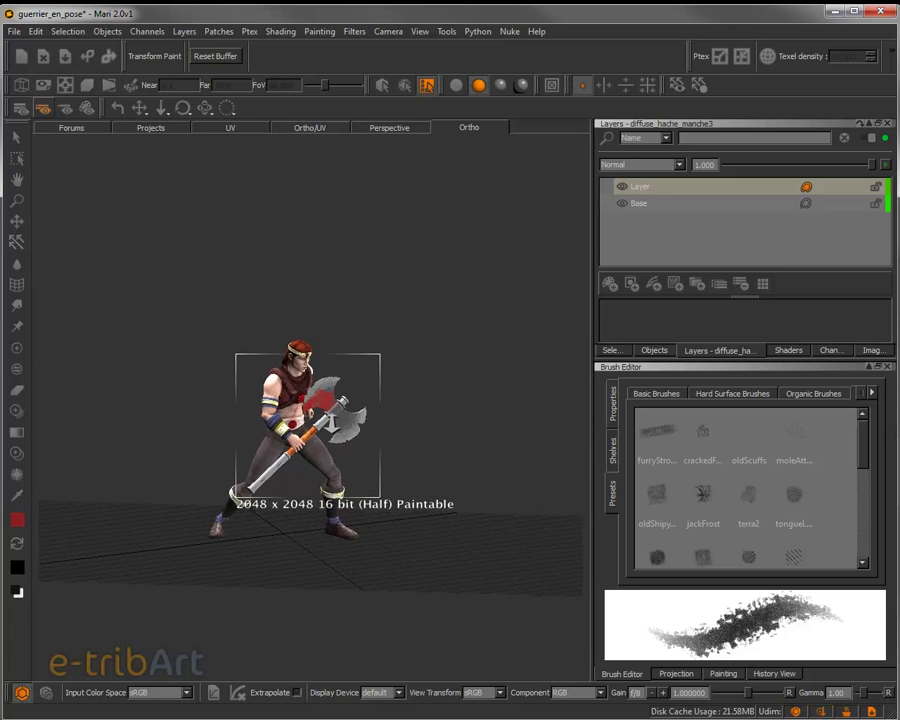
{"action": "scroll", "coordinate": [520, 453], "scroll_direction": "up", "scroll_amount": 2}
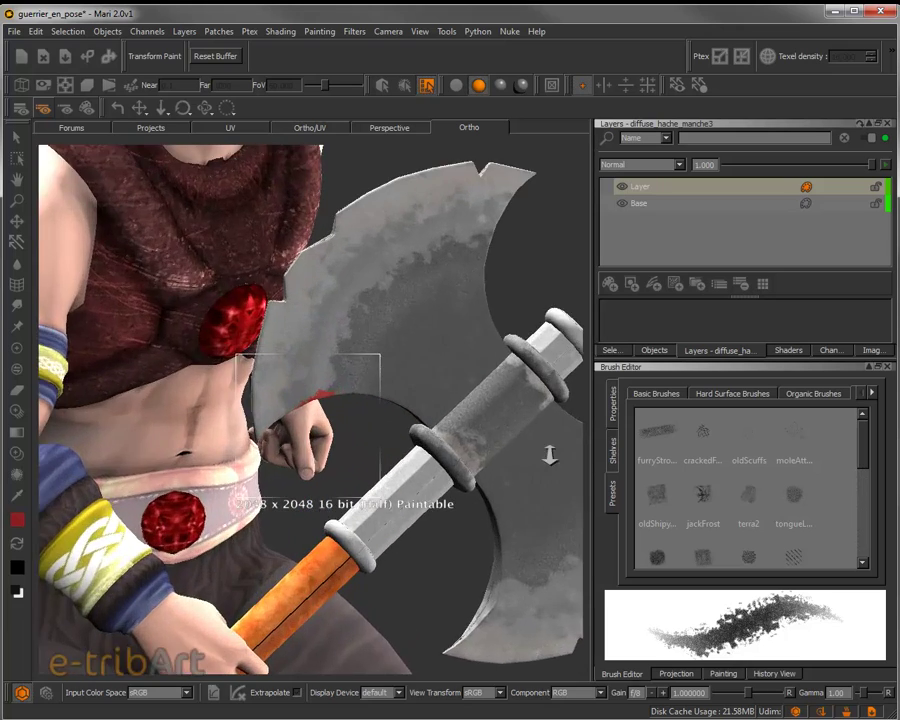
{"action": "scroll", "coordinate": [546, 454], "scroll_direction": "down", "scroll_amount": 10}
{"action": "scroll", "coordinate": [463, 455], "scroll_direction": "up", "scroll_amount": 6}
{"action": "scroll", "coordinate": [462, 455], "scroll_direction": "down", "scroll_amount": 3}
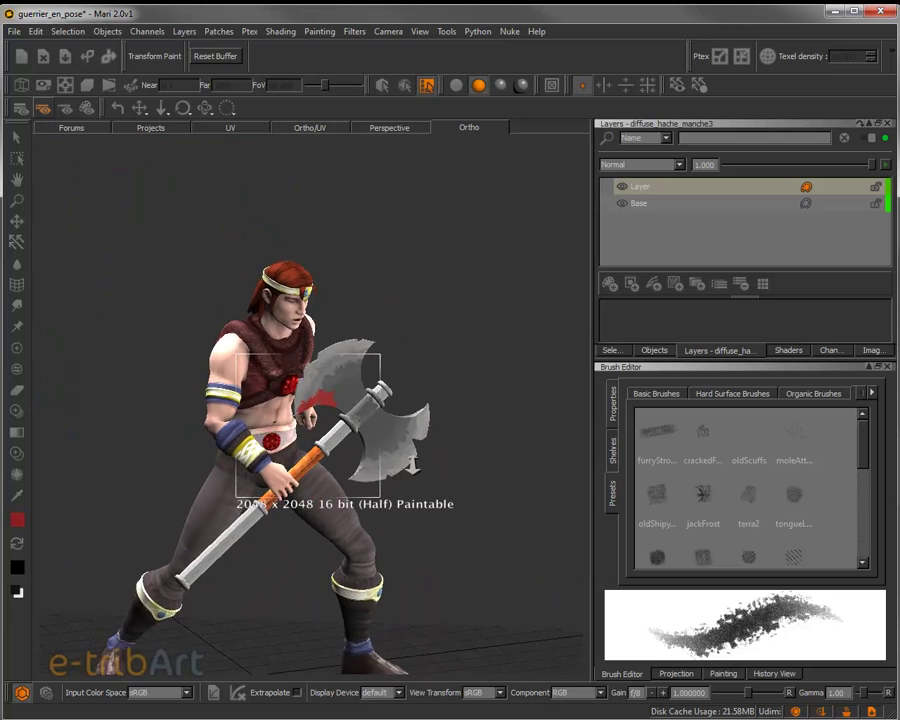
{"action": "scroll", "coordinate": [445, 458], "scroll_direction": "up", "scroll_amount": 3}
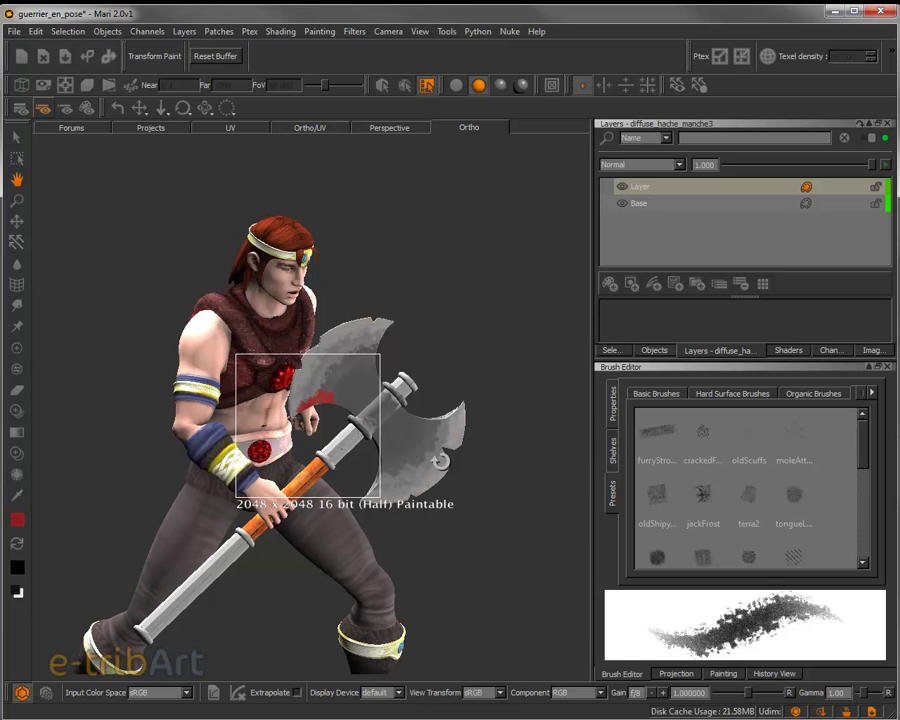
{"action": "mouse_move", "coordinate": [320, 414]}
{"action": "left_mouse_down"}
{"action": "mouse_move", "coordinate": [345, 355]}
{"action": "mouse_move", "coordinate": [321, 388]}
{"action": "mouse_move", "coordinate": [354, 364]}
{"action": "mouse_move", "coordinate": [345, 393]}
{"action": "left_mouse_up"}
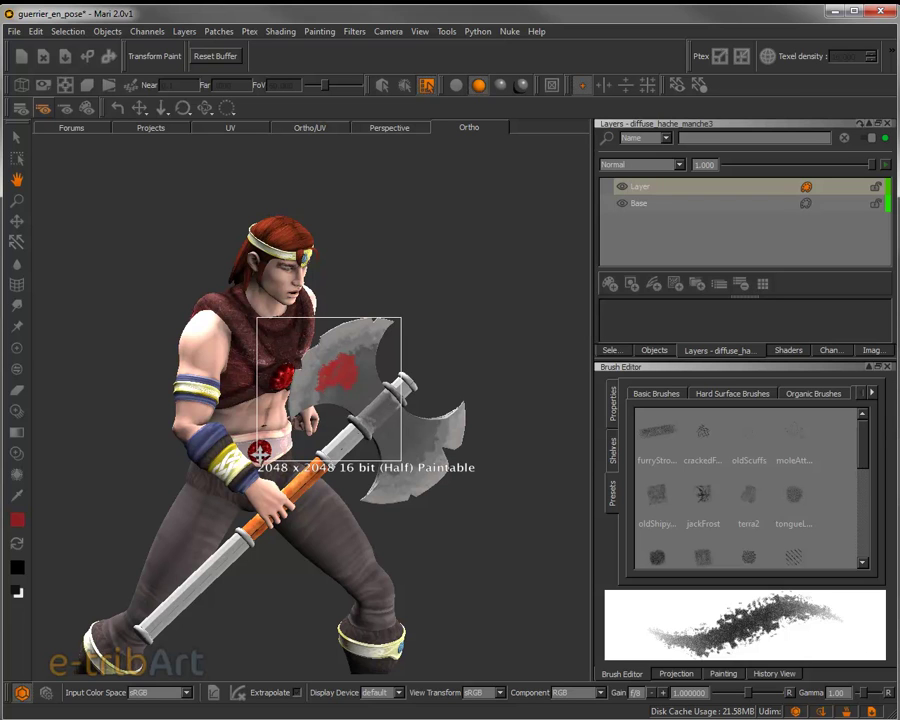
{"action": "mouse_move", "coordinate": [249, 468]}
{"action": "left_mouse_down", "text": "ctrl+shift"}
{"action": "mouse_move", "coordinate": [260, 480]}
{"action": "mouse_move", "coordinate": [252, 475]}
{"action": "left_mouse_up", "text": "ctrl+shift"}
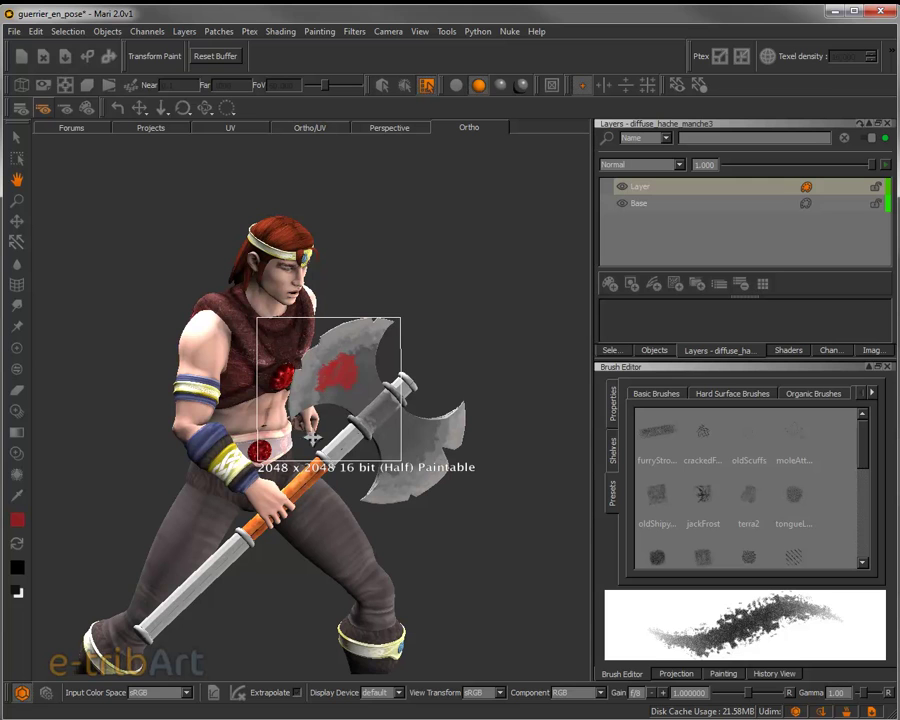
{"action": "mouse_move", "coordinate": [338, 370]}
{"action": "middle_mouse_down", "text": "ctrl+shift"}
{"action": "mouse_move", "coordinate": [303, 396]}
{"action": "mouse_move", "coordinate": [362, 336]}
{"action": "mouse_move", "coordinate": [340, 350]}
{"action": "mouse_move", "coordinate": [356, 352]}
{"action": "mouse_move", "coordinate": [295, 383]}
{"action": "middle_mouse_up", "text": "ctrl+shift"}
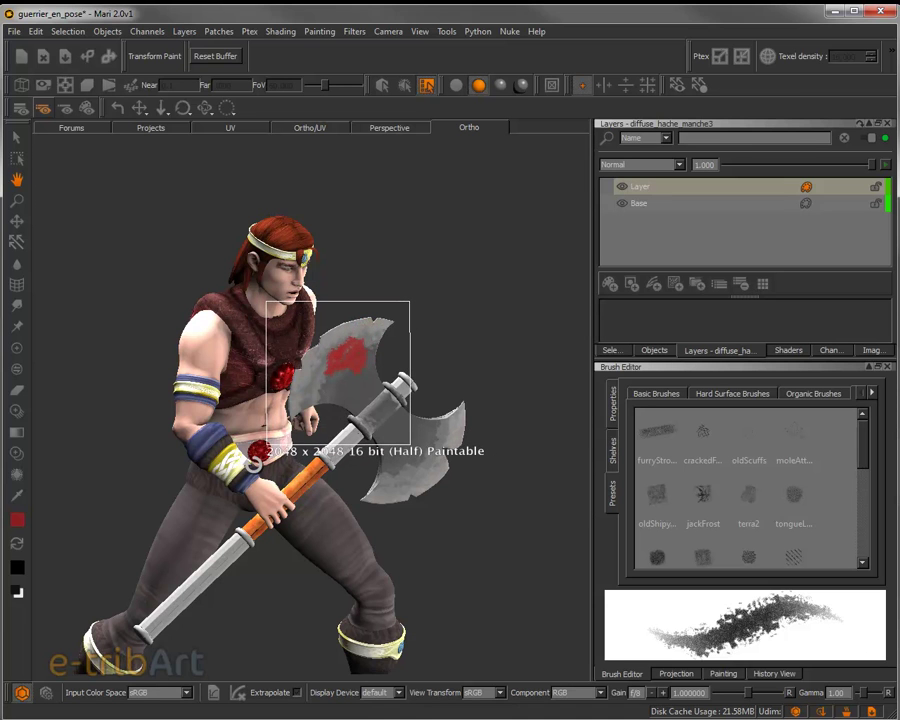
Tilt the paint buffer, straighten it again and enlarge it so the red paint covers the upper half of the upper blade
{"action": "mouse_move", "coordinate": [253, 462]}
{"action": "left_mouse_down", "text": "ctrl+shift"}
{"action": "mouse_move", "coordinate": [212, 340]}
{"action": "mouse_move", "coordinate": [205, 375]}
{"action": "mouse_move", "coordinate": [245, 505]}
{"action": "mouse_move", "coordinate": [235, 525]}
{"action": "mouse_move", "coordinate": [300, 528]}
{"action": "mouse_move", "coordinate": [290, 430]}
{"action": "mouse_move", "coordinate": [272, 510]}
{"action": "mouse_move", "coordinate": [195, 362]}
{"action": "left_mouse_up", "text": "ctrl+shift"}
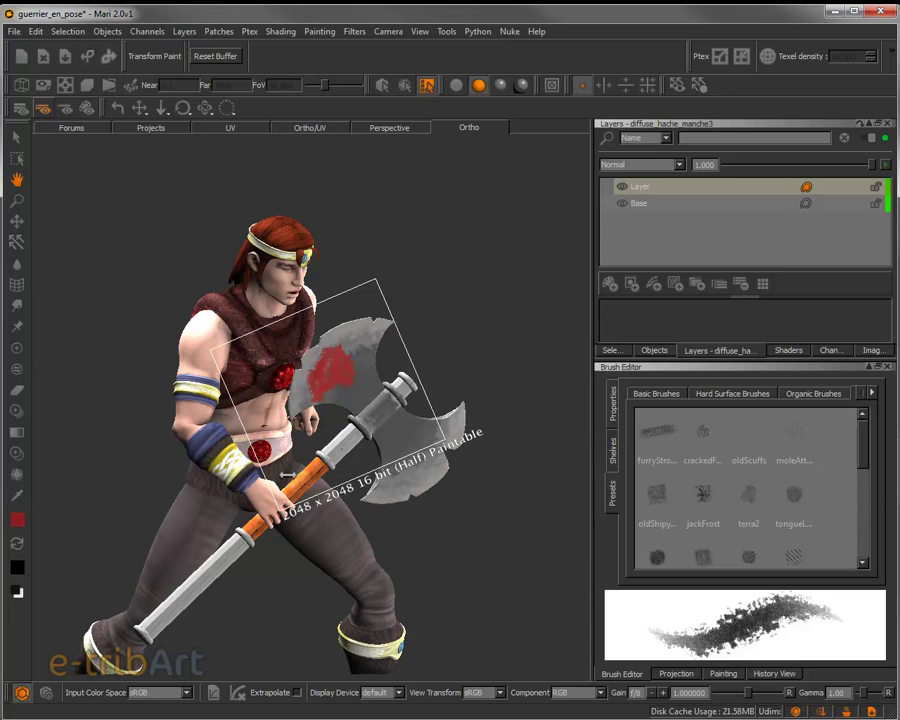
{"action": "left_click_drag", "start_coordinate": [202, 334], "coordinate": [206, 330], "text": "ctrl+shift"}
{"action": "mouse_move", "coordinate": [242, 458]}
{"action": "left_mouse_down", "text": "ctrl+shift"}
{"action": "mouse_move", "coordinate": [357, 467]}
{"action": "mouse_move", "coordinate": [270, 465]}
{"action": "mouse_move", "coordinate": [292, 472]}
{"action": "mouse_move", "coordinate": [255, 370]}
{"action": "left_mouse_up", "text": "ctrl+shift"}
{"action": "mouse_move", "coordinate": [277, 568]}
{"action": "left_mouse_down", "text": "ctrl+shift"}
{"action": "mouse_move", "coordinate": [191, 516]}
{"action": "mouse_move", "coordinate": [217, 530]}
{"action": "left_mouse_up", "text": "ctrl+shift"}
{"action": "mouse_move", "coordinate": [341, 378]}
{"action": "middle_mouse_down", "text": "ctrl+shift"}
{"action": "mouse_move", "coordinate": [333, 390]}
{"action": "mouse_move", "coordinate": [335, 382]}
{"action": "mouse_move", "coordinate": [345, 390]}
{"action": "mouse_move", "coordinate": [354, 354]}
{"action": "mouse_move", "coordinate": [346, 362]}
{"action": "middle_mouse_up", "text": "ctrl+shift"}
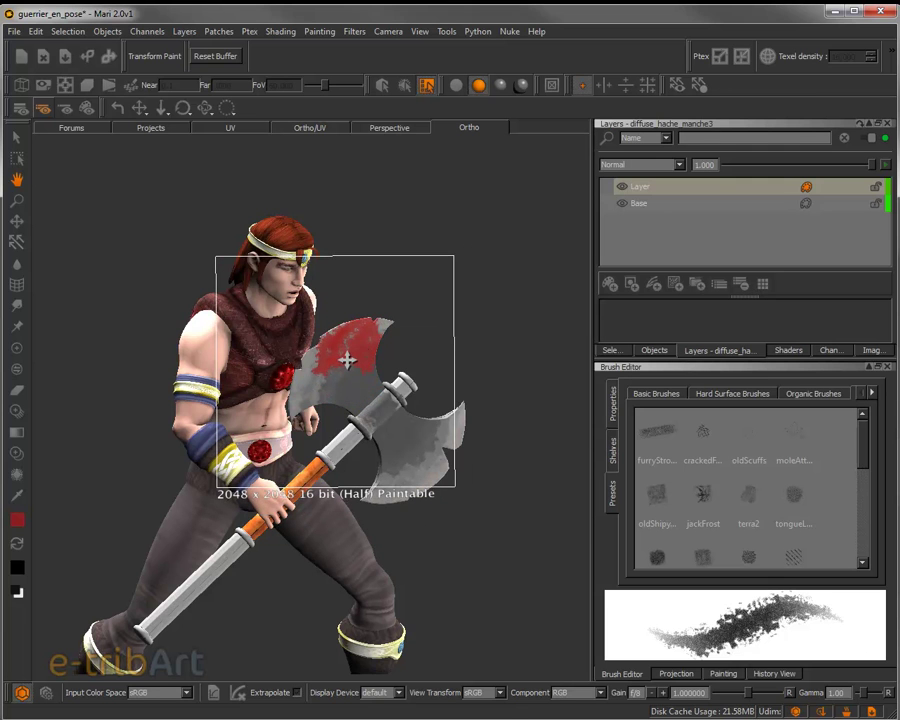
Shrink the paint buffer, place its red patch at the upper blade's tip, and bake the paint by rotating the view
{"action": "right_click_drag", "start_coordinate": [456, 255], "coordinate": [384, 344], "text": "ctrl+shift"}
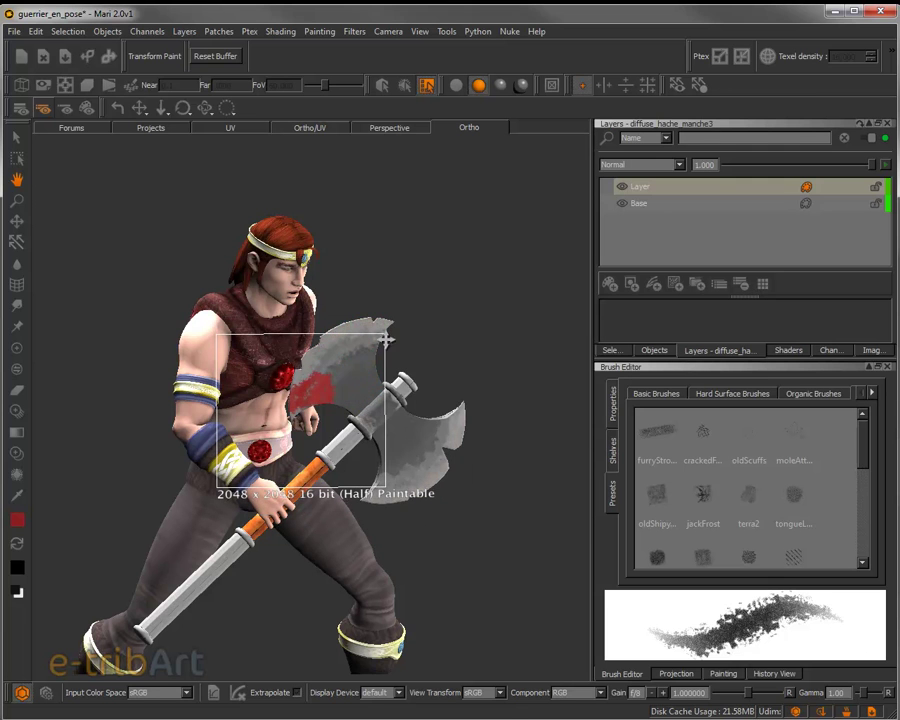
{"action": "mouse_move", "coordinate": [336, 382]}
{"action": "middle_mouse_down", "text": "ctrl+shift"}
{"action": "mouse_move", "coordinate": [334, 403]}
{"action": "mouse_move", "coordinate": [400, 333]}
{"action": "mouse_move", "coordinate": [390, 323]}
{"action": "middle_mouse_up", "text": "ctrl+shift"}
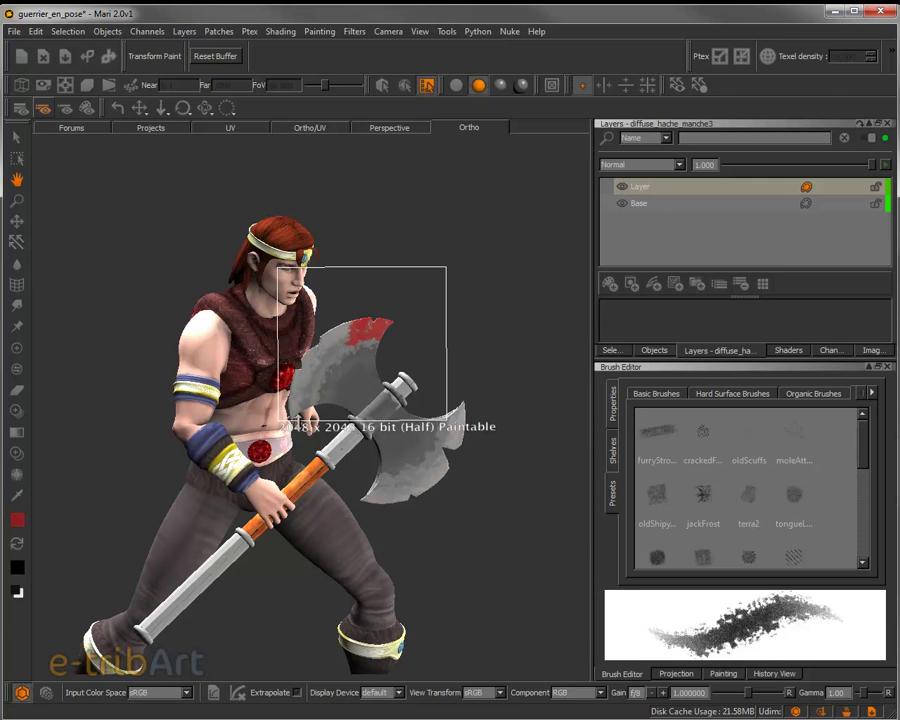
{"action": "mouse_move", "coordinate": [355, 381]}
{"action": "right_mouse_down"}
{"action": "mouse_move", "coordinate": [404, 388]}
{"action": "mouse_move", "coordinate": [351, 394]}
{"action": "right_mouse_up"}
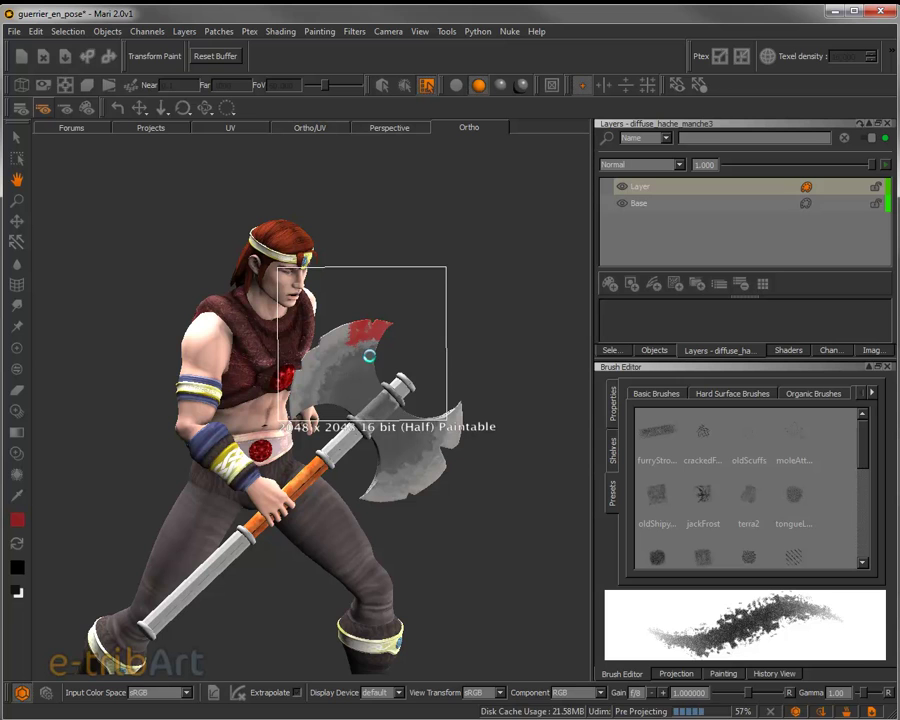
{"action": "mouse_move", "coordinate": [362, 352]}
{"action": "left_mouse_down", "text": "alt"}
{"action": "mouse_move", "coordinate": [395, 395]}
{"action": "mouse_move", "coordinate": [440, 375]}
{"action": "mouse_move", "coordinate": [360, 354]}
{"action": "left_mouse_up", "text": "alt"}
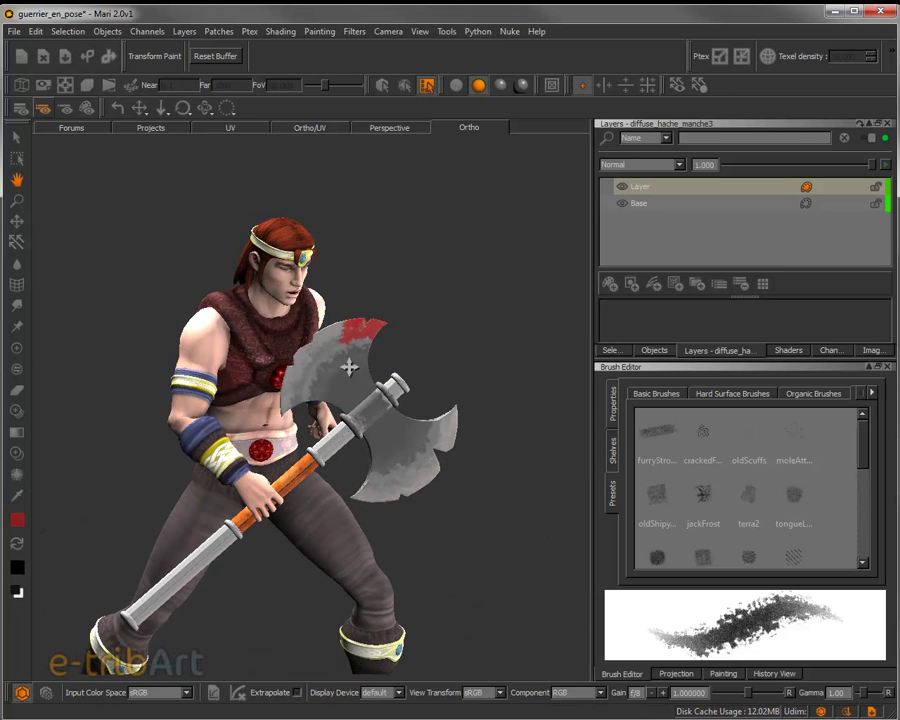
Set the paint layer's blend mode to Multiply and test its opacity, returning it to 1.000
{"action": "scroll", "coordinate": [349, 365], "scroll_direction": "up", "scroll_amount": 5}
{"action": "left_click_drag", "start_coordinate": [360, 427], "coordinate": [344, 358], "text": "alt"}
{"action": "scroll", "coordinate": [332, 364], "scroll_direction": "down", "scroll_amount": 4}
{"action": "mouse_move", "coordinate": [297, 303]}
{"action": "left_mouse_down", "text": "alt"}
{"action": "mouse_move", "coordinate": [297, 336]}
{"action": "mouse_move", "coordinate": [307, 302]}
{"action": "left_mouse_up", "text": "alt"}
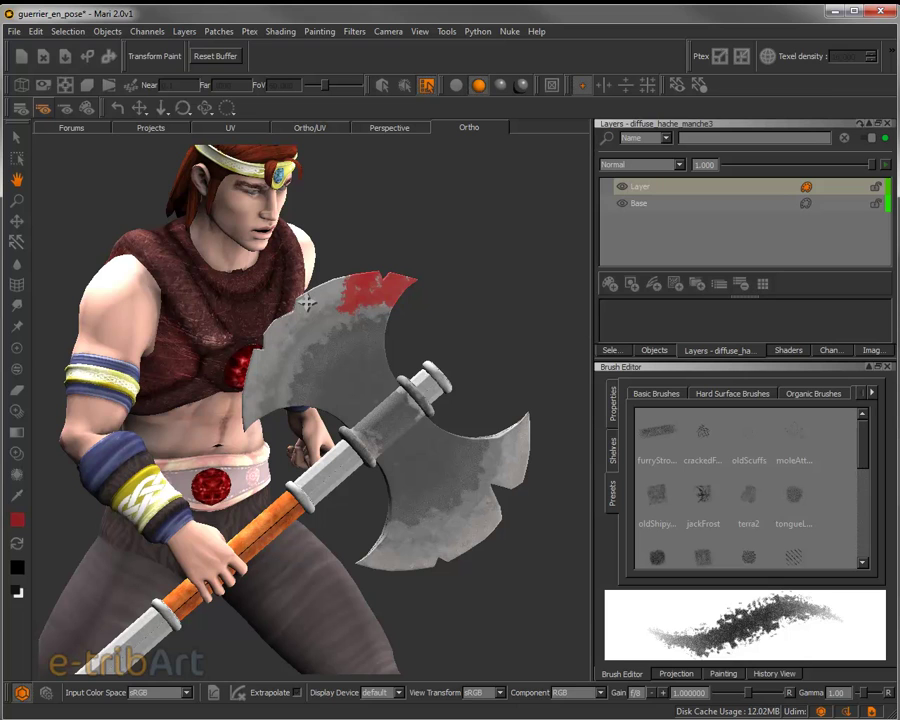
{"action": "left_click", "coordinate": [674, 189]}
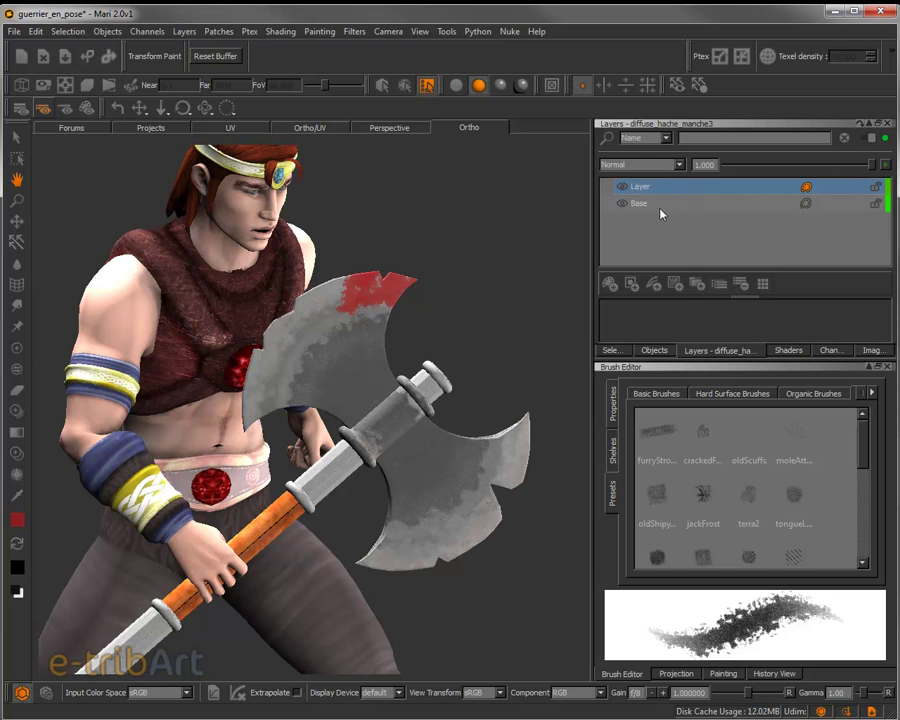
{"action": "left_click", "coordinate": [637, 164]}
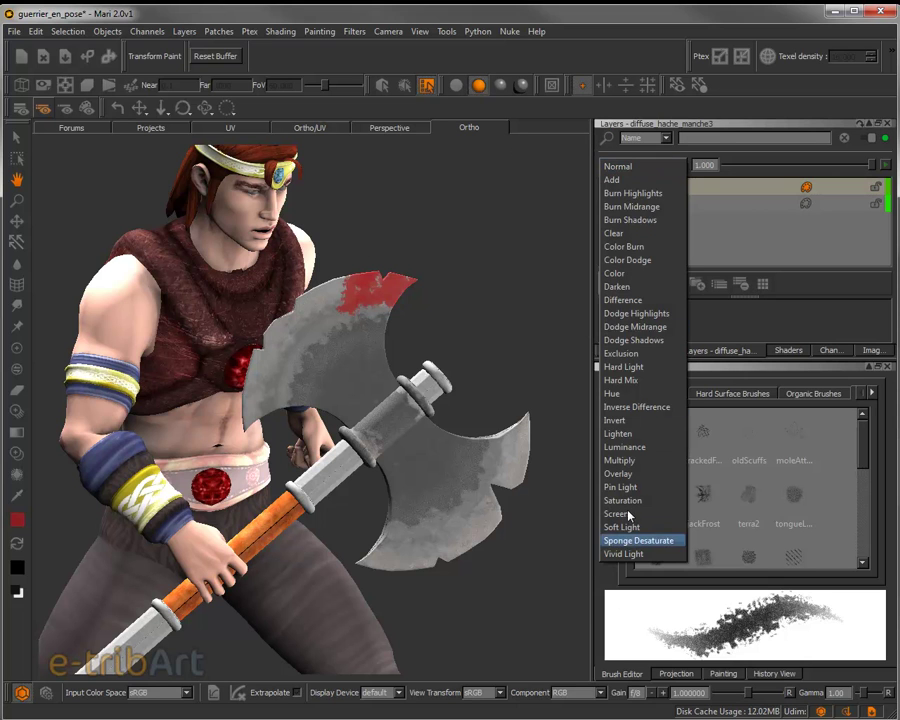
{"action": "left_click", "coordinate": [630, 462]}
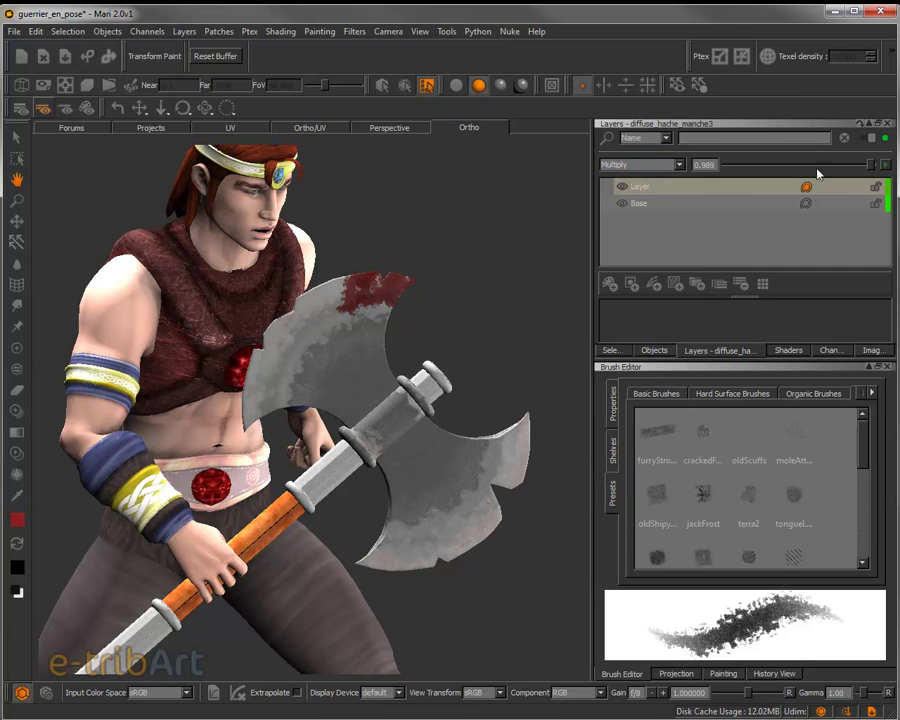
{"action": "mouse_move", "coordinate": [872, 165]}
{"action": "left_mouse_down"}
{"action": "mouse_move", "coordinate": [841, 165]}
{"action": "mouse_move", "coordinate": [835, 177]}
{"action": "mouse_move", "coordinate": [876, 177]}
{"action": "left_mouse_up"}
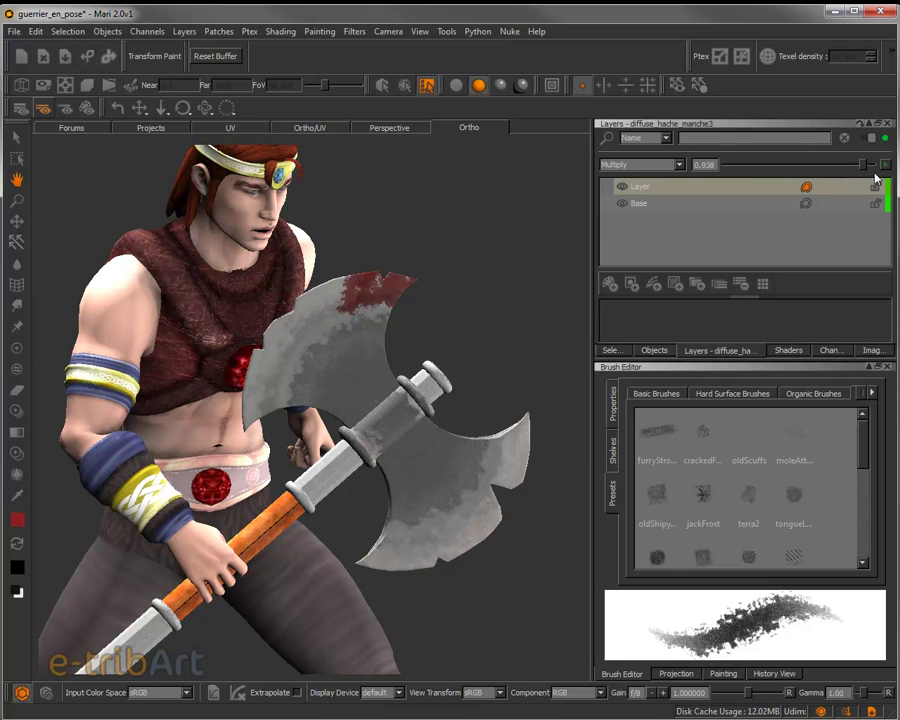
Review the commands available for the paint layer, such as Merge Layers and Layer Mask, without applying any
{"action": "left_click", "coordinate": [686, 188]}
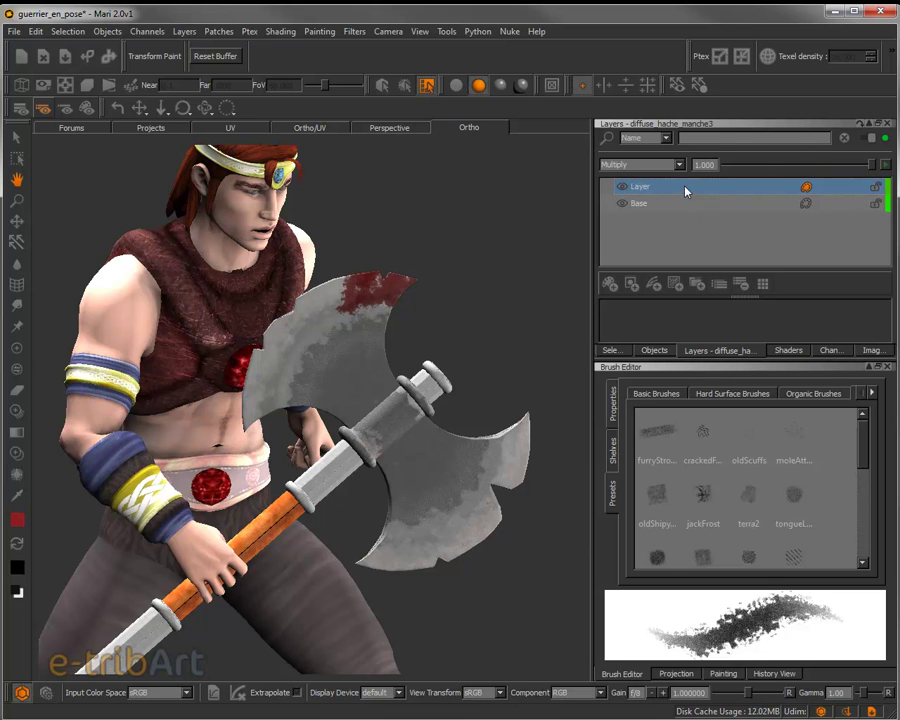
{"action": "right_click", "coordinate": [688, 188]}
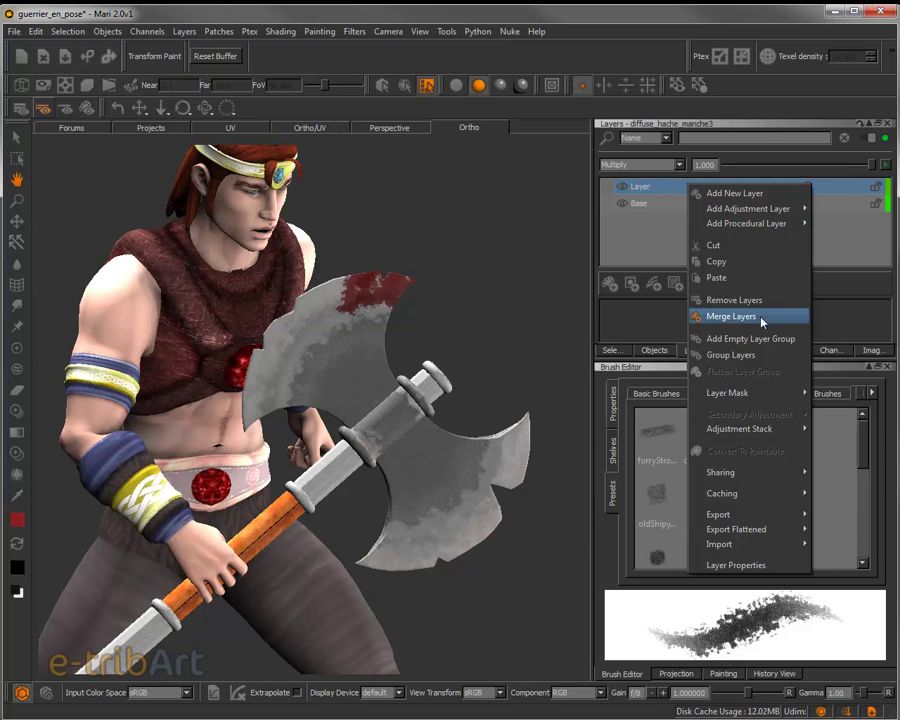
{"action": "mouse_move", "coordinate": [776, 430]}
{"action": "mouse_move", "coordinate": [776, 400]}
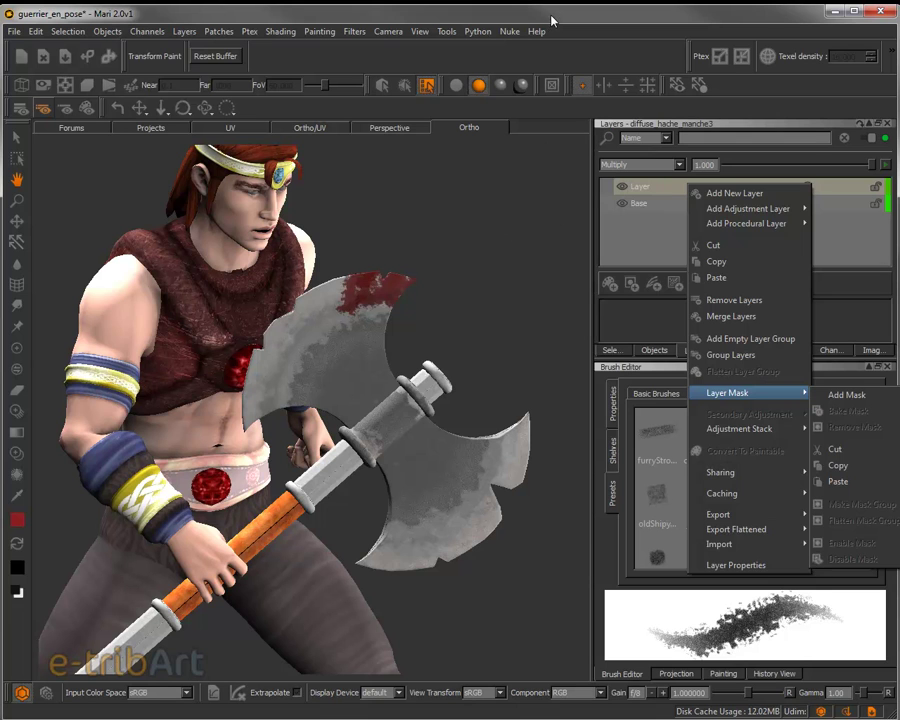
{"action": "left_click", "coordinate": [387, 20]}
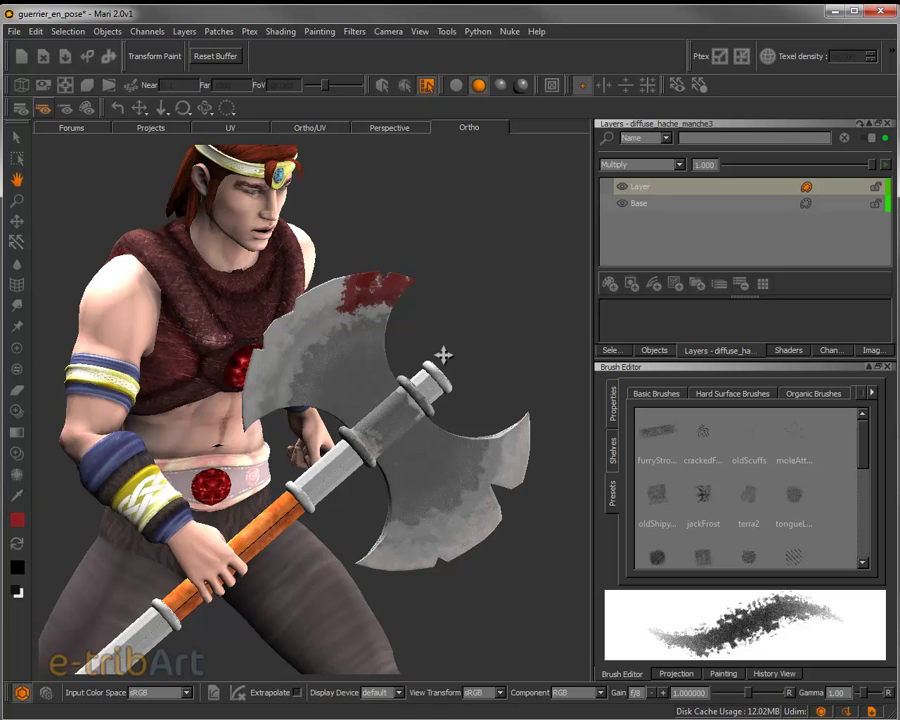
{"action": "left_click_drag", "start_coordinate": [443, 355], "coordinate": [422, 421]}
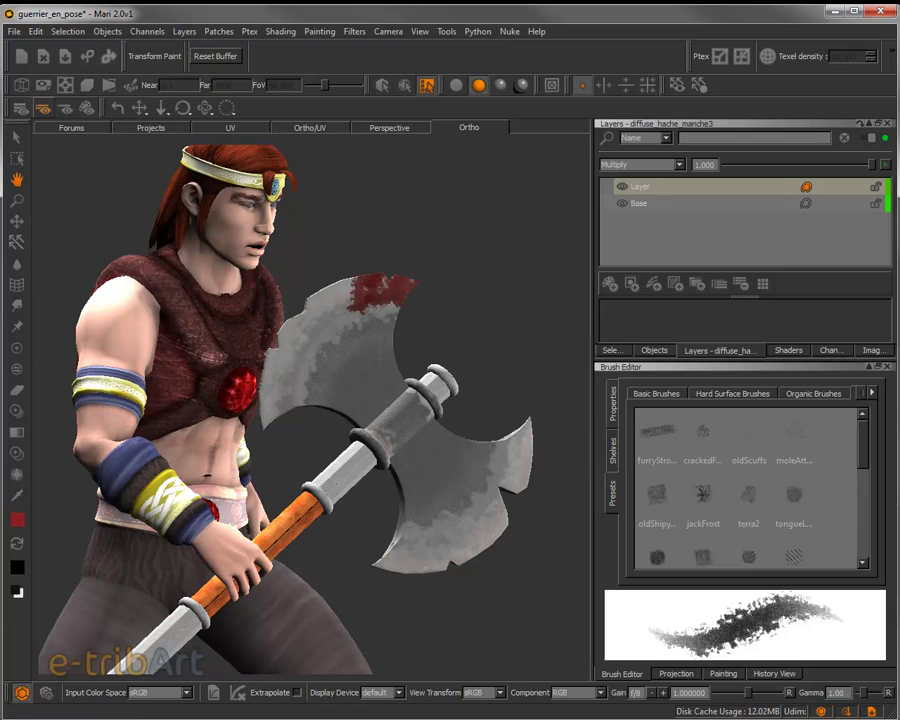